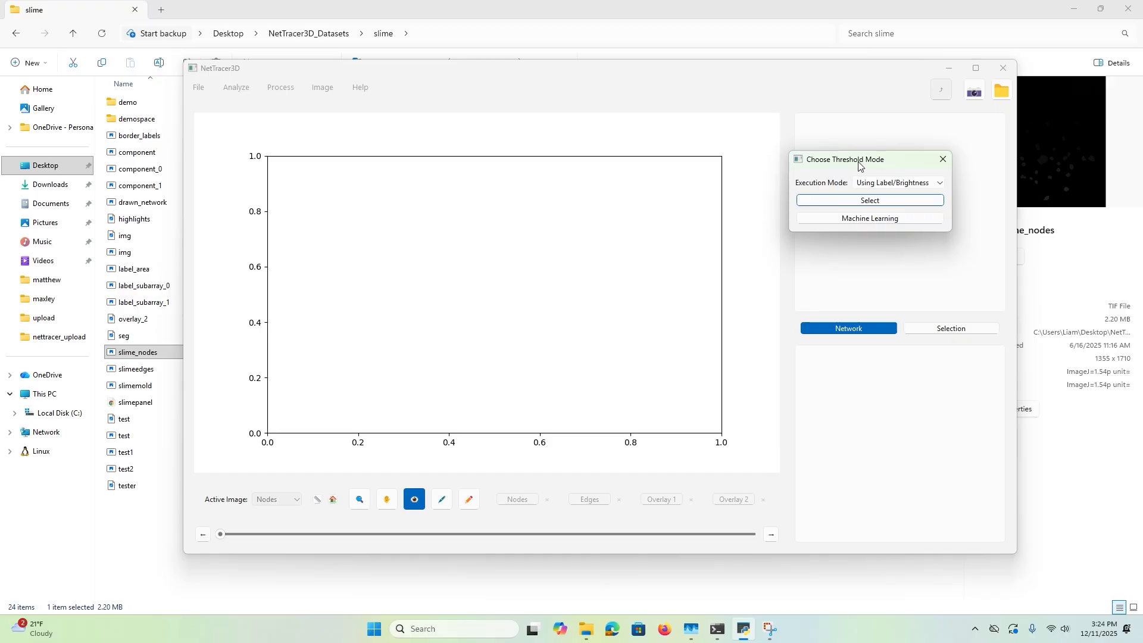
Review the threshold execution modes, keep Using Label/Brightness, and start the Machine Learning segmentation.
{"action": "left_click_drag", "start_coordinate": [859, 162], "coordinate": [619, 207]}
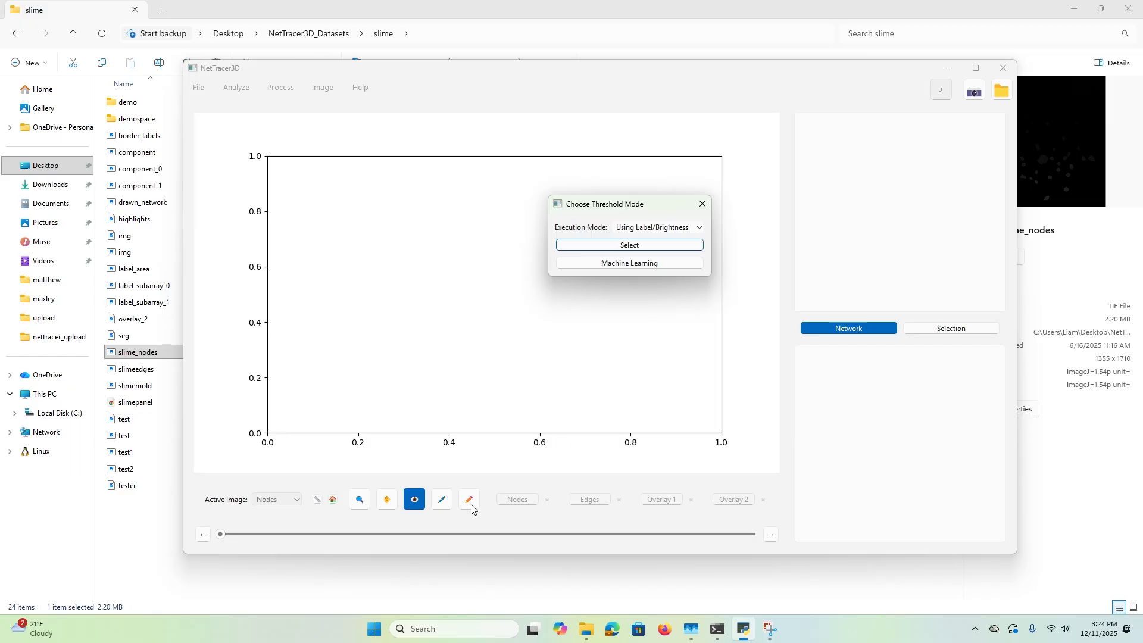
{"action": "left_click", "coordinate": [637, 230]}
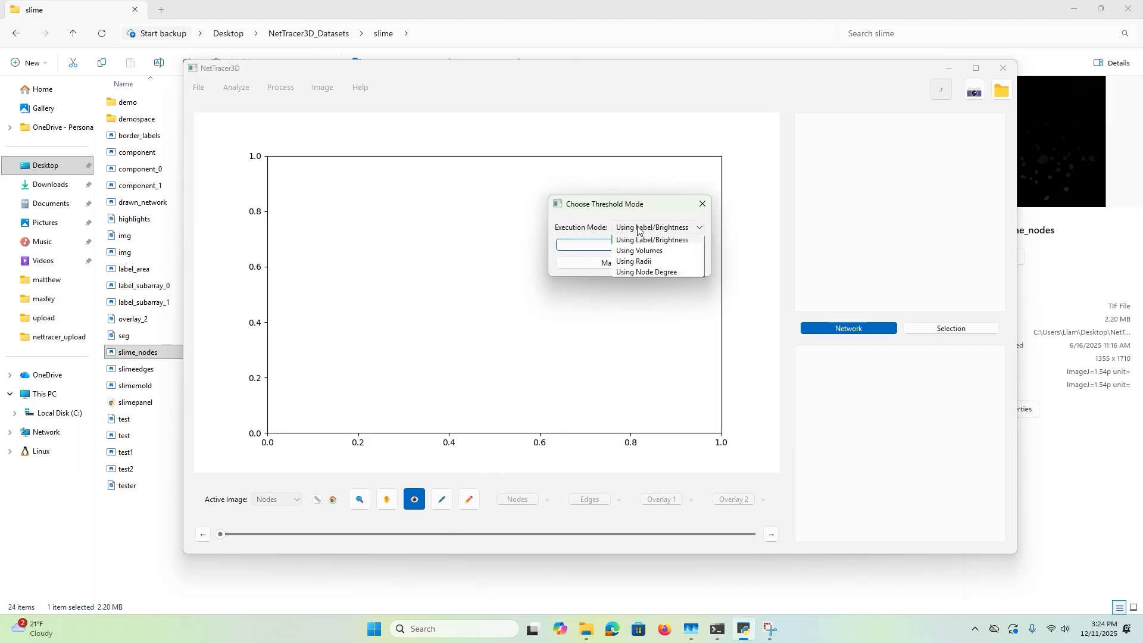
{"action": "left_click", "coordinate": [651, 241]}
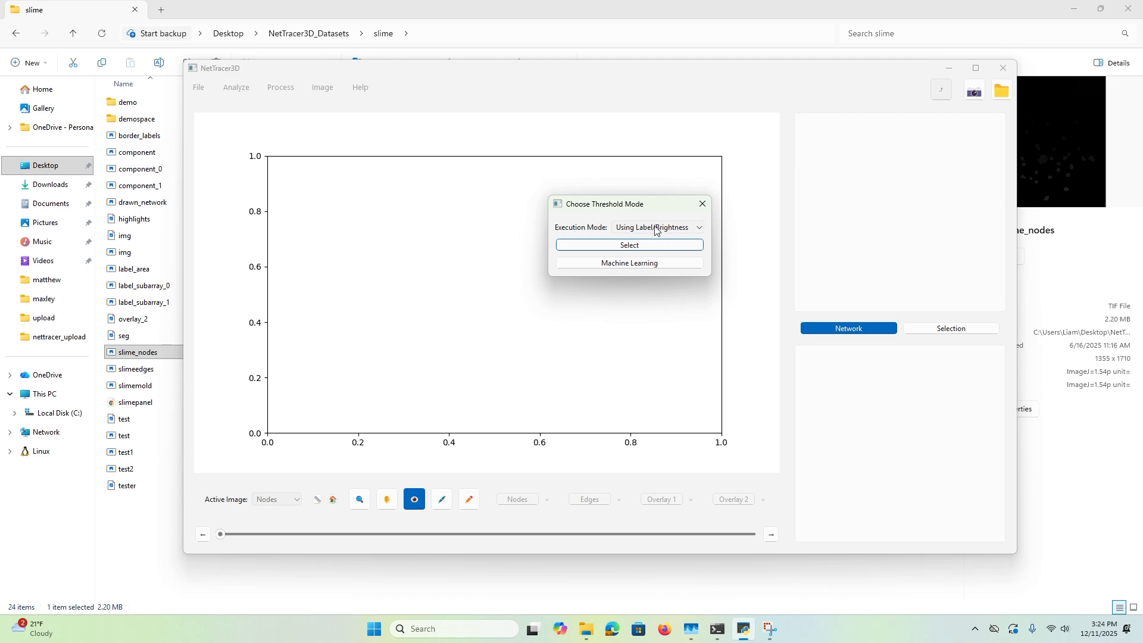
{"action": "left_click", "coordinate": [656, 228]}
{"action": "left_click", "coordinate": [657, 231]}
{"action": "left_click", "coordinate": [640, 263]}
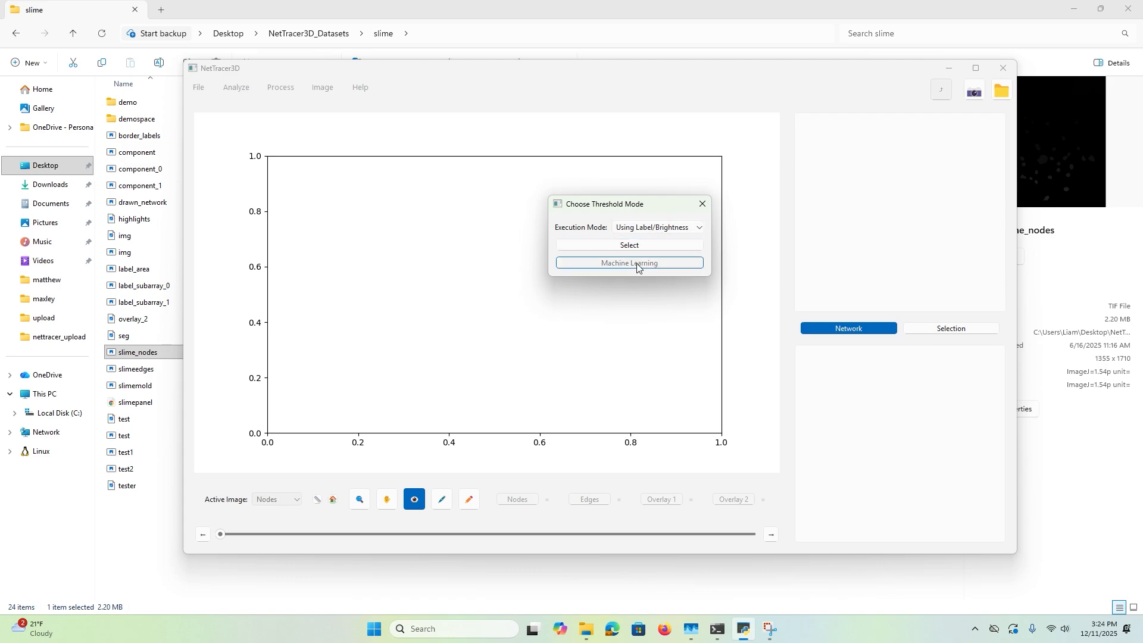
Load the overlay_2 image as a 2D color image and move the Segmenter window off the picture.
{"action": "left_click_drag", "start_coordinate": [450, 94], "coordinate": [477, 110]}
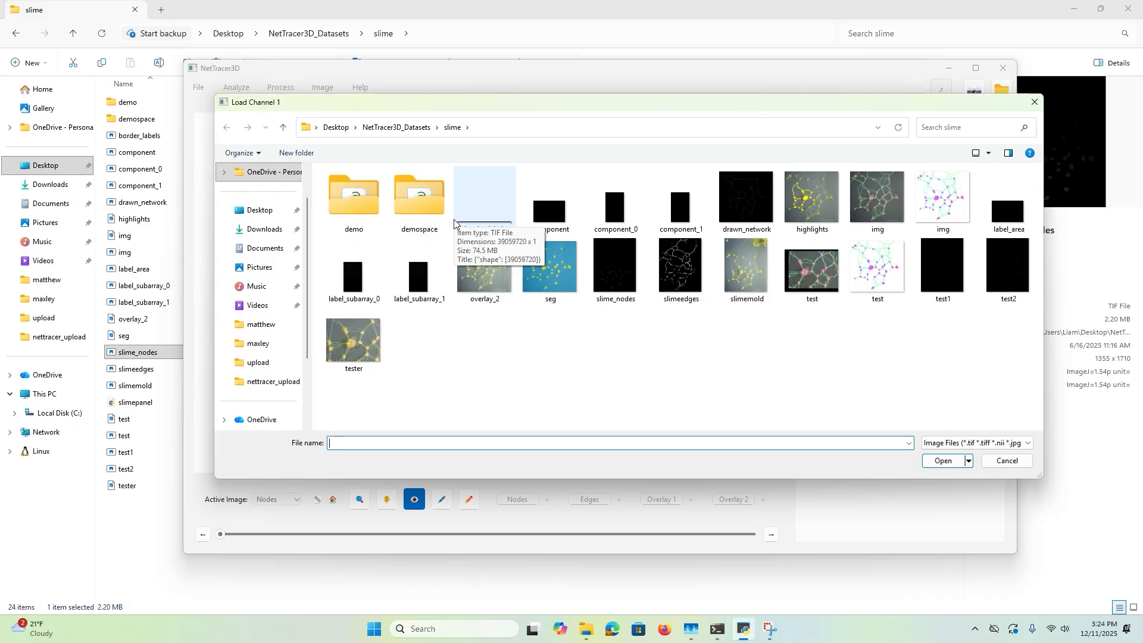
{"action": "double_click", "coordinate": [490, 272]}
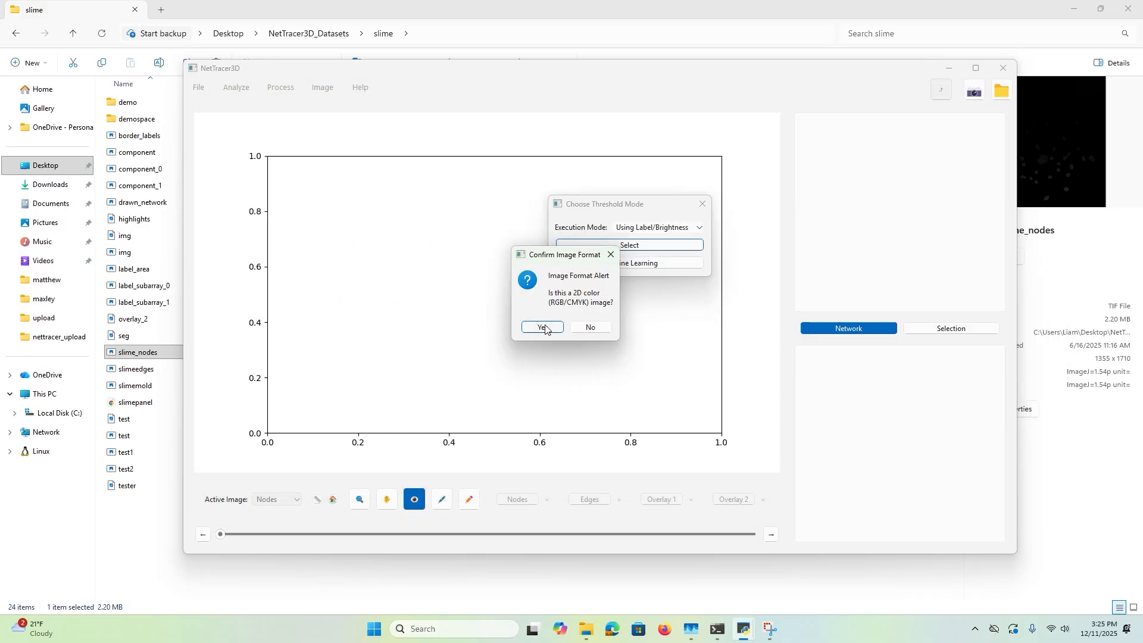
{"action": "left_click", "coordinate": [544, 327]}
{"action": "left_click_drag", "start_coordinate": [558, 149], "coordinate": [857, 159]}
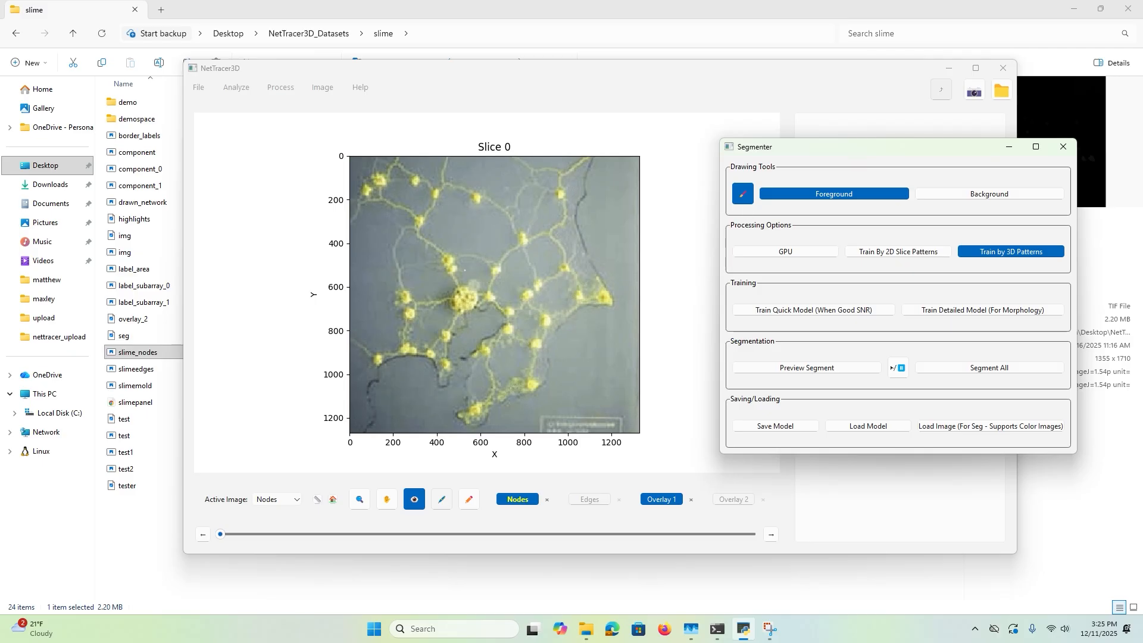
Examine the yellow nodes and connecting strands of the slime mold image up close.
{"action": "left_click", "coordinate": [360, 502]}
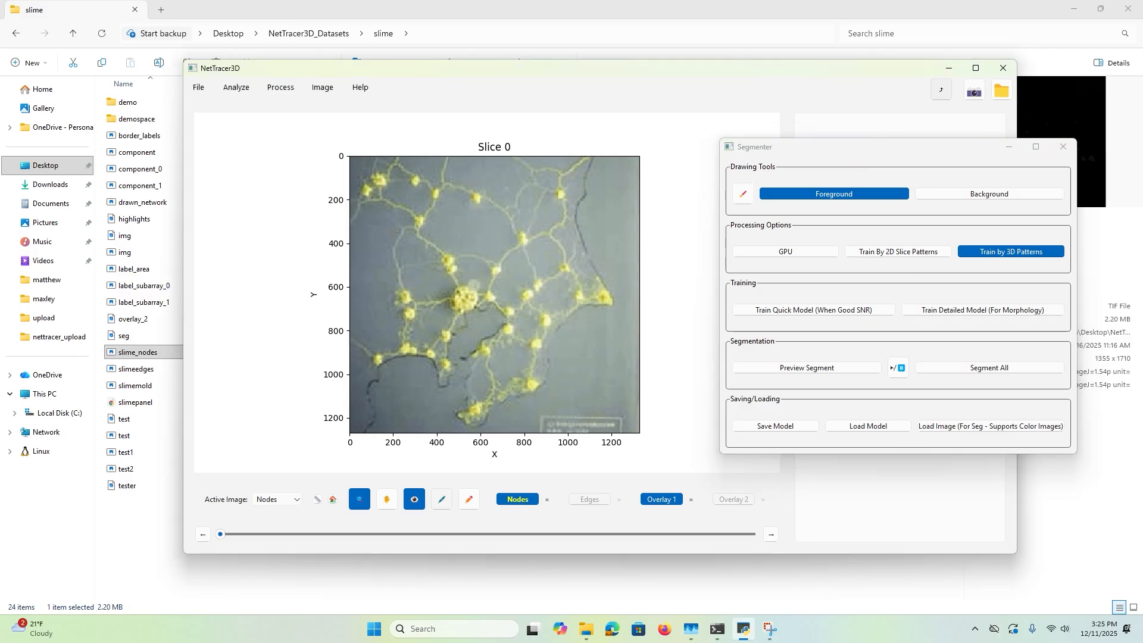
{"action": "left_click_drag", "start_coordinate": [381, 231], "coordinate": [552, 335]}
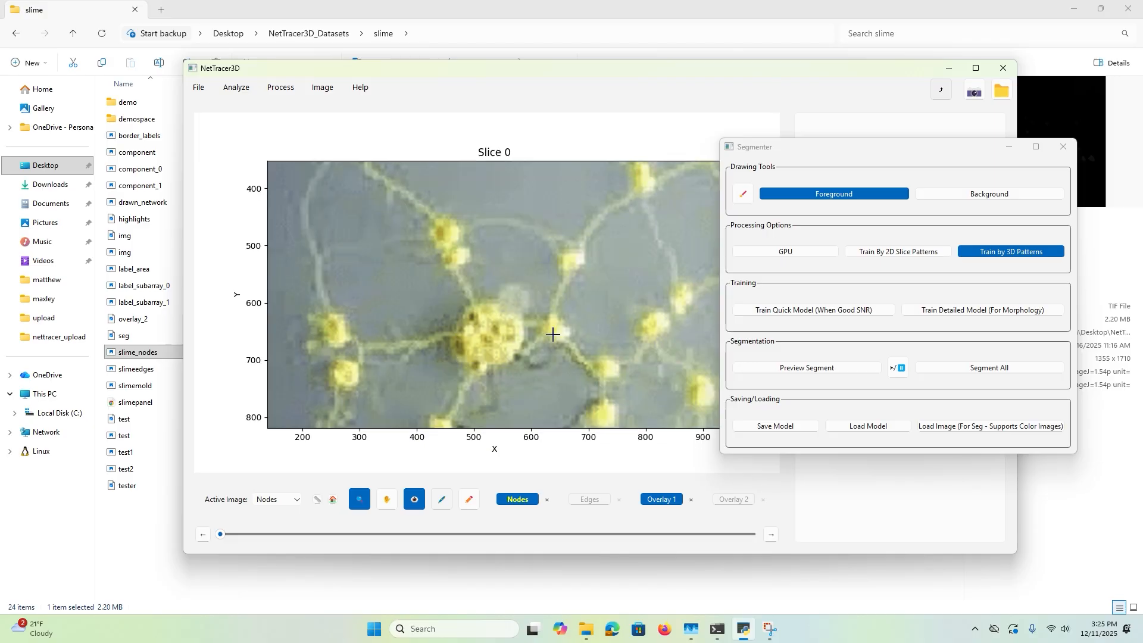
{"action": "right_click", "coordinate": [414, 273]}
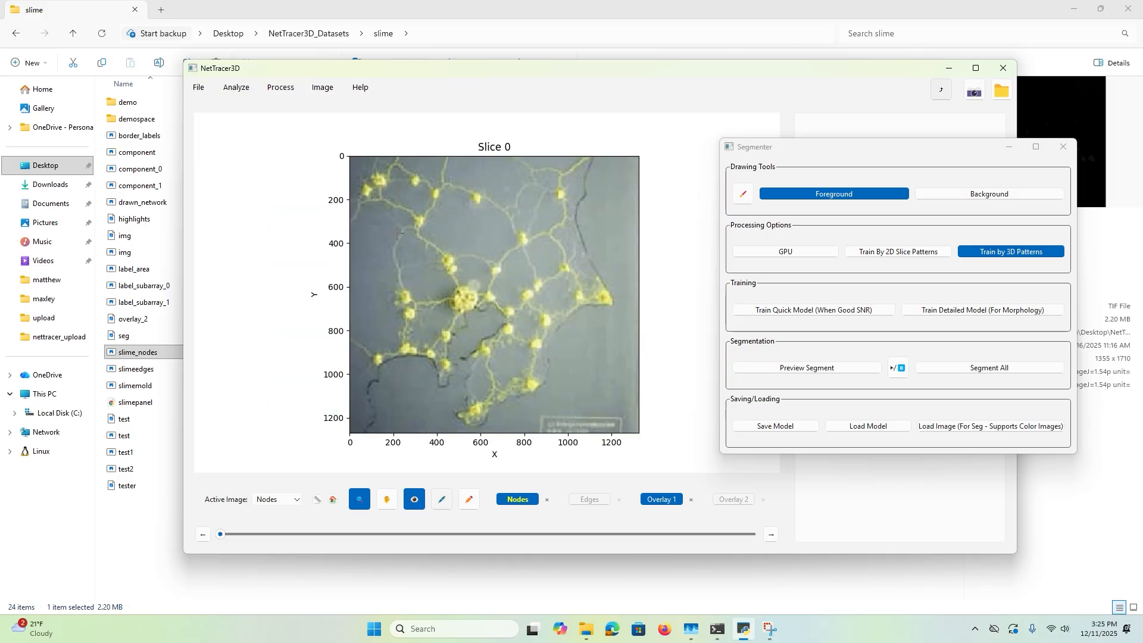
{"action": "left_click_drag", "start_coordinate": [393, 228], "coordinate": [522, 337]}
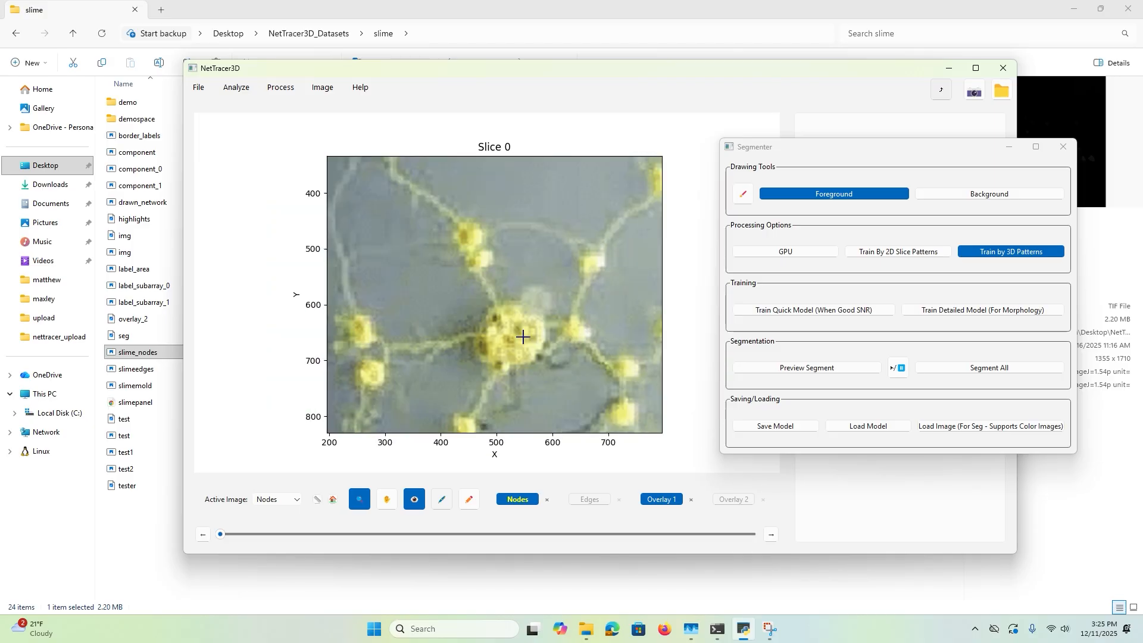
{"action": "right_click", "coordinate": [523, 337]}
{"action": "left_click_drag", "start_coordinate": [371, 261], "coordinate": [522, 378]}
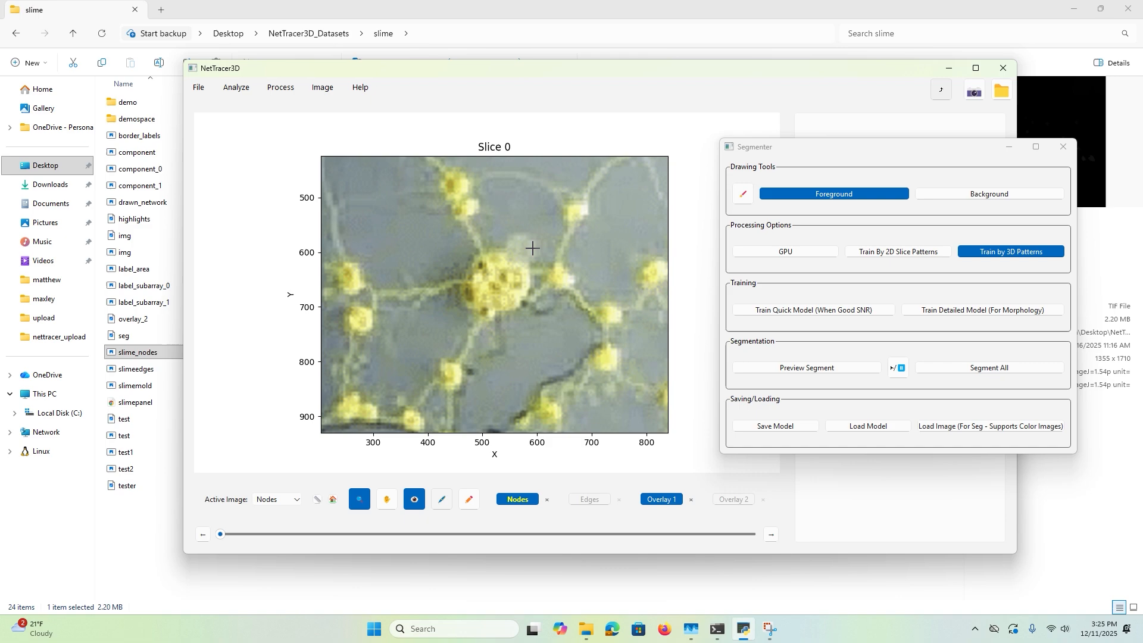
{"action": "right_click", "coordinate": [521, 341]}
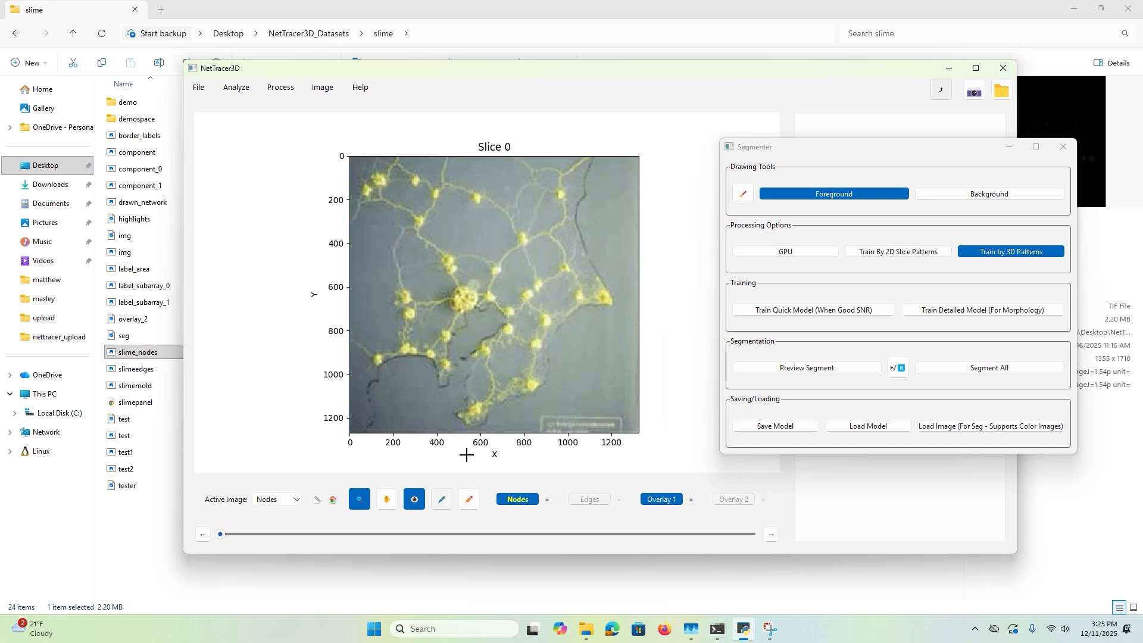
{"action": "left_click_drag", "start_coordinate": [403, 359], "coordinate": [534, 228]}
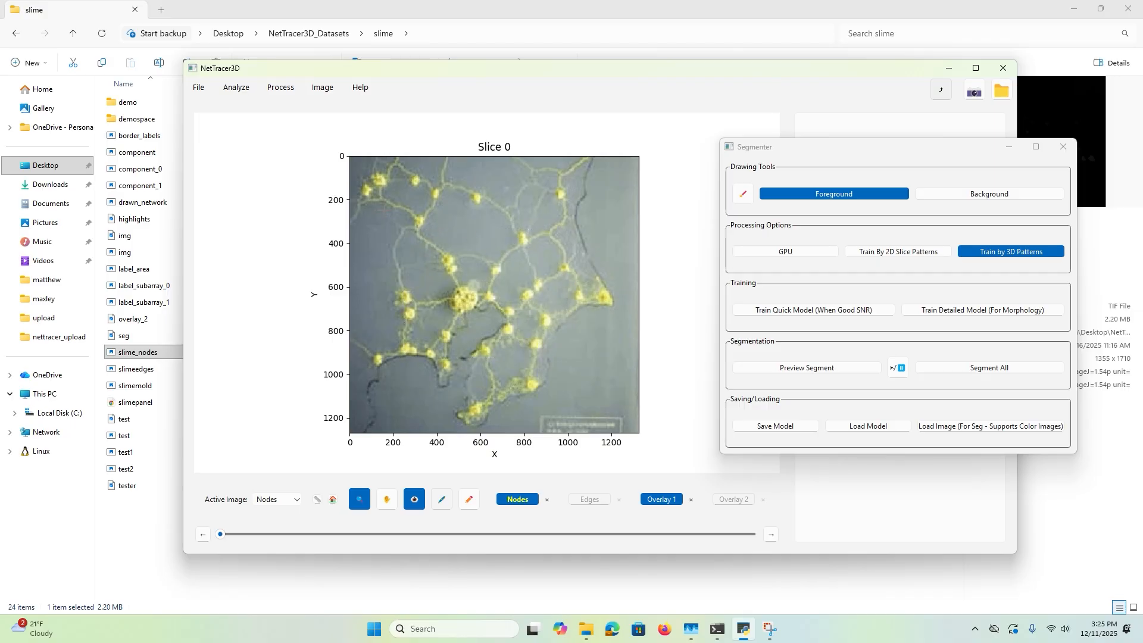
{"action": "left_click", "coordinate": [361, 502]}
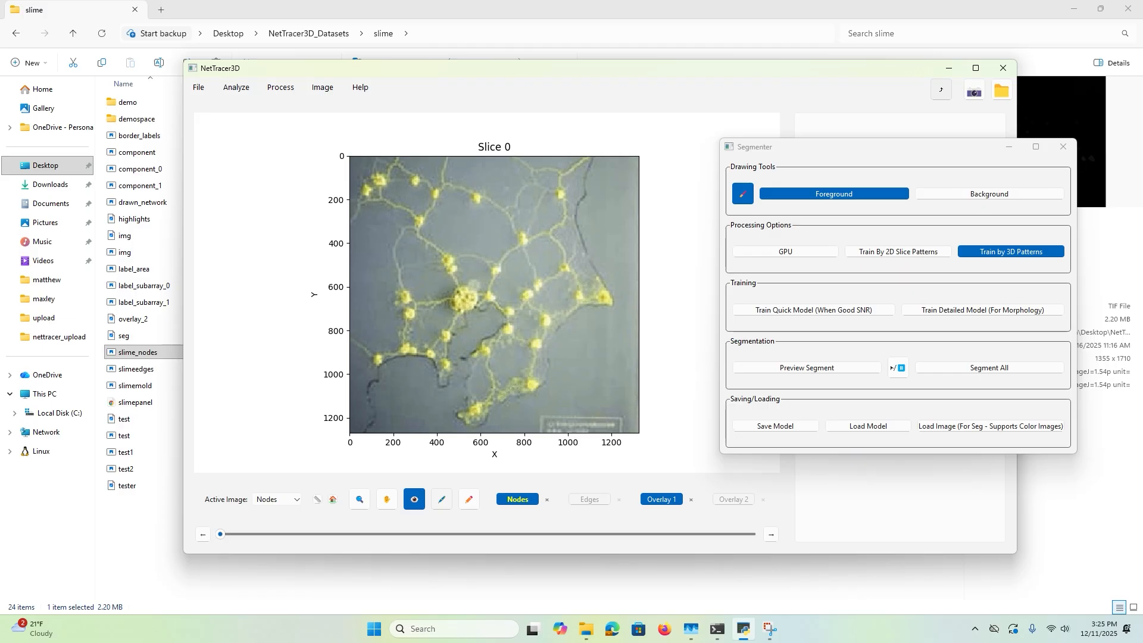
Brush foreground training strokes onto several yellow nodes, including the large central one.
{"action": "mouse_move", "coordinate": [788, 149]}
{"action": "left_mouse_down"}
{"action": "mouse_move", "coordinate": [705, 101]}
{"action": "mouse_move", "coordinate": [723, 109]}
{"action": "left_mouse_up"}
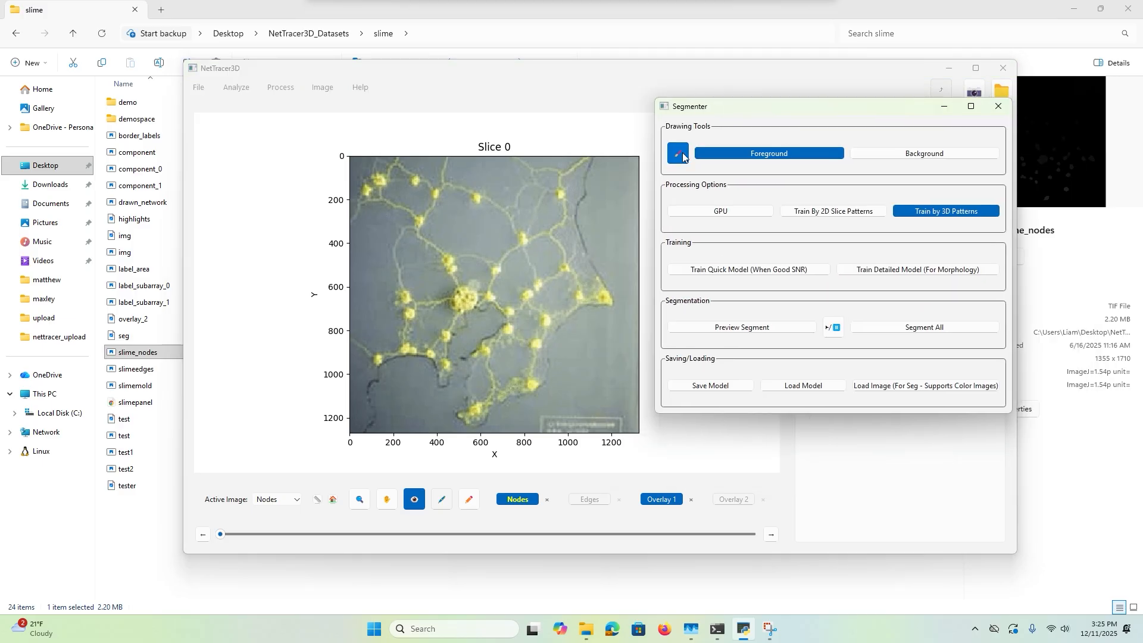
{"action": "left_click", "coordinate": [679, 156]}
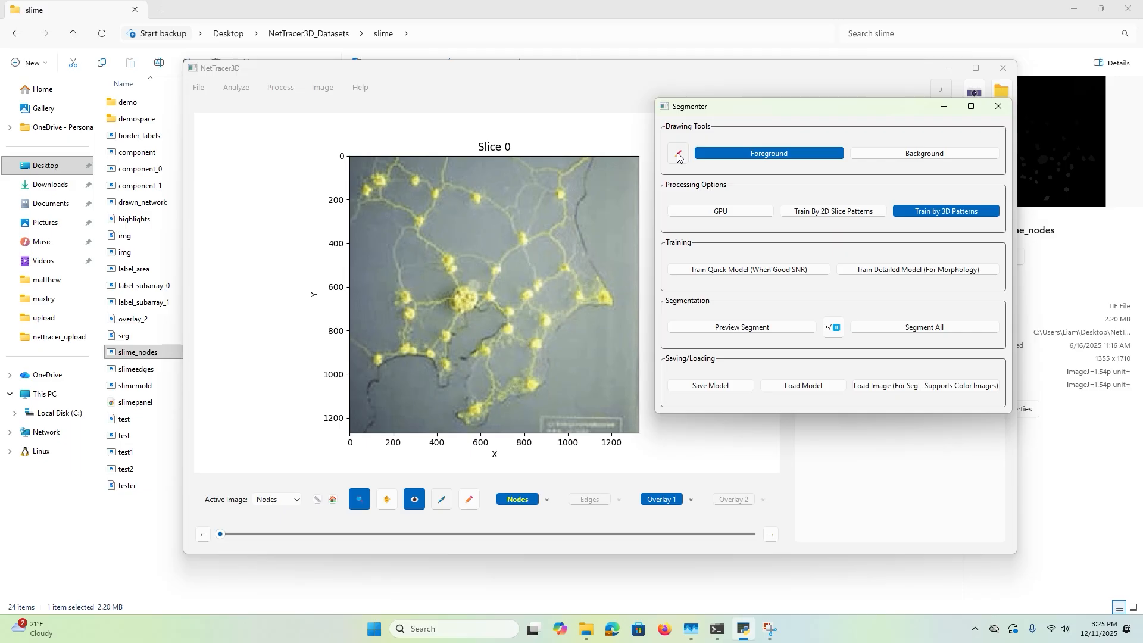
{"action": "left_click", "coordinate": [678, 156]}
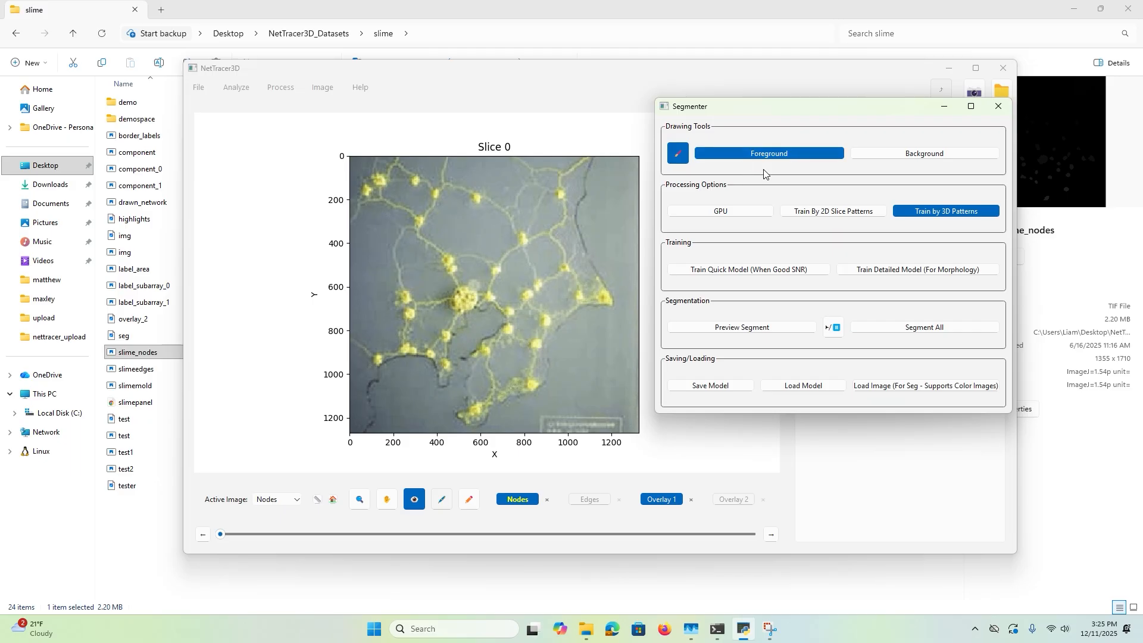
{"action": "left_click", "coordinate": [443, 288]}
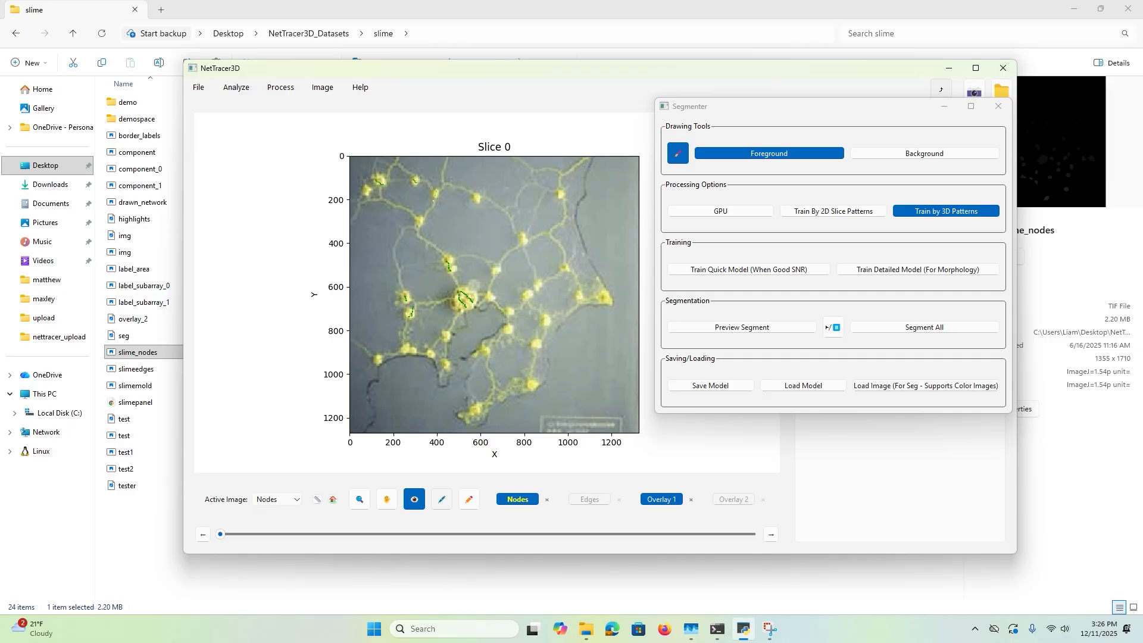
Brush background training strokes across the grey areas and thin strands between the nodes.
{"action": "left_click", "coordinate": [875, 166]}
{"action": "left_click", "coordinate": [888, 156]}
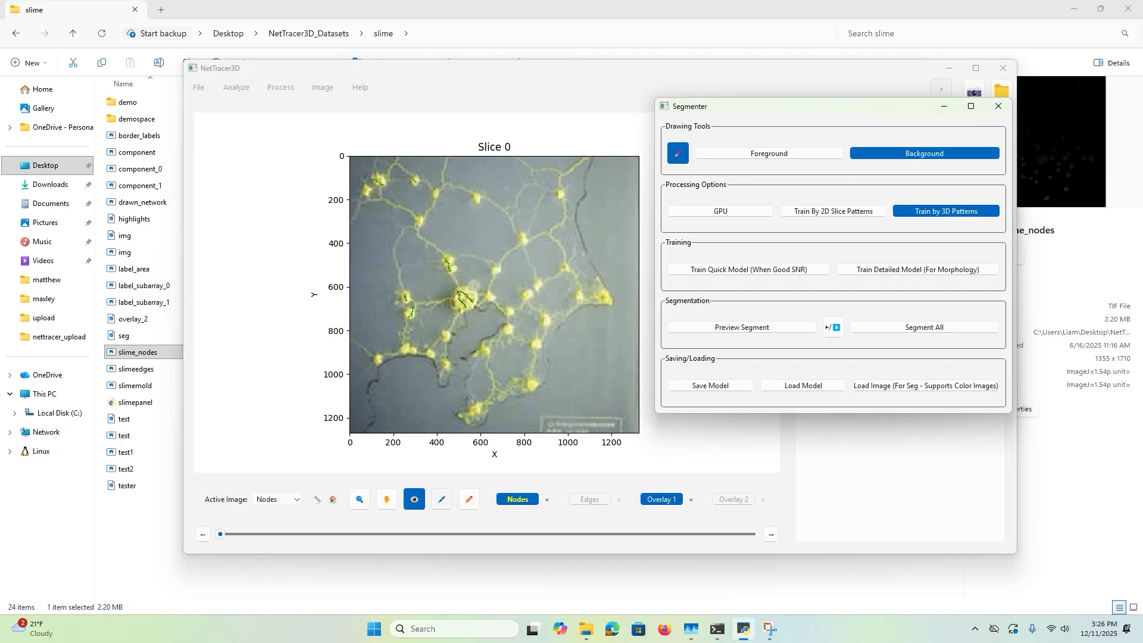
{"action": "left_click", "coordinate": [381, 241]}
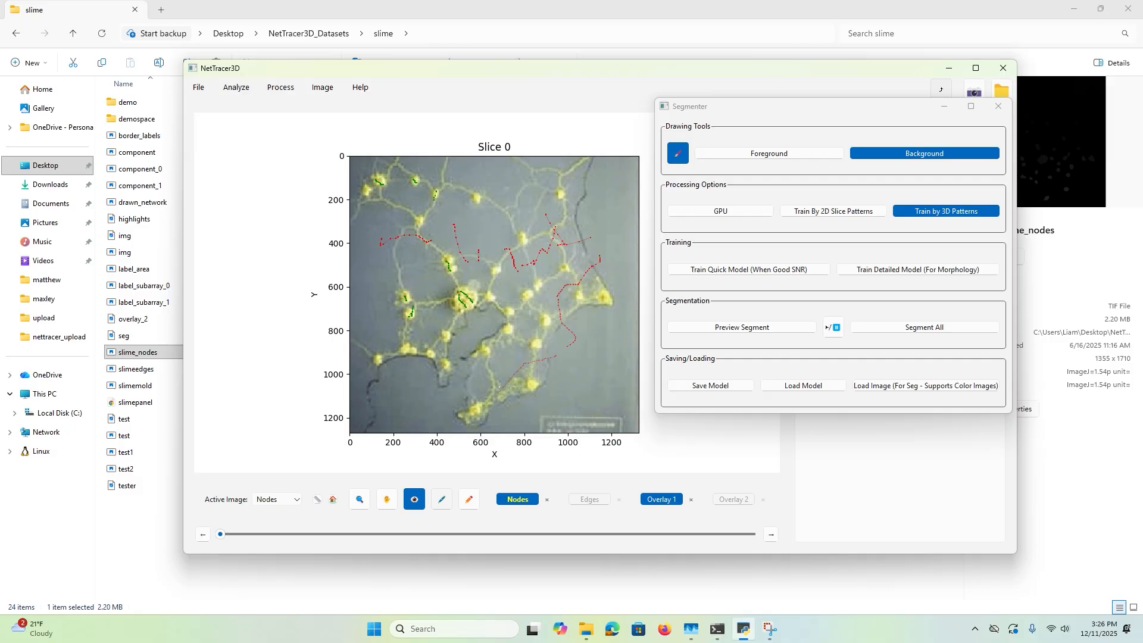
{"action": "left_click_drag", "start_coordinate": [459, 339], "coordinate": [467, 361]}
Try brush strokes on the small yellow node near X 310, Y 300.
{"action": "right_click", "coordinate": [420, 219]}
{"action": "left_click", "coordinate": [357, 504]}
{"action": "mouse_move", "coordinate": [407, 209]}
{"action": "left_mouse_down"}
{"action": "mouse_move", "coordinate": [435, 234]}
{"action": "mouse_move", "coordinate": [460, 285]}
{"action": "mouse_move", "coordinate": [463, 352]}
{"action": "left_mouse_up"}
{"action": "left_click", "coordinate": [359, 500]}
{"action": "left_click_drag", "start_coordinate": [496, 265], "coordinate": [522, 329]}
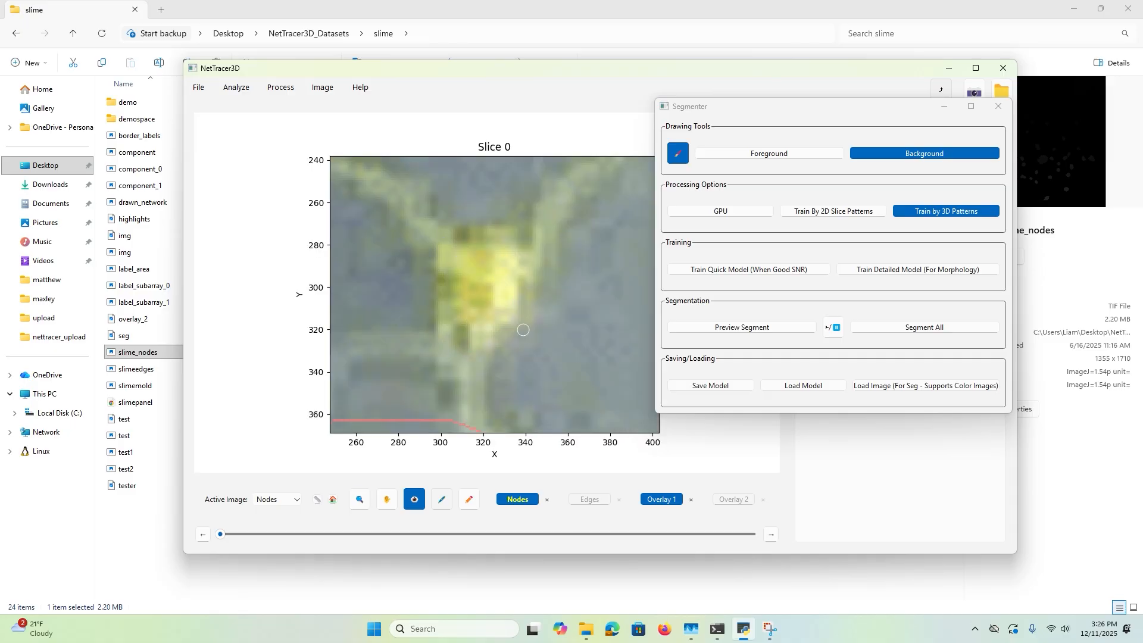
{"action": "left_click", "coordinate": [359, 492]}
{"action": "right_click", "coordinate": [524, 214]}
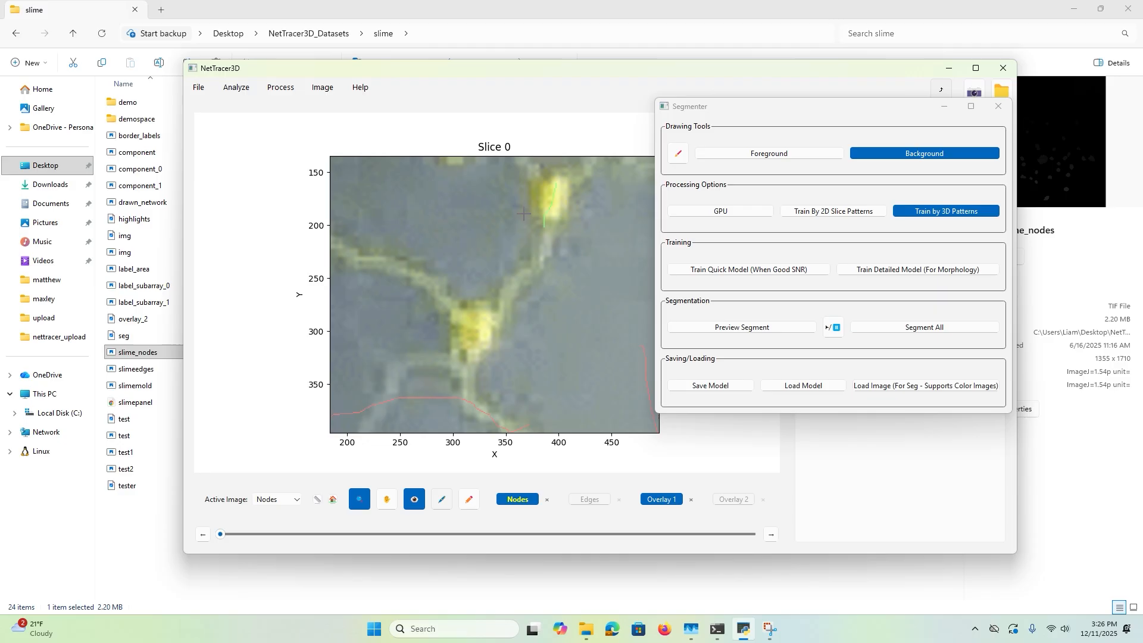
{"action": "right_click", "coordinate": [531, 255]}
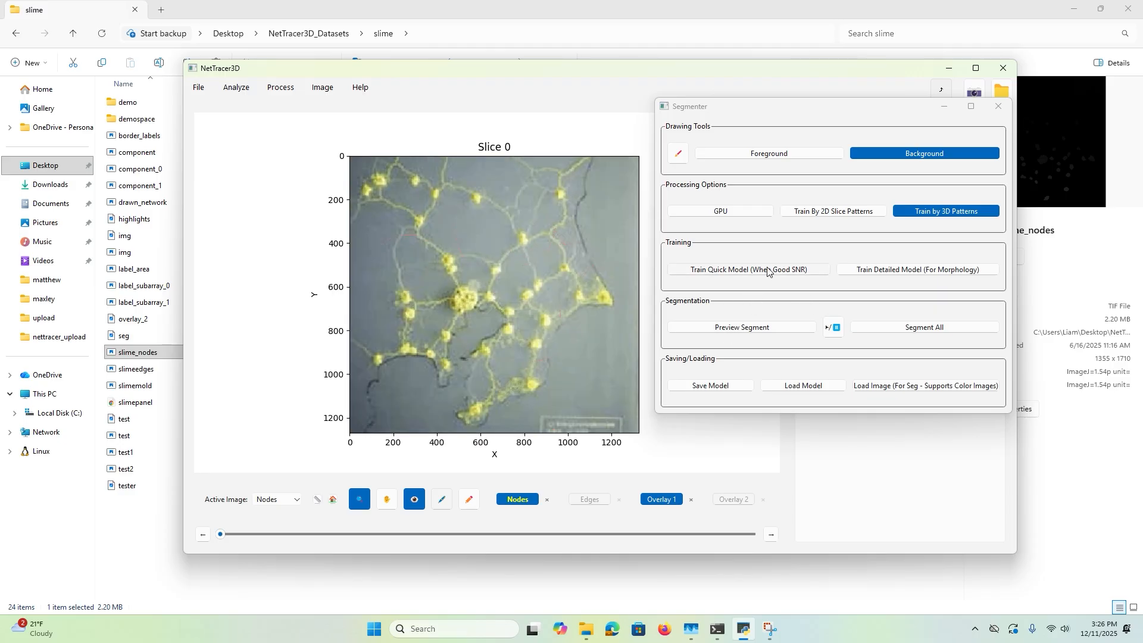
Train a quick model by 2D slice patterns and inspect the previewed segmentation around the central and neighbouring nodes.
{"action": "left_click", "coordinate": [845, 212]}
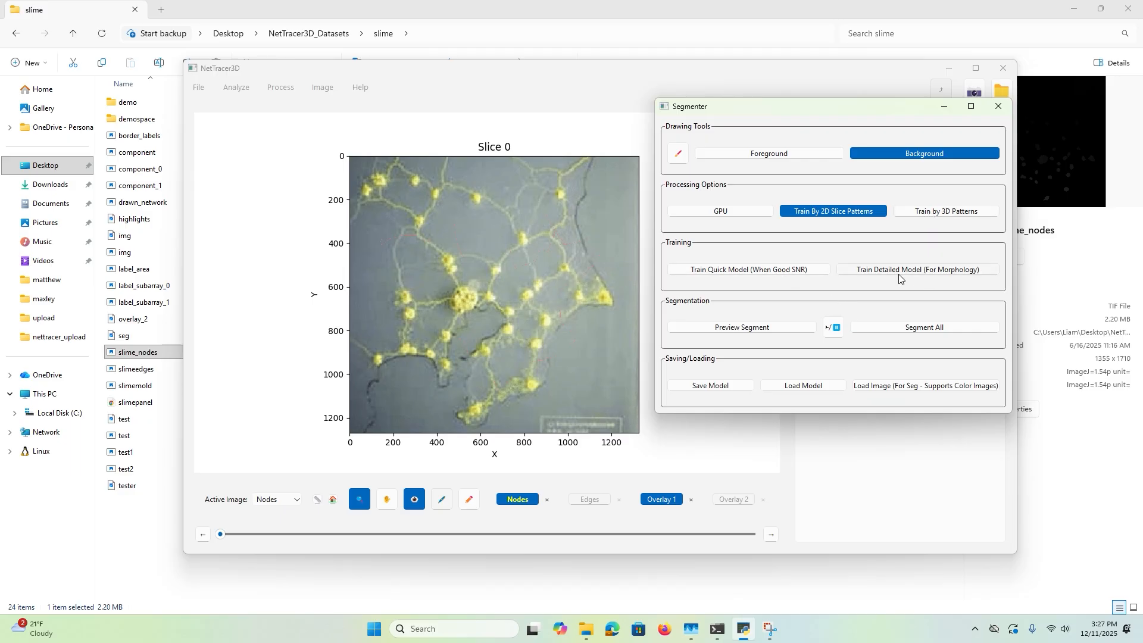
{"action": "left_click", "coordinate": [759, 274]}
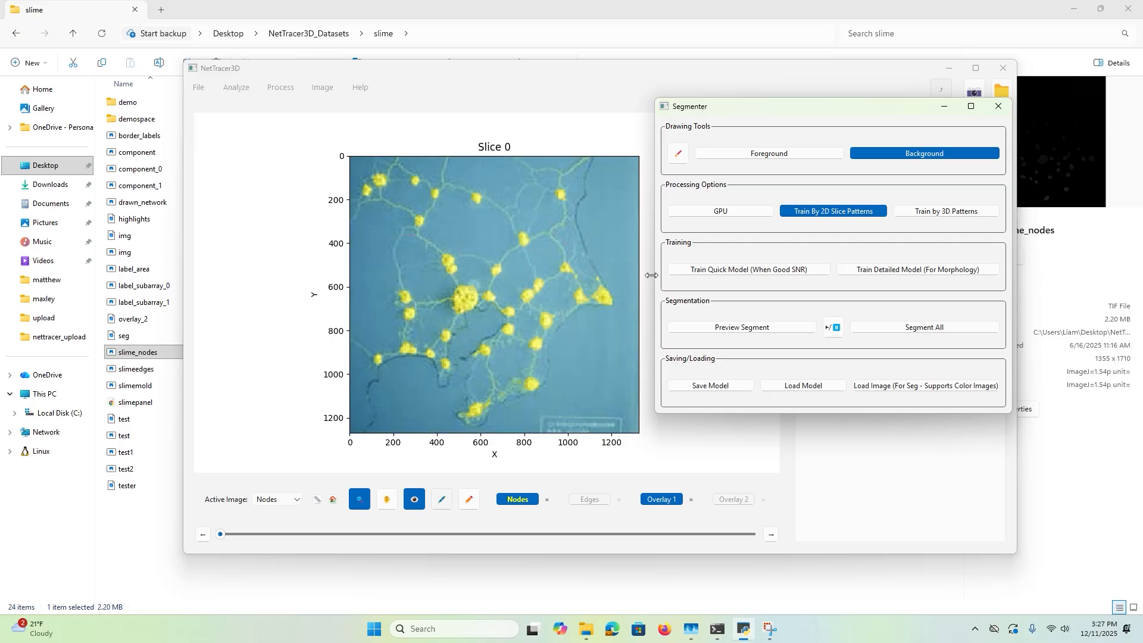
{"action": "left_click_drag", "start_coordinate": [407, 250], "coordinate": [517, 327]}
{"action": "right_click", "coordinate": [546, 341]}
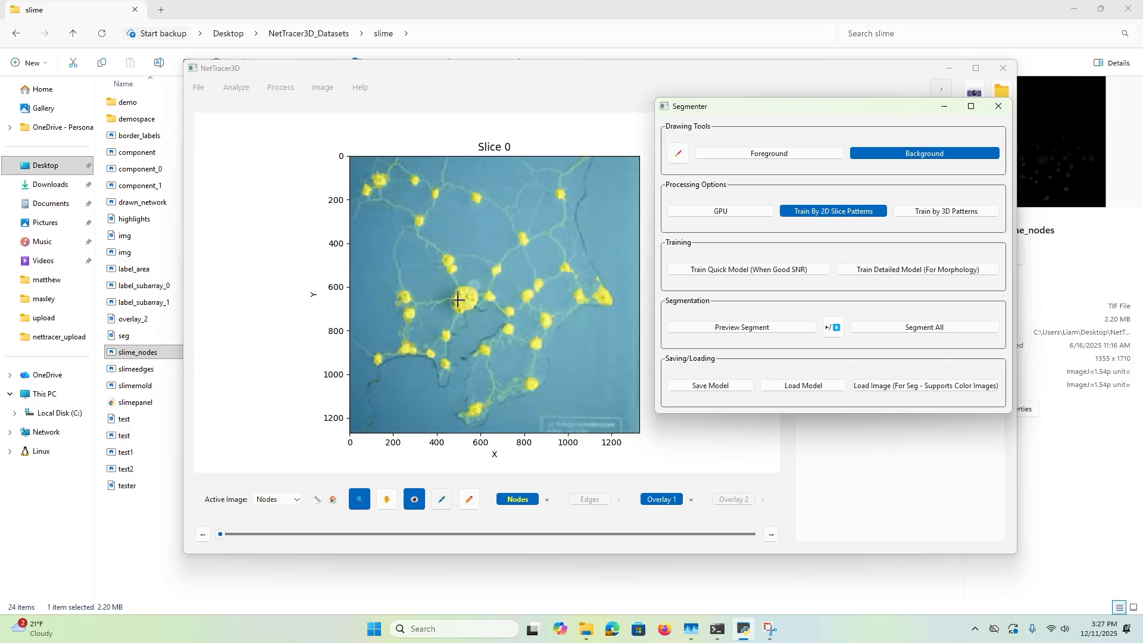
{"action": "left_click", "coordinate": [462, 278]}
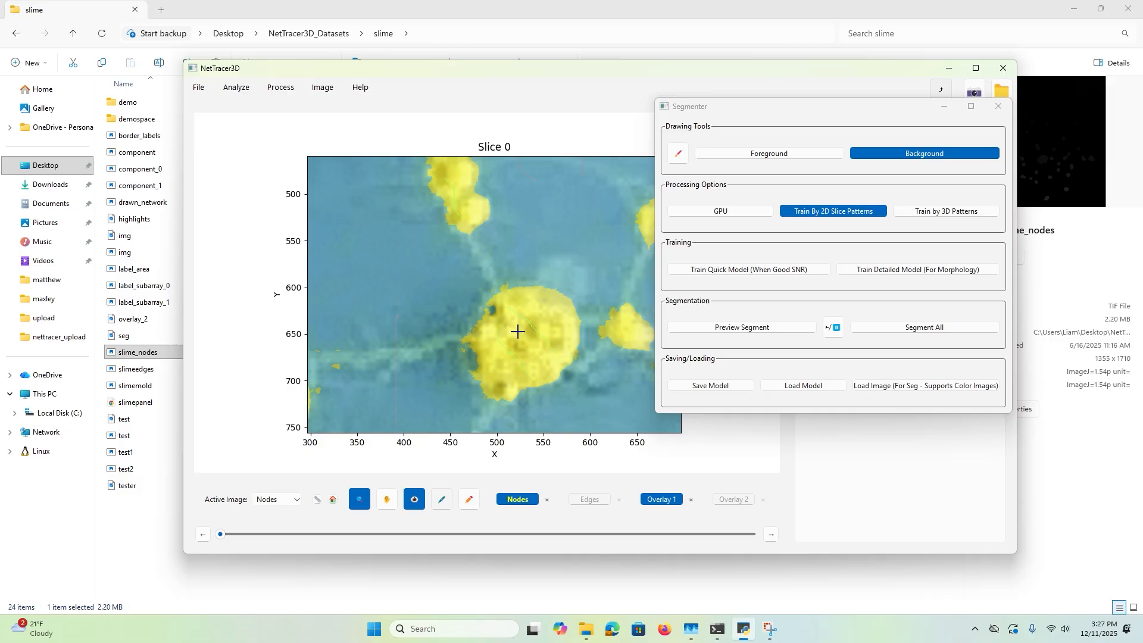
{"action": "right_click", "coordinate": [417, 335]}
{"action": "left_click_drag", "start_coordinate": [376, 268], "coordinate": [456, 357]}
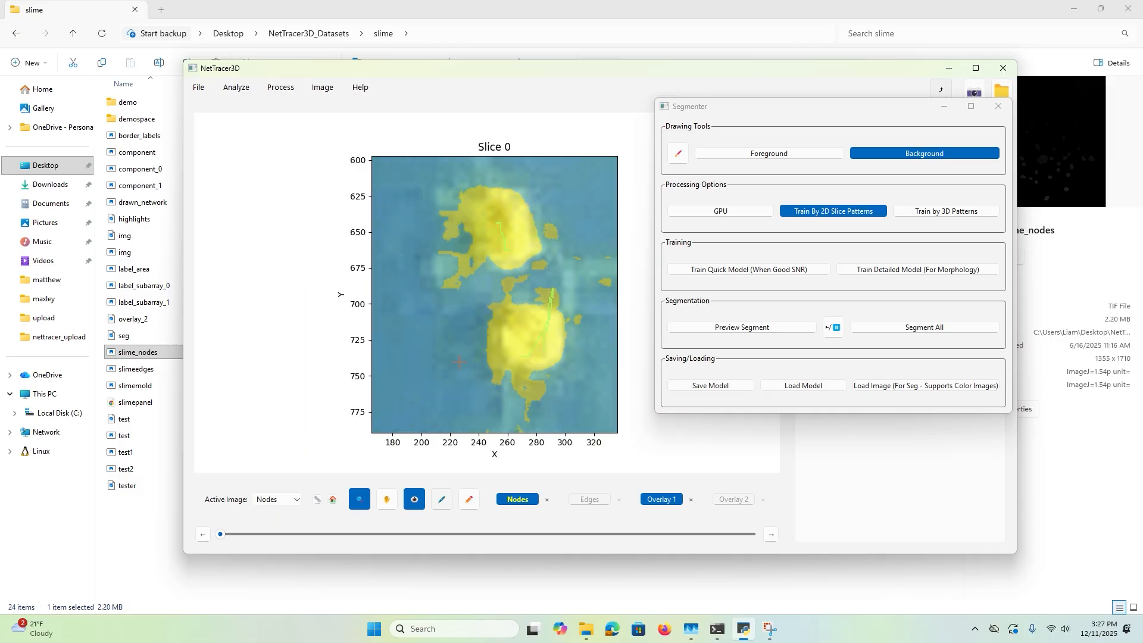
{"action": "right_click", "coordinate": [524, 322]}
{"action": "right_click", "coordinate": [515, 322]}
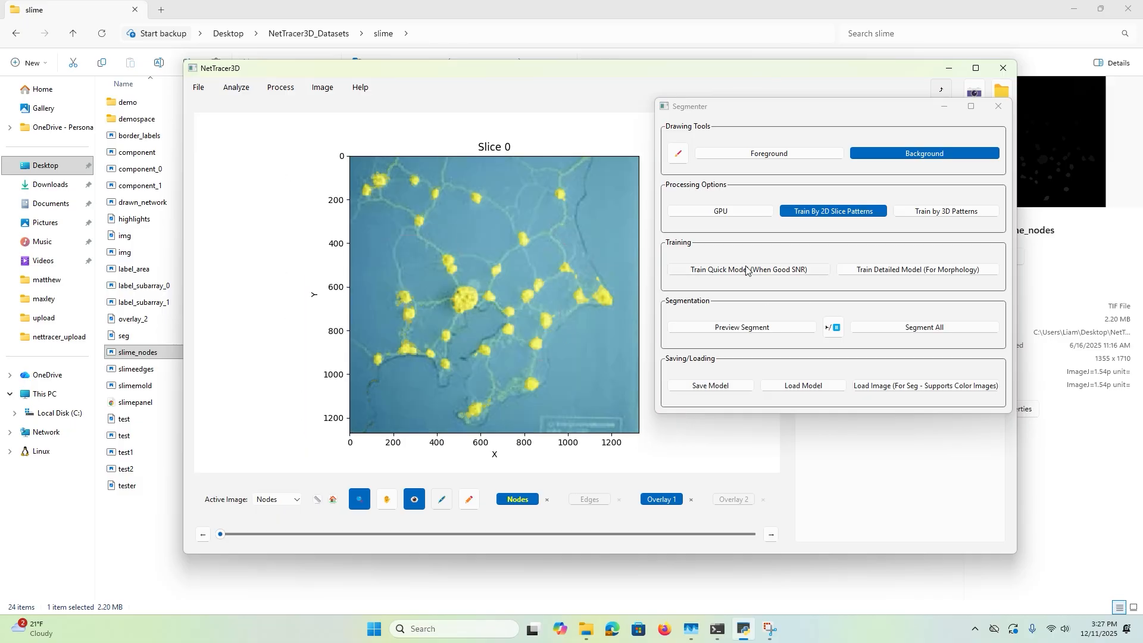
Enable GPU processing, regenerate the segmentation preview, and examine it around the large central node.
{"action": "left_click", "coordinate": [738, 213]}
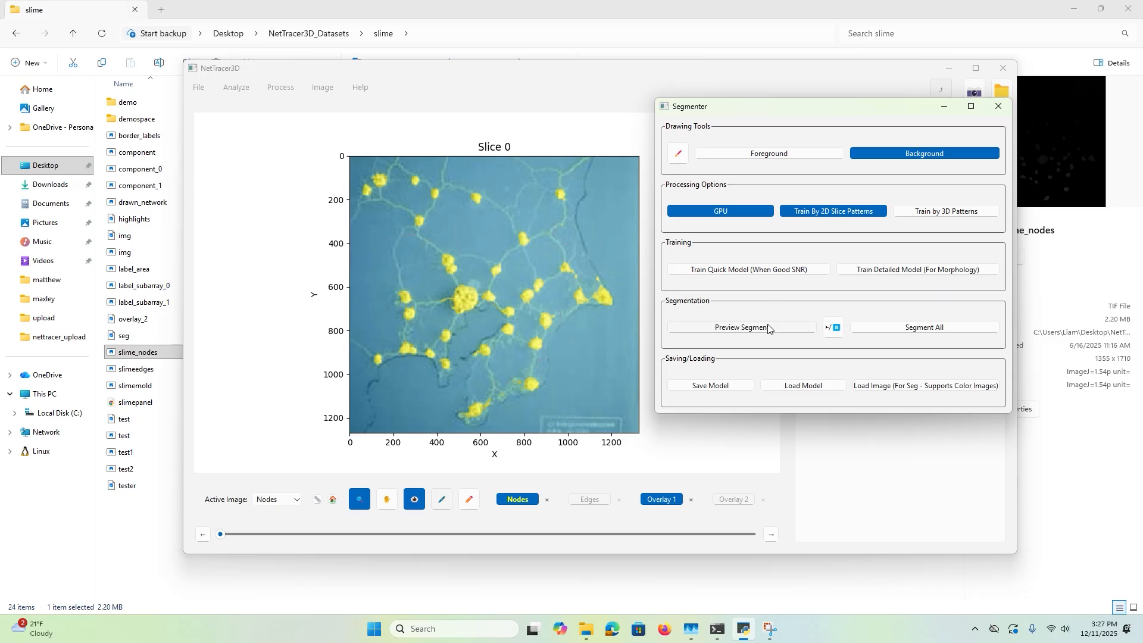
{"action": "left_click", "coordinate": [471, 274]}
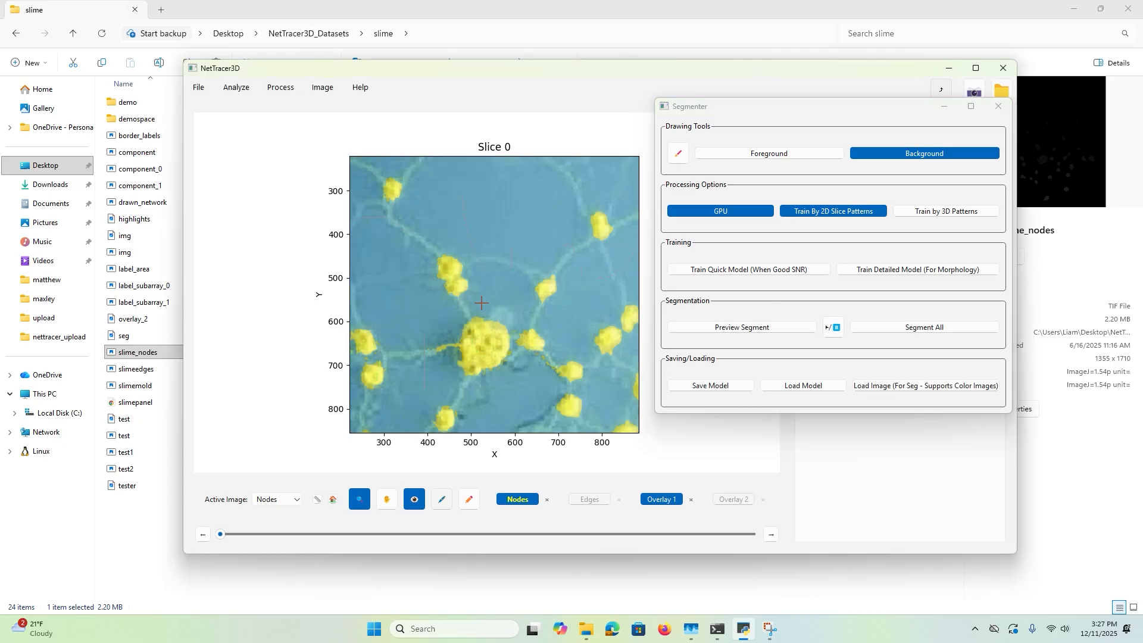
{"action": "left_click", "coordinate": [476, 310]}
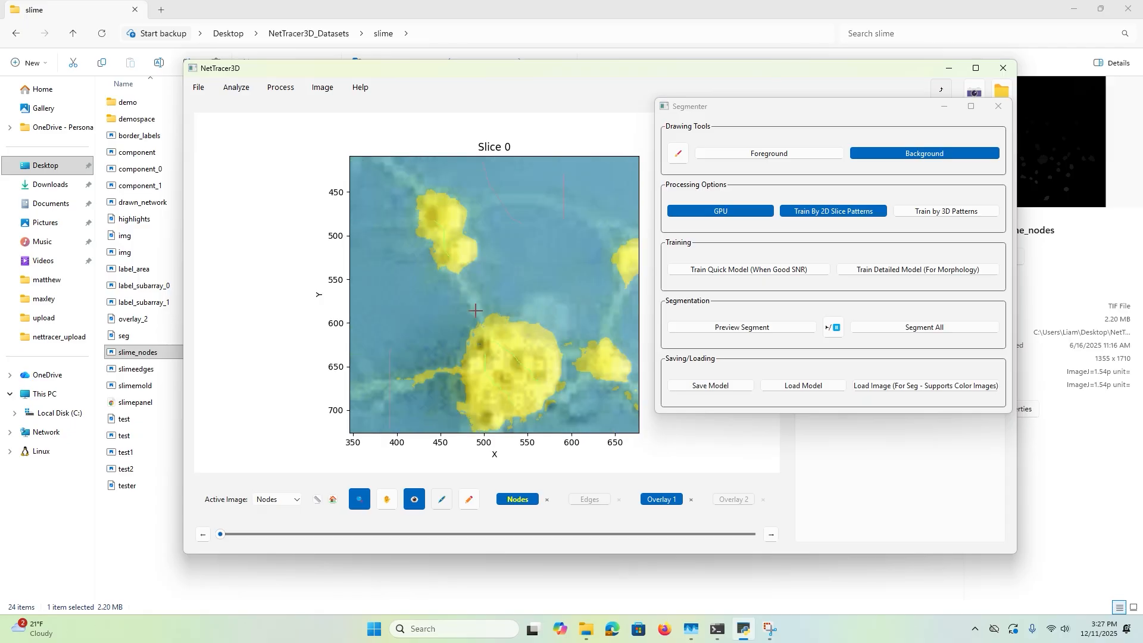
{"action": "right_click", "coordinate": [476, 338]}
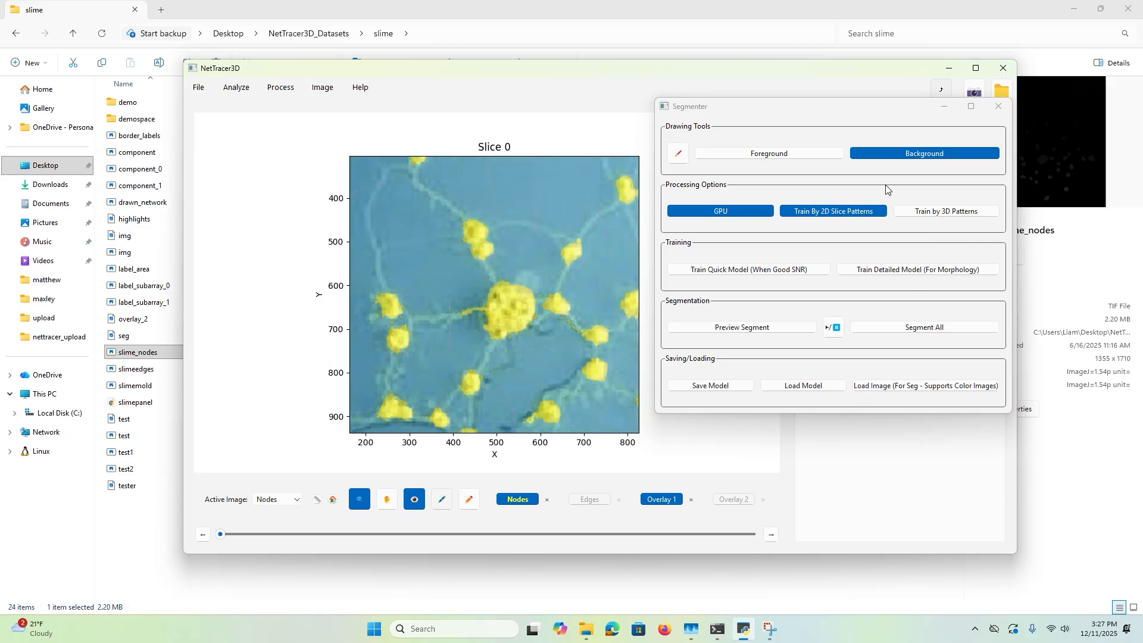
Brush extra background strokes beside the large central node and across the nearby strands, and train a detailed morphology model.
{"action": "left_click", "coordinate": [679, 154]}
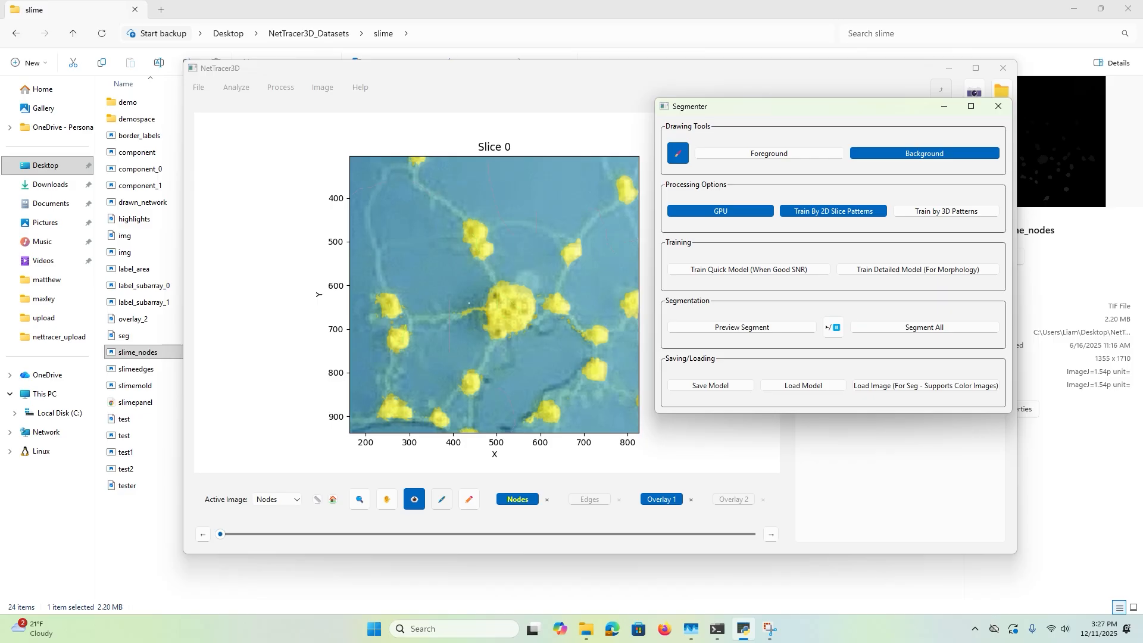
{"action": "left_click_drag", "start_coordinate": [468, 303], "coordinate": [468, 329]}
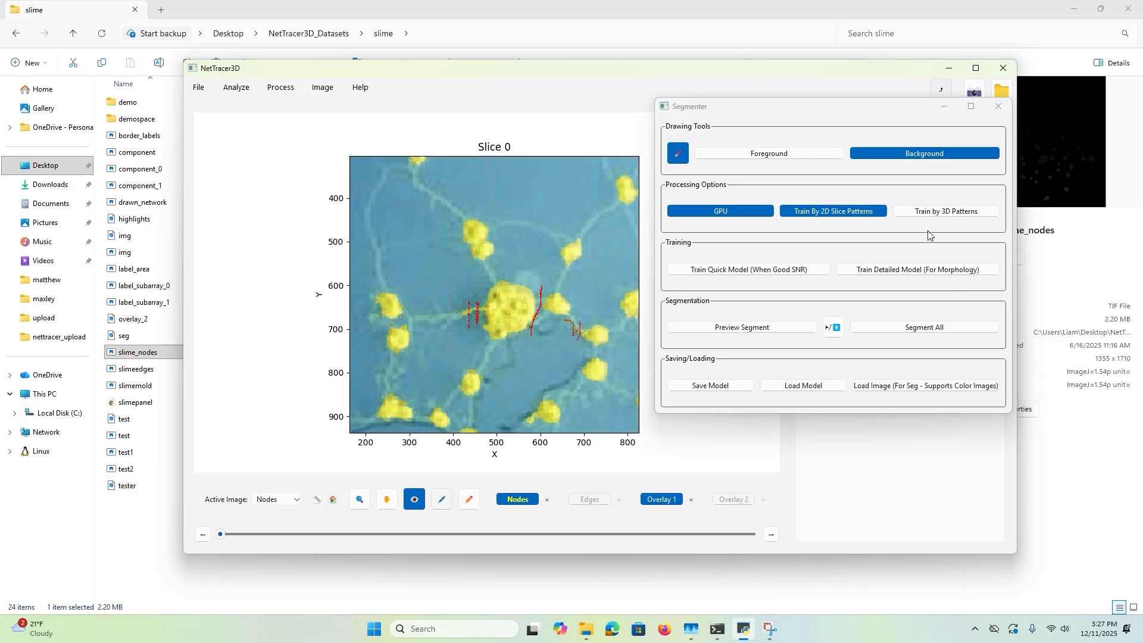
{"action": "left_click", "coordinate": [870, 272]}
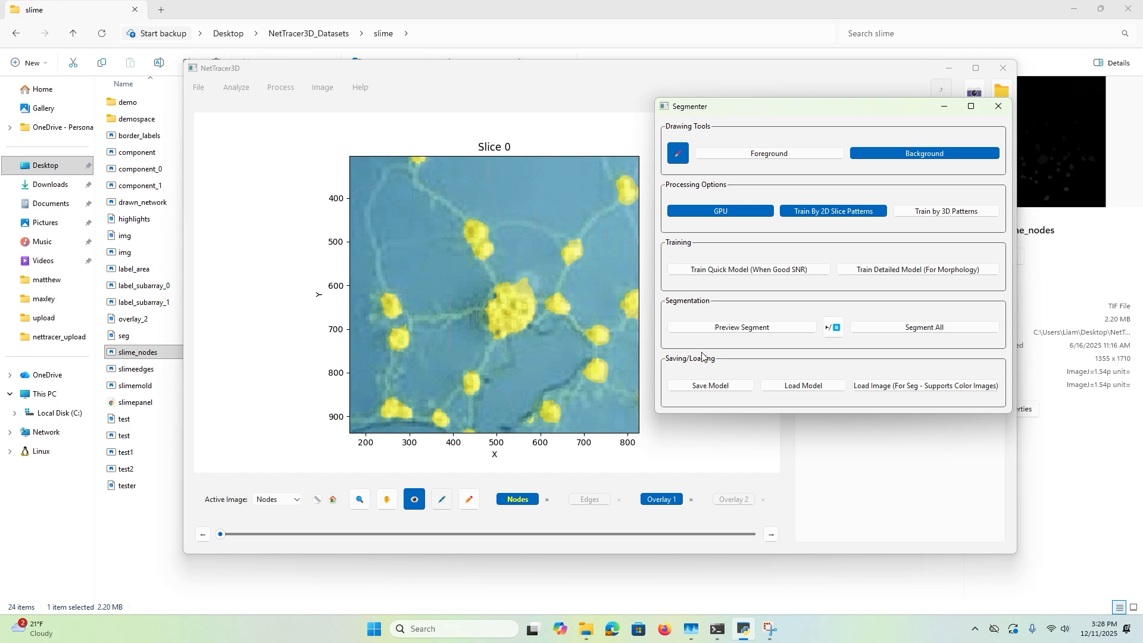
Segment the entire image with the trained model.
{"action": "right_click", "coordinate": [467, 341]}
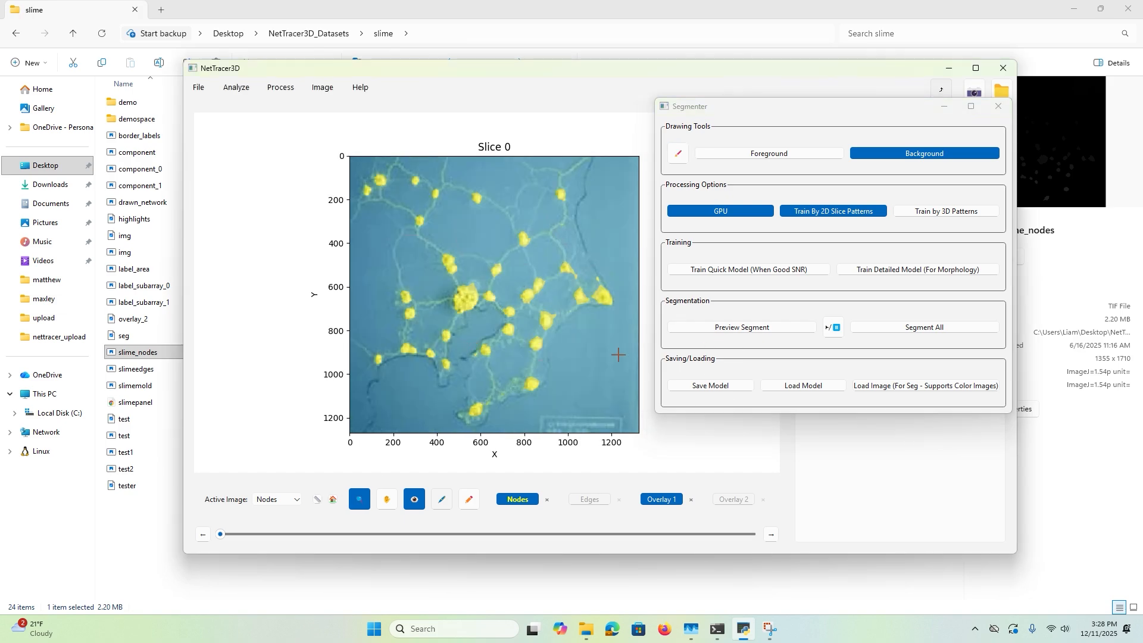
{"action": "left_click", "coordinate": [906, 328]}
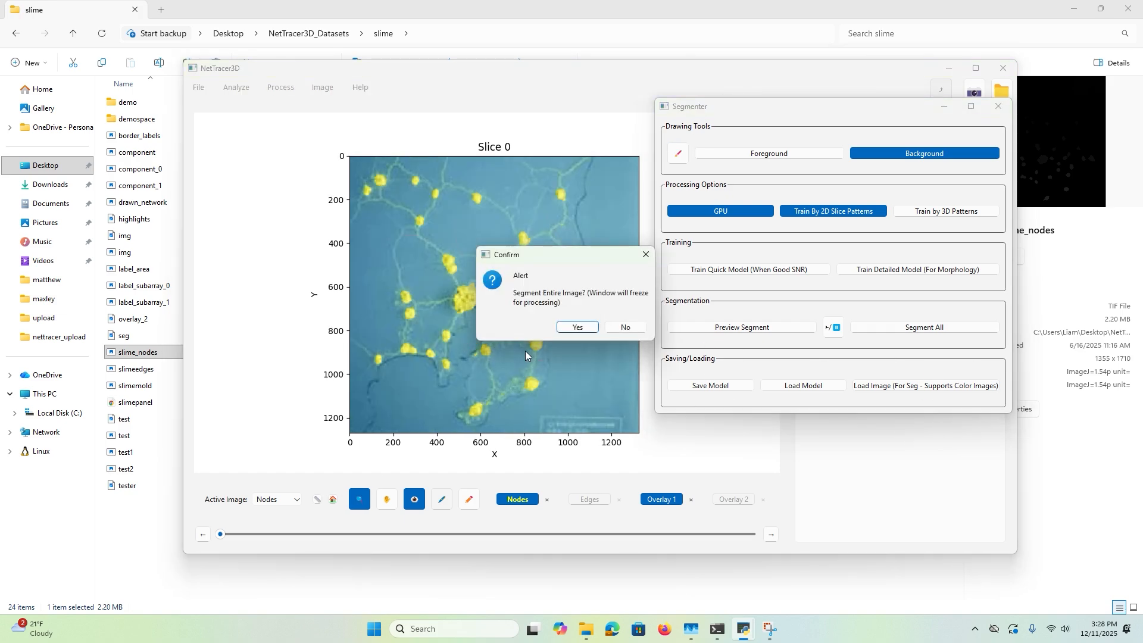
{"action": "left_click", "coordinate": [581, 328]}
Switch to the command console running NetTracer3D and examine the segmentation log's chunk processing and output lines.
{"action": "mouse_move", "coordinate": [718, 628]}
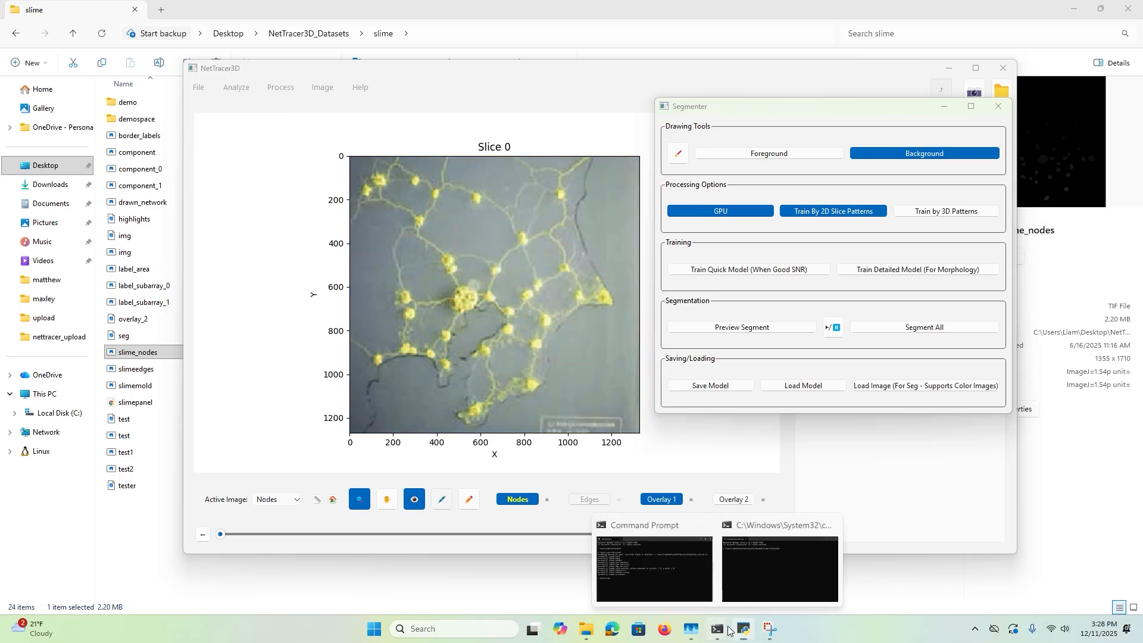
{"action": "left_click", "coordinate": [734, 581]}
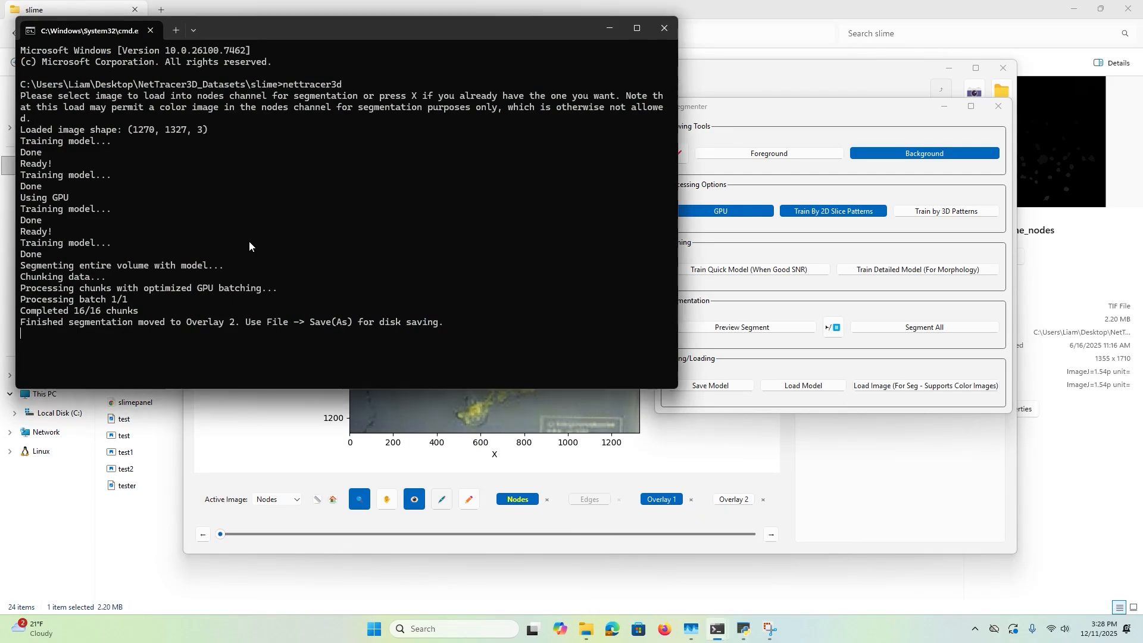
{"action": "left_click_drag", "start_coordinate": [245, 15], "coordinate": [819, 174]}
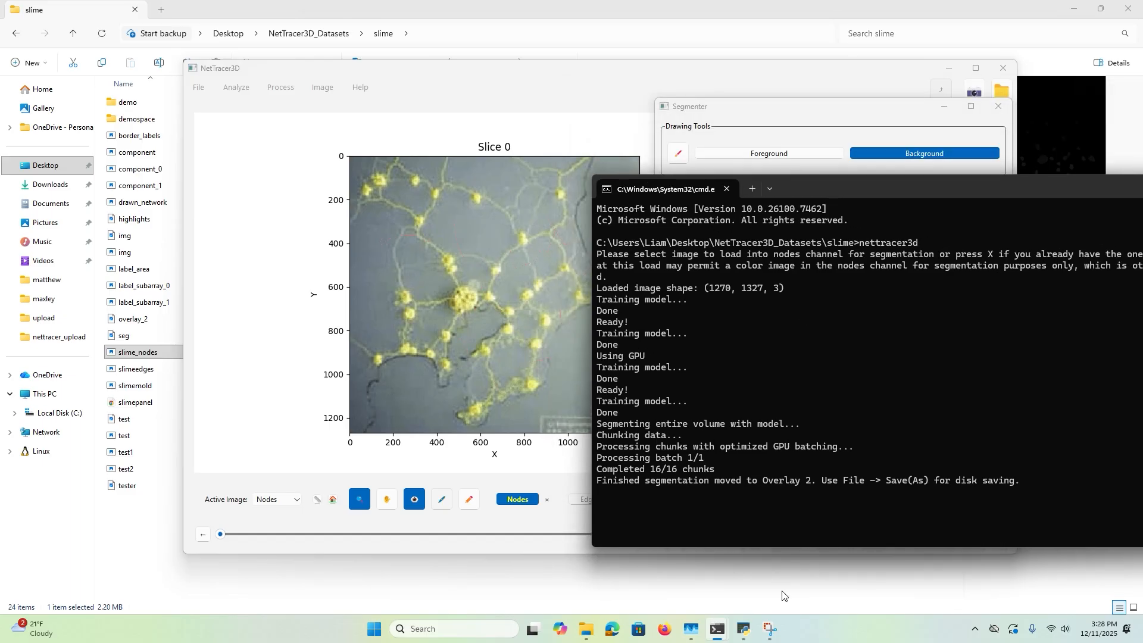
{"action": "left_click_drag", "start_coordinate": [627, 469], "coordinate": [584, 420]}
{"action": "left_click", "coordinate": [729, 468]}
{"action": "left_click", "coordinate": [656, 433]}
{"action": "left_click_drag", "start_coordinate": [755, 481], "coordinate": [652, 458]}
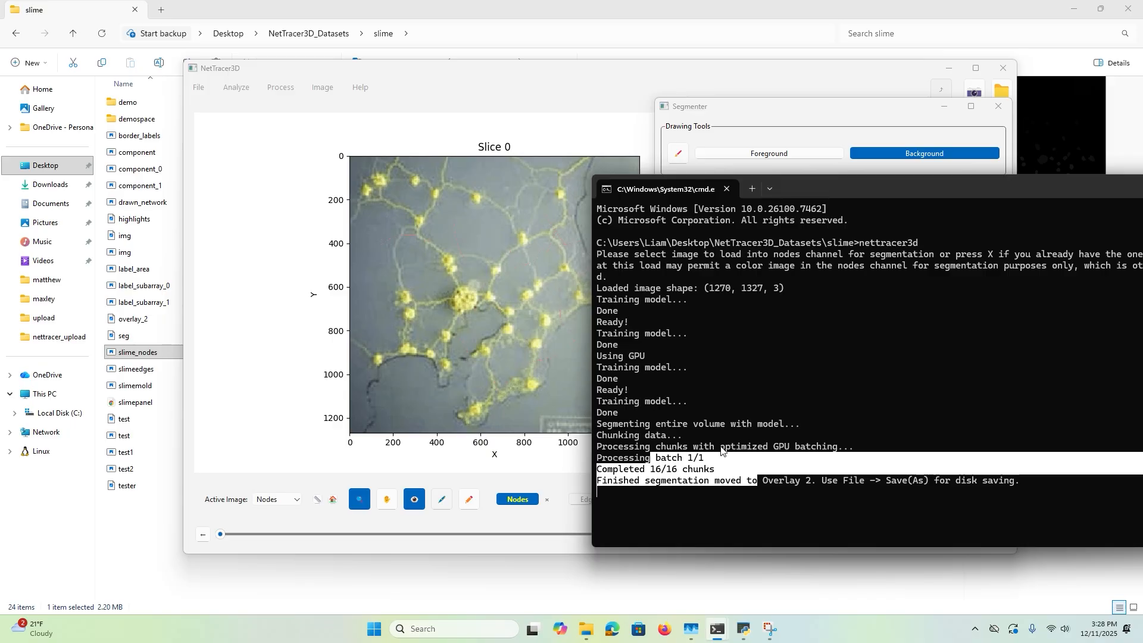
{"action": "left_click", "coordinate": [799, 436]}
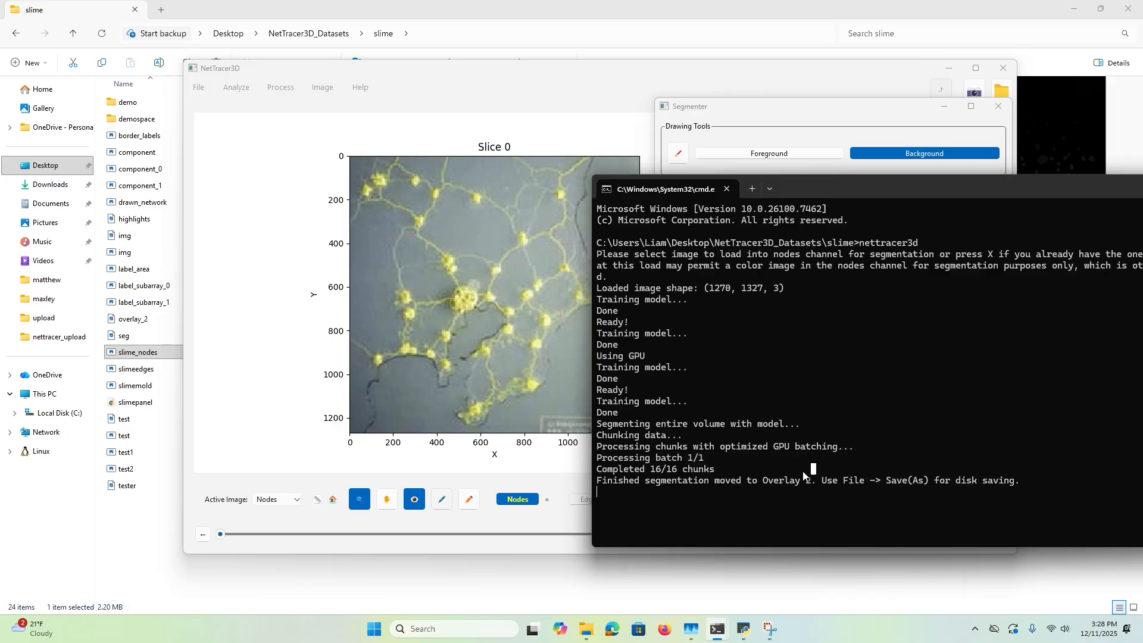
{"action": "left_click_drag", "start_coordinate": [814, 468], "coordinate": [553, 436]}
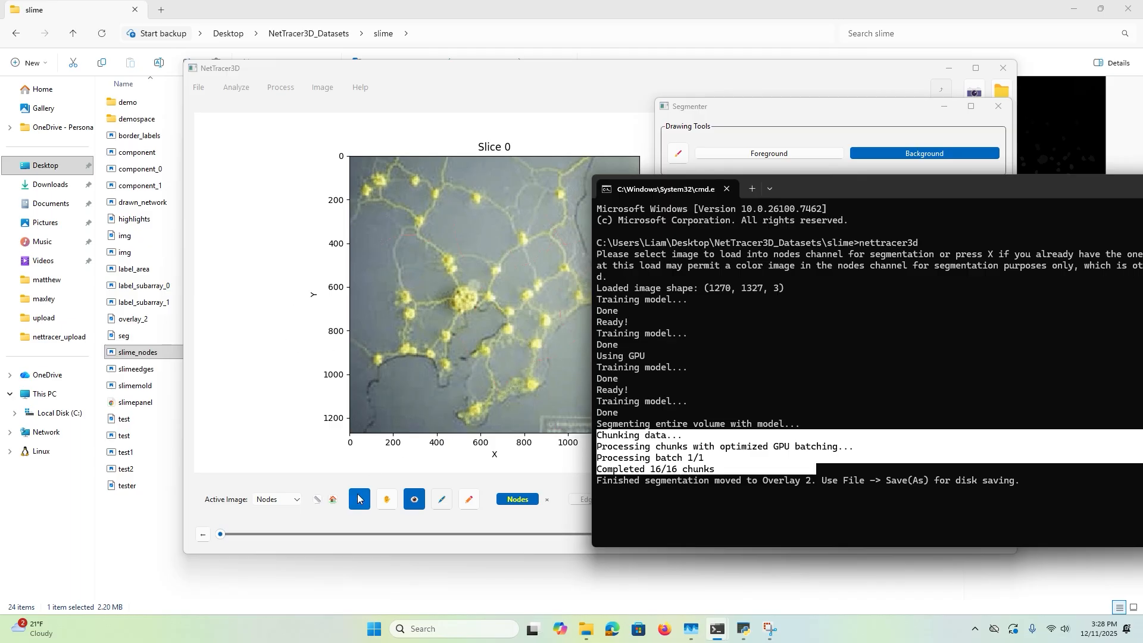
Return to NetTracer3D and toggle the display of Overlay 2.
{"action": "left_click", "coordinate": [359, 499]}
{"action": "left_click", "coordinate": [741, 502]}
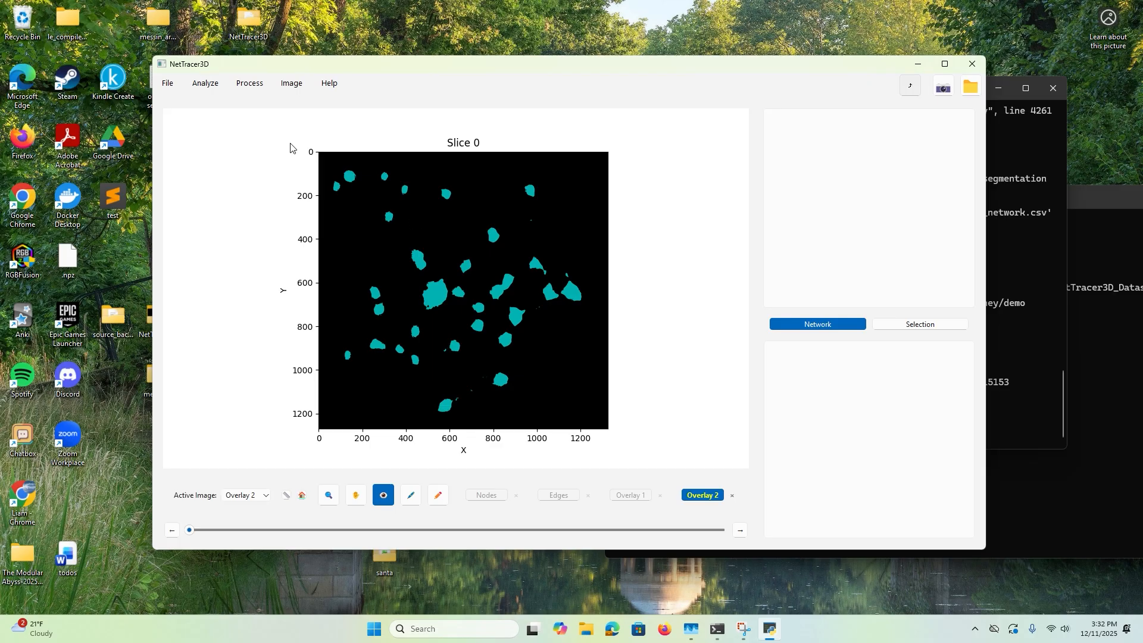
{"action": "left_click", "coordinate": [168, 84]}
{"action": "mouse_move", "coordinate": [195, 120]}
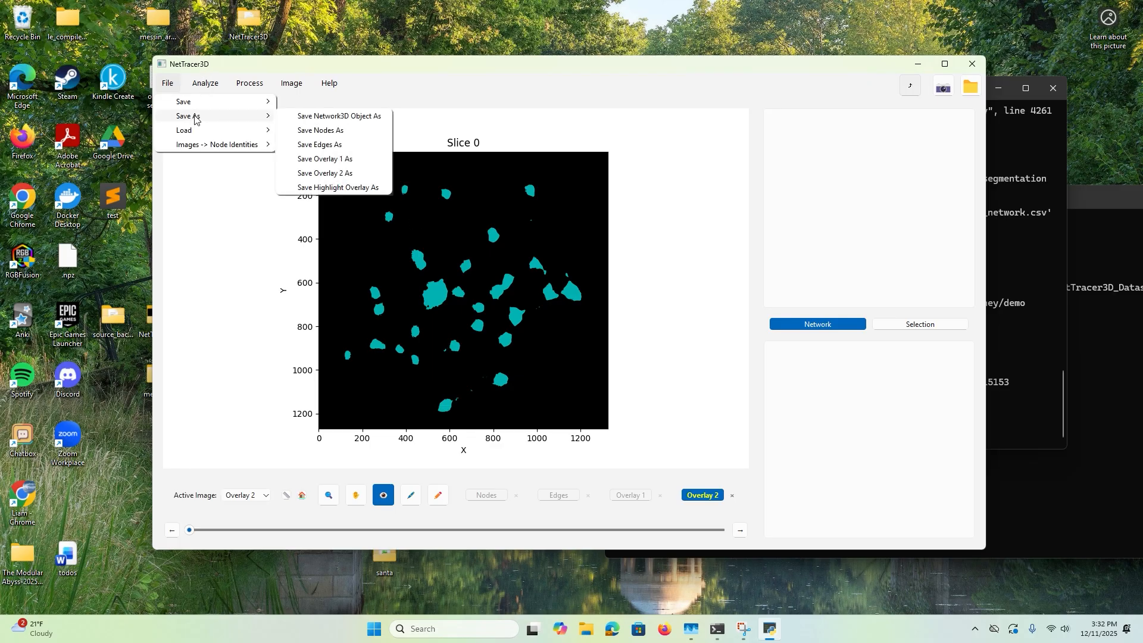
{"action": "left_click", "coordinate": [329, 174]}
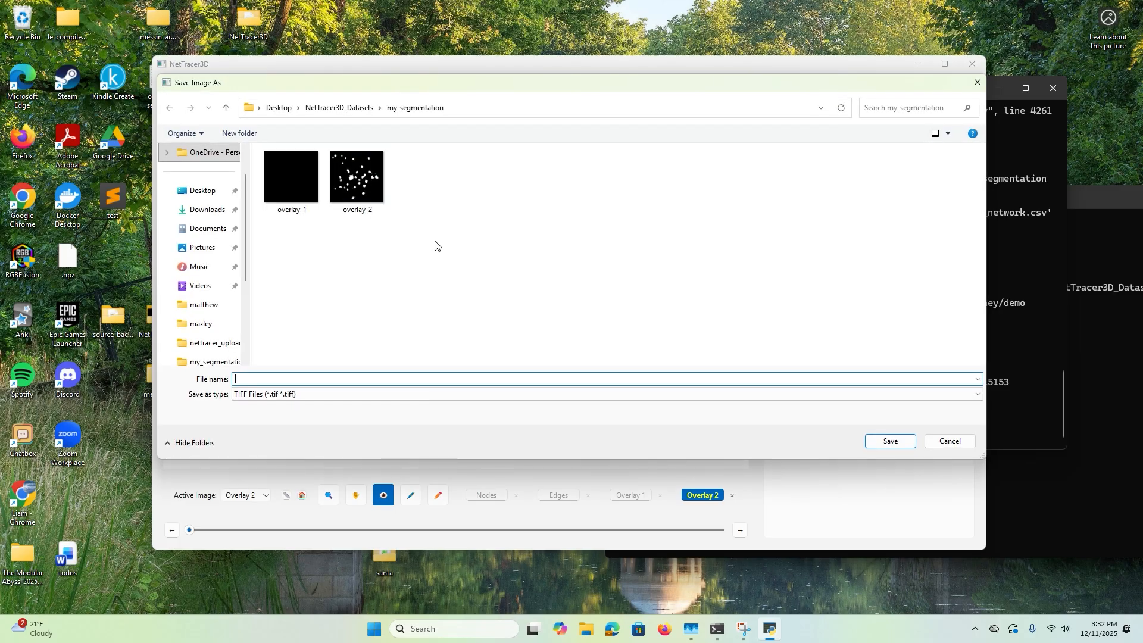
{"action": "left_click", "coordinate": [221, 113]}
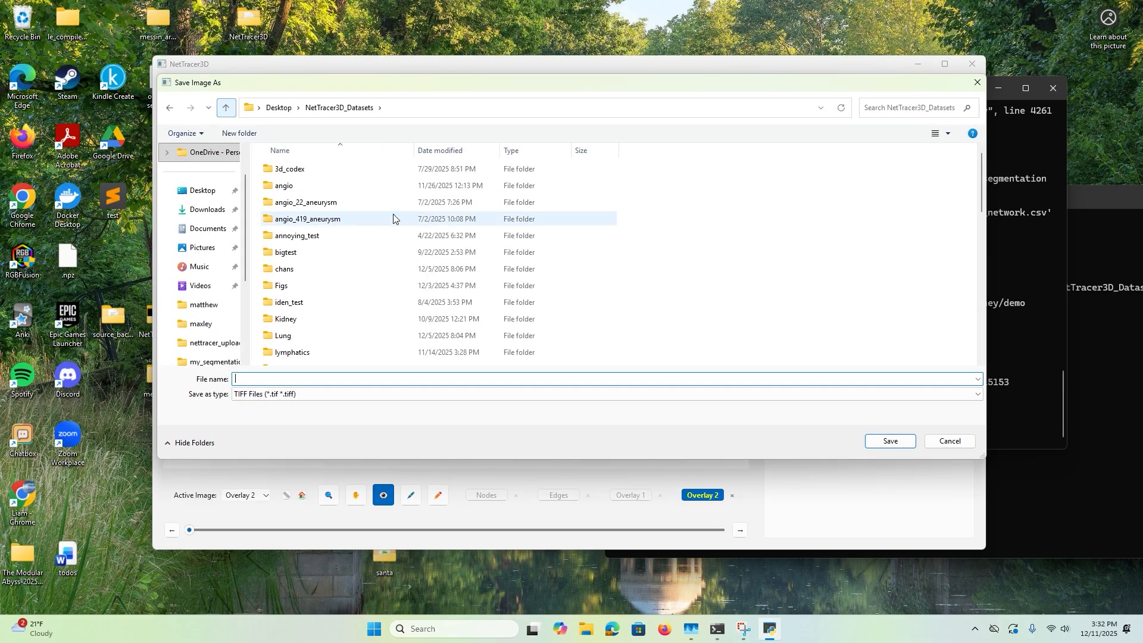
{"action": "left_click", "coordinate": [968, 446]}
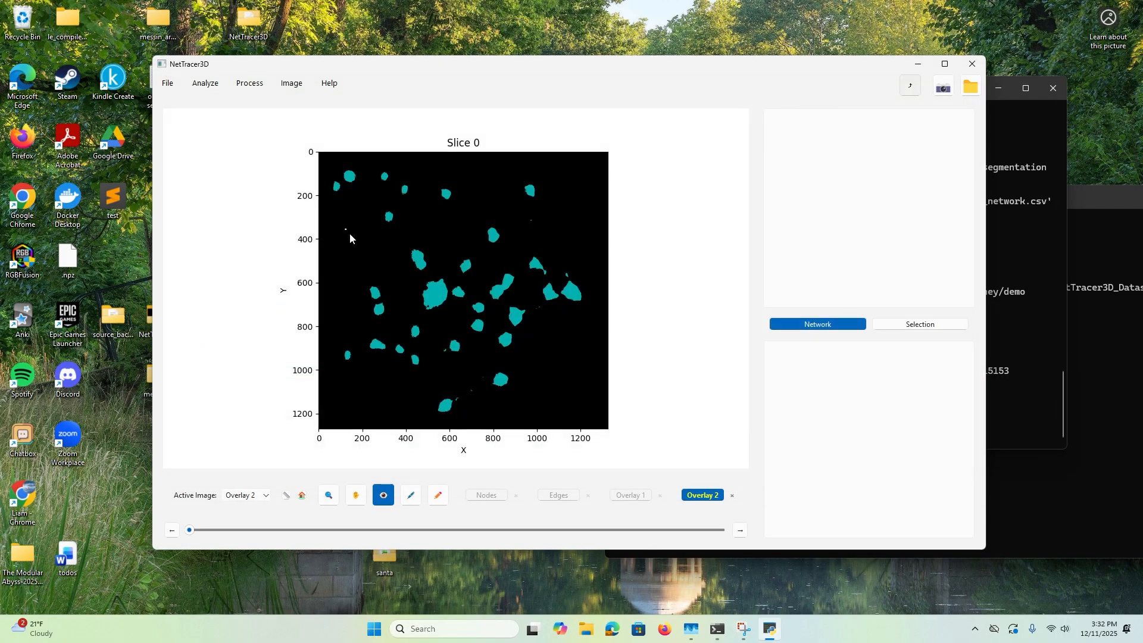
{"action": "left_click_drag", "start_coordinate": [370, 267], "coordinate": [571, 453]}
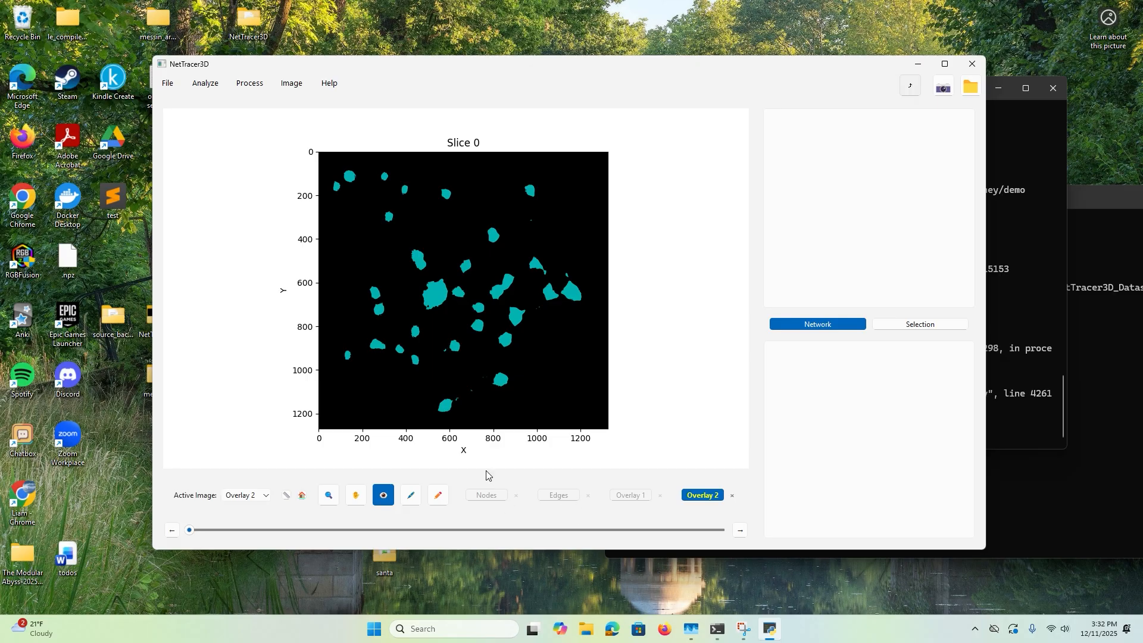
Swap the Nodes channel with Overlay 2 and select the large central node.
{"action": "left_click", "coordinate": [303, 86]}
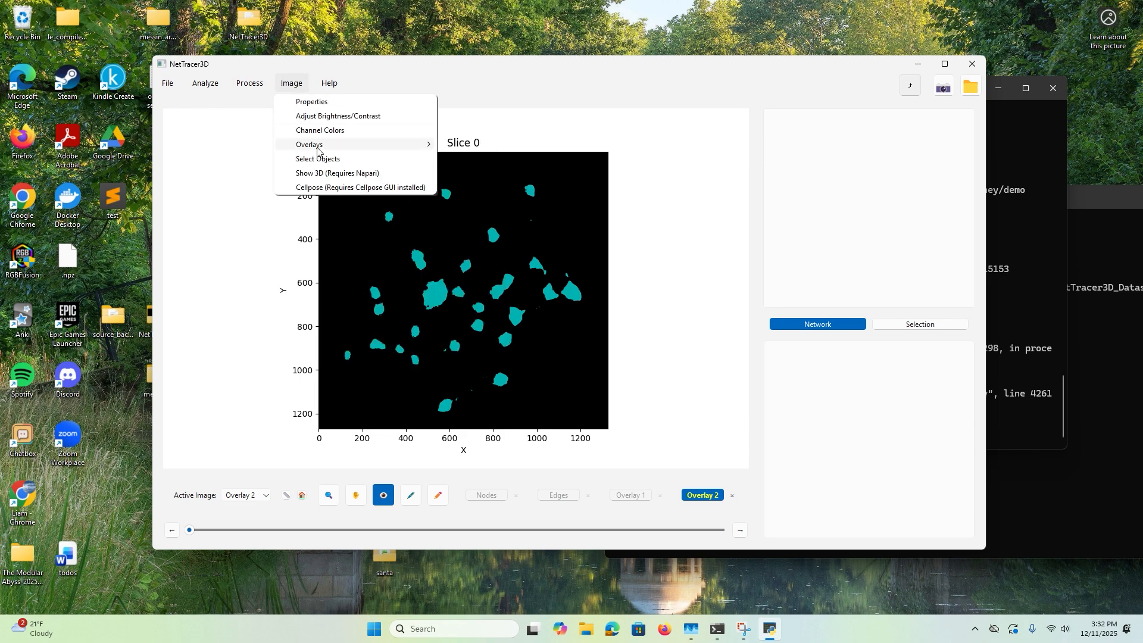
{"action": "mouse_move", "coordinate": [317, 149]}
{"action": "left_click", "coordinate": [470, 187]}
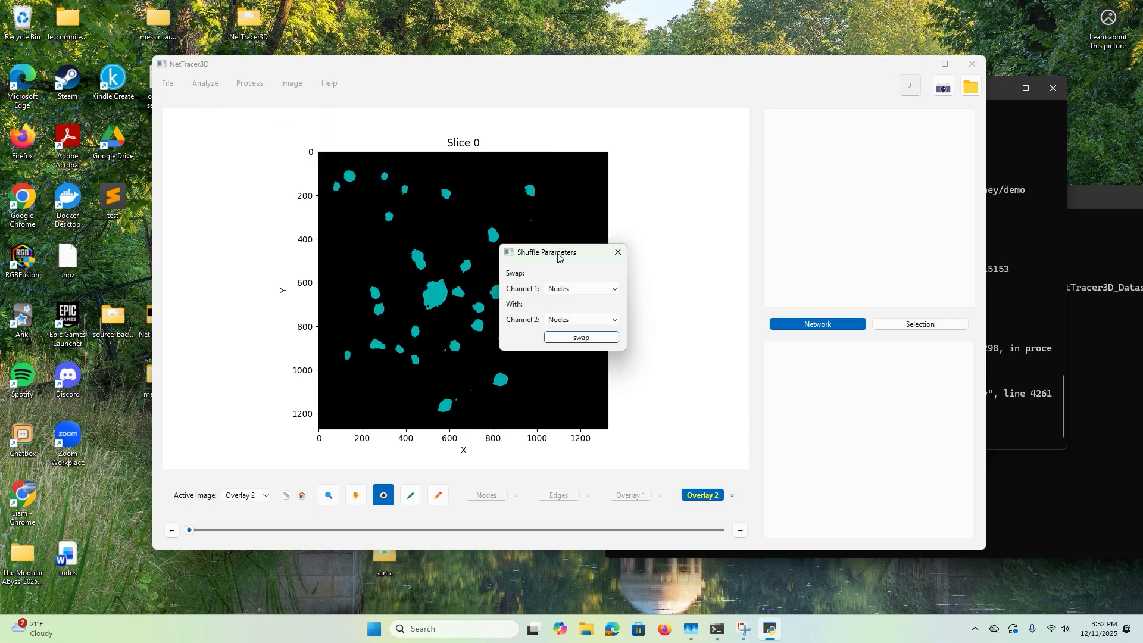
{"action": "left_click_drag", "start_coordinate": [558, 254], "coordinate": [760, 213]}
{"action": "left_click", "coordinate": [765, 277]}
{"action": "left_click", "coordinate": [776, 323]}
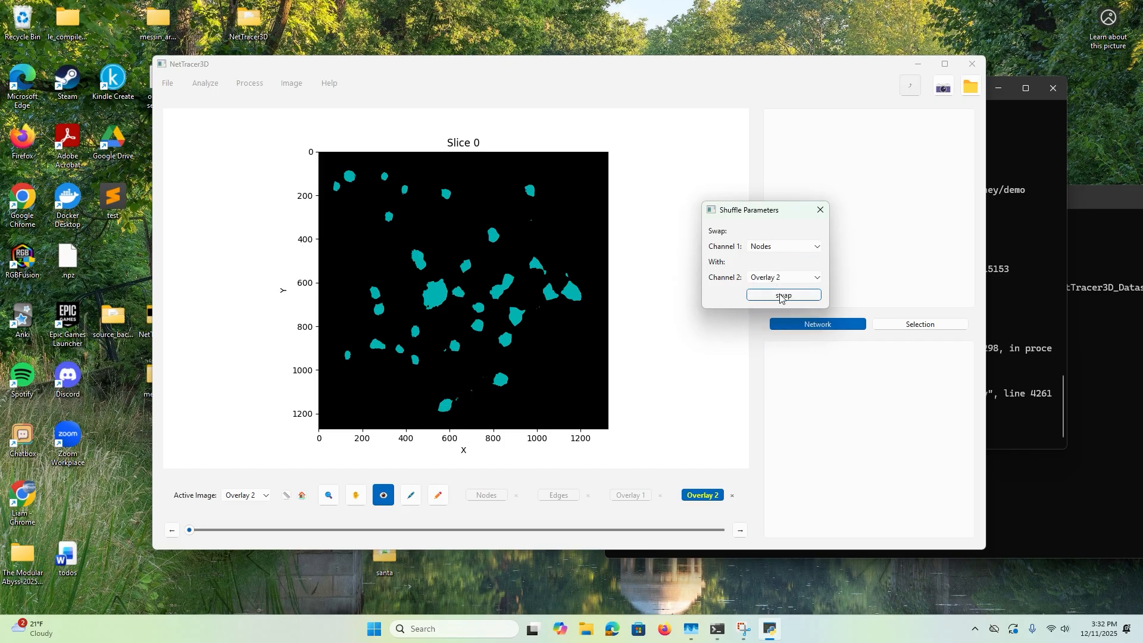
{"action": "left_click", "coordinate": [782, 296]}
{"action": "left_click", "coordinate": [441, 296]}
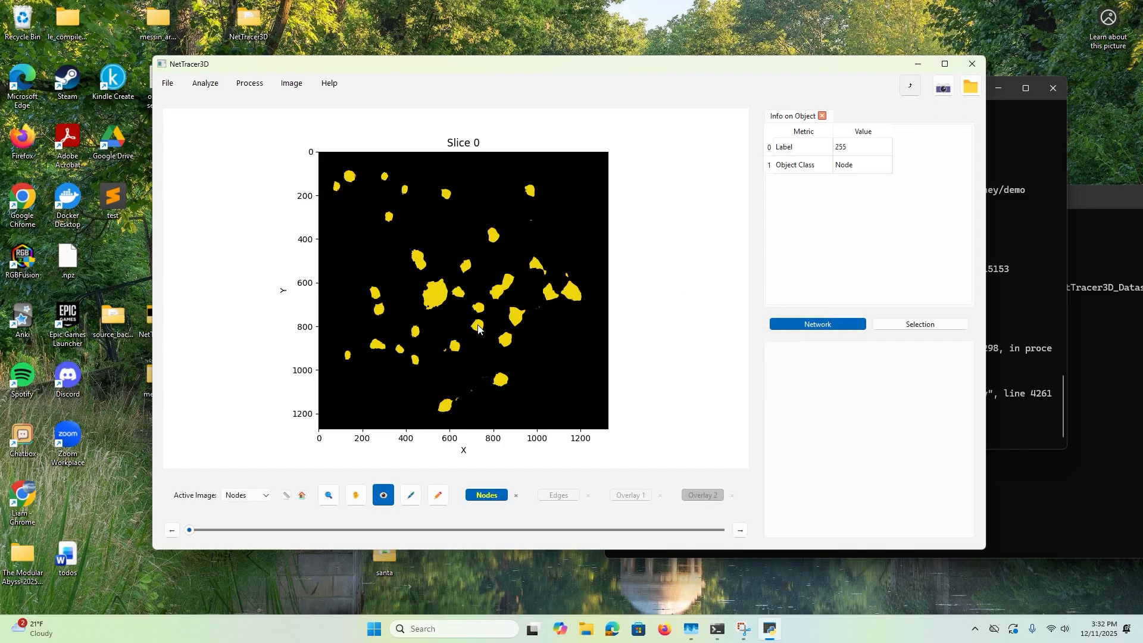
Replace the Nodes channel image with slime_nodes and load slimemold as Overlay 1, resized to match.
{"action": "left_click", "coordinate": [516, 495]}
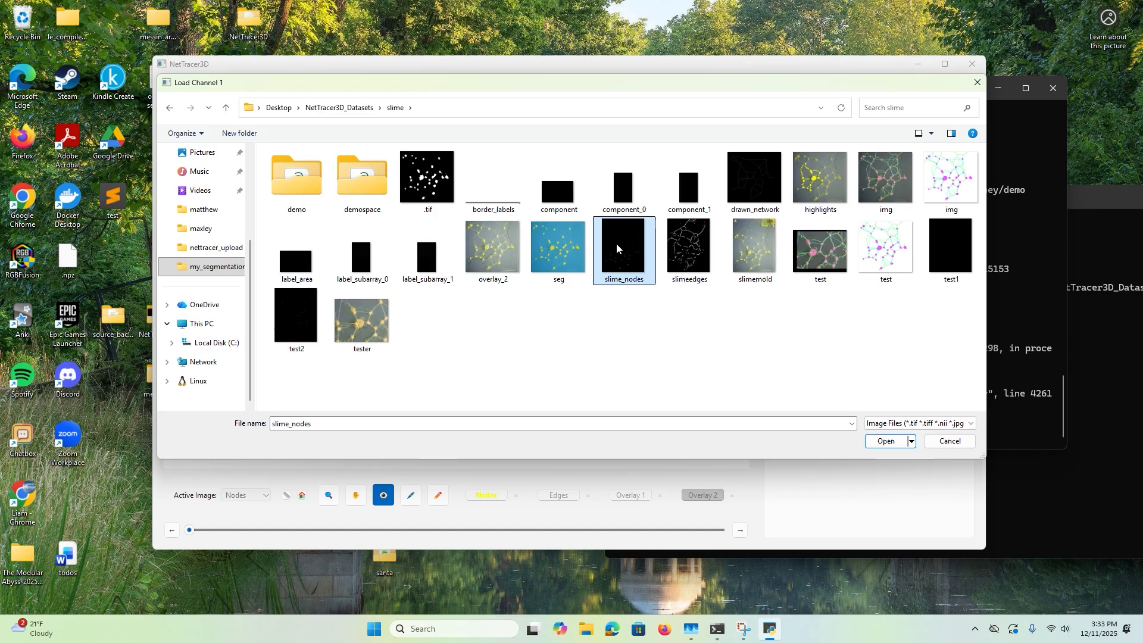
{"action": "double_click", "coordinate": [616, 244]}
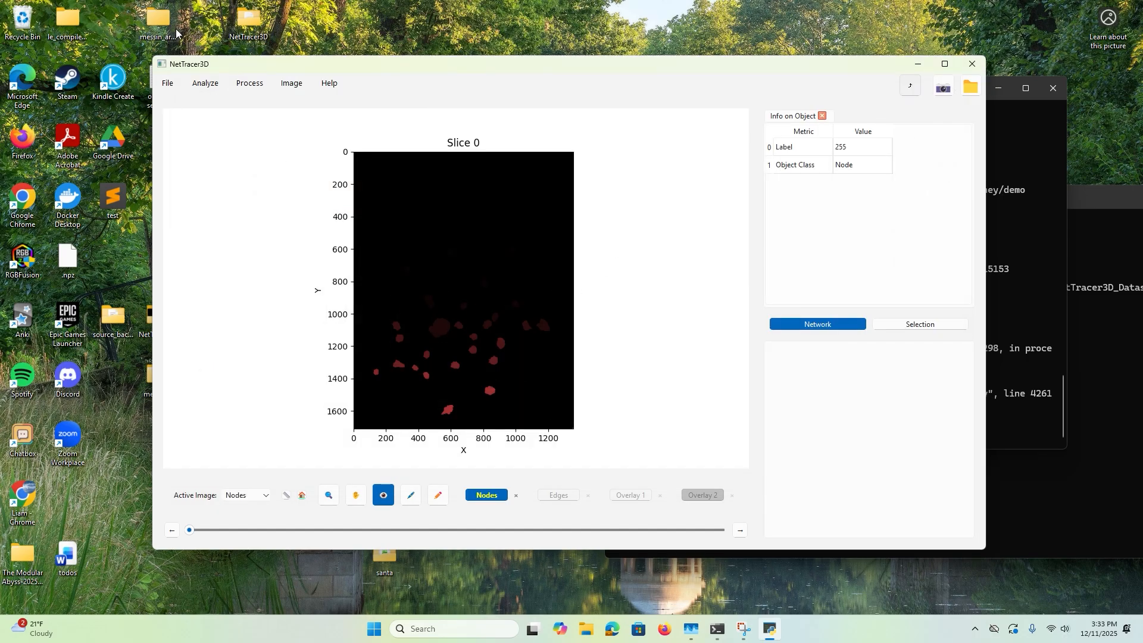
{"action": "left_click", "coordinate": [167, 84]}
{"action": "mouse_move", "coordinate": [238, 131]}
{"action": "left_click", "coordinate": [323, 173]}
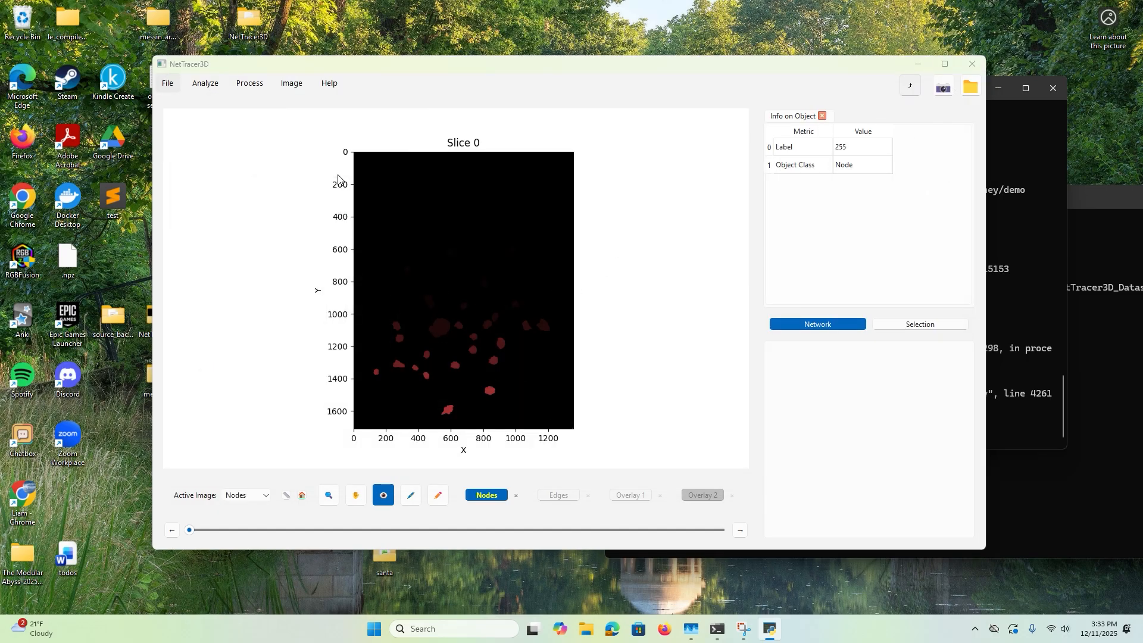
{"action": "double_click", "coordinate": [771, 257]}
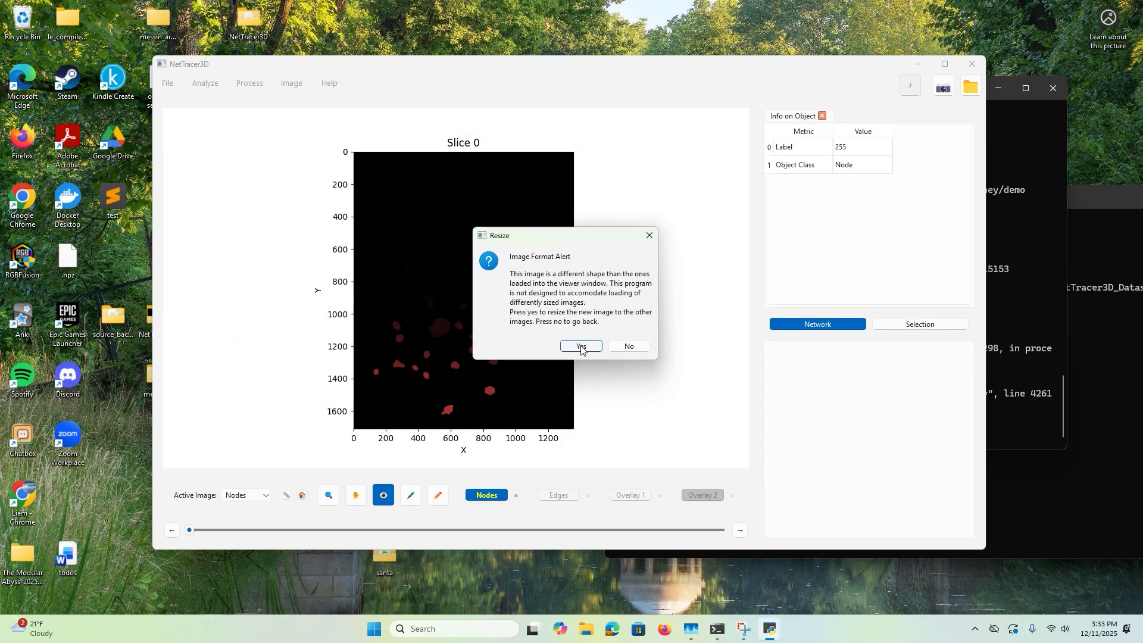
{"action": "left_click", "coordinate": [581, 346]}
Select individual labelled nodes and a whole group of them over the slime mold image to inspect them, and clear the selection.
{"action": "left_click", "coordinate": [530, 186]}
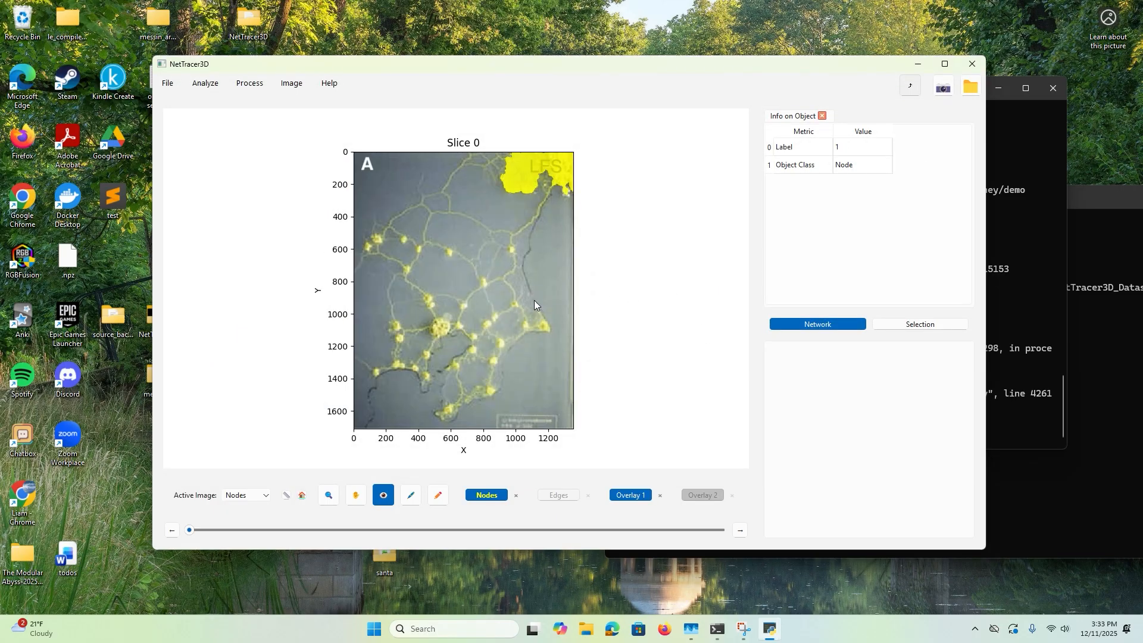
{"action": "left_click", "coordinate": [509, 247]}
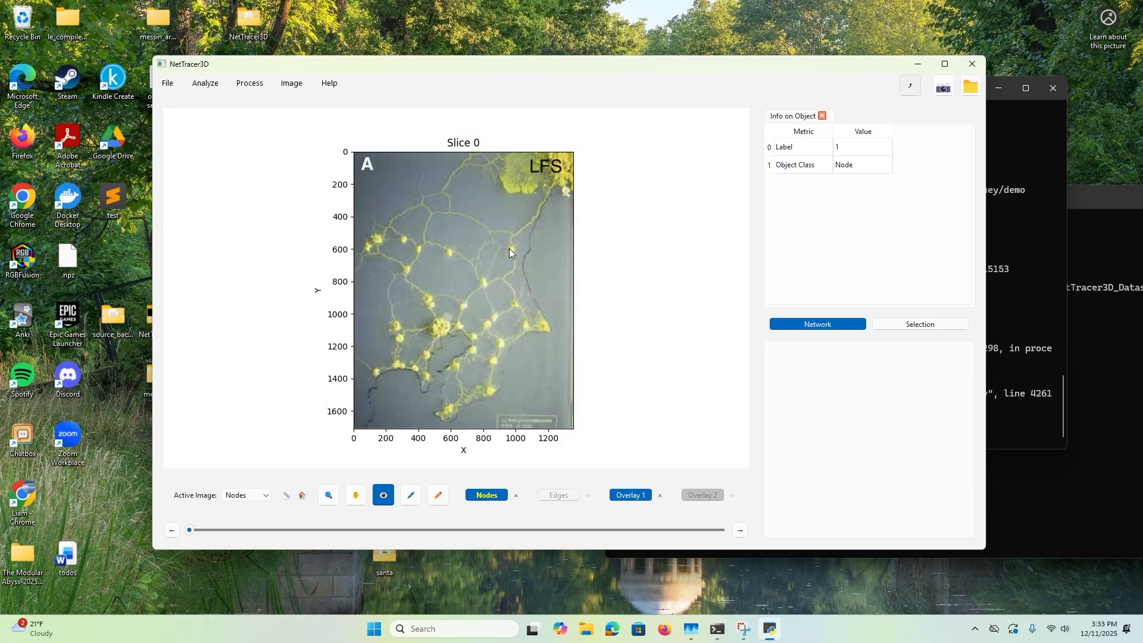
{"action": "left_click", "coordinate": [450, 253]}
{"action": "left_click_drag", "start_coordinate": [359, 219], "coordinate": [559, 410]}
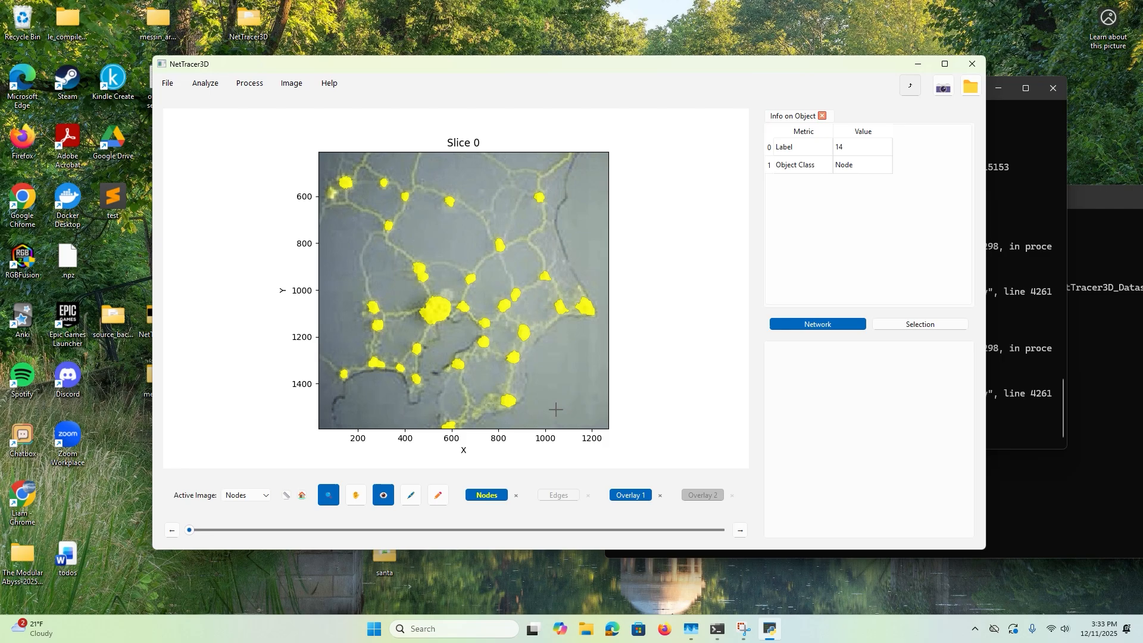
{"action": "left_click", "coordinate": [302, 496]}
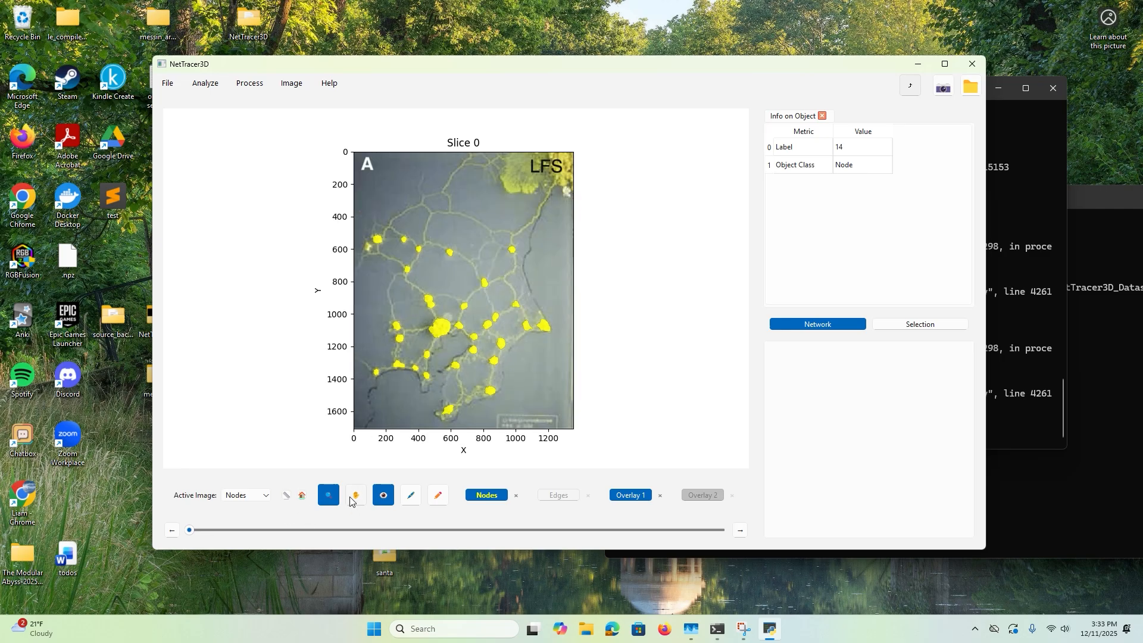
{"action": "left_click", "coordinate": [329, 495]}
{"action": "left_click", "coordinate": [374, 361]}
Load slimeedges into the Edges channel and remove the Overlay 1 image.
{"action": "left_click", "coordinate": [169, 84]}
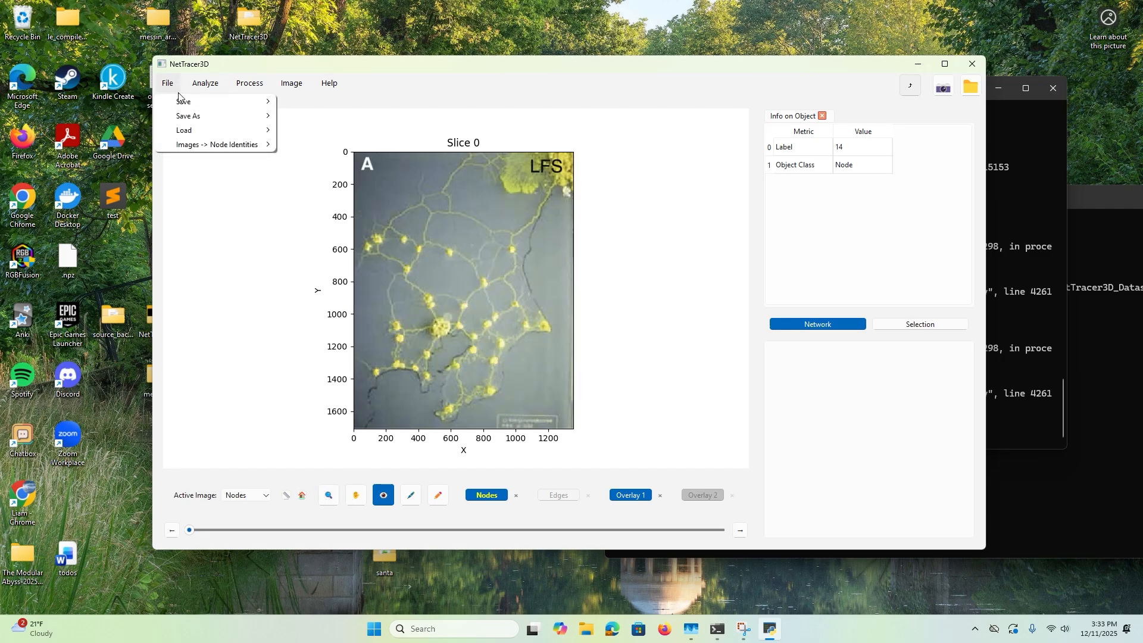
{"action": "mouse_move", "coordinate": [185, 131]}
{"action": "left_click", "coordinate": [346, 160]}
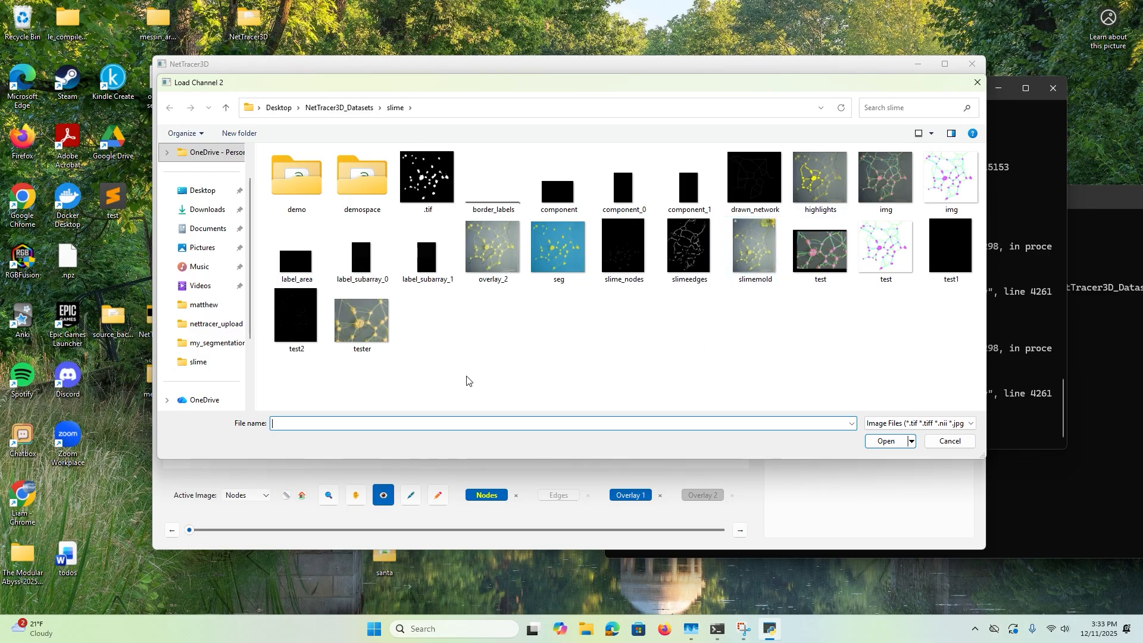
{"action": "double_click", "coordinate": [689, 247]}
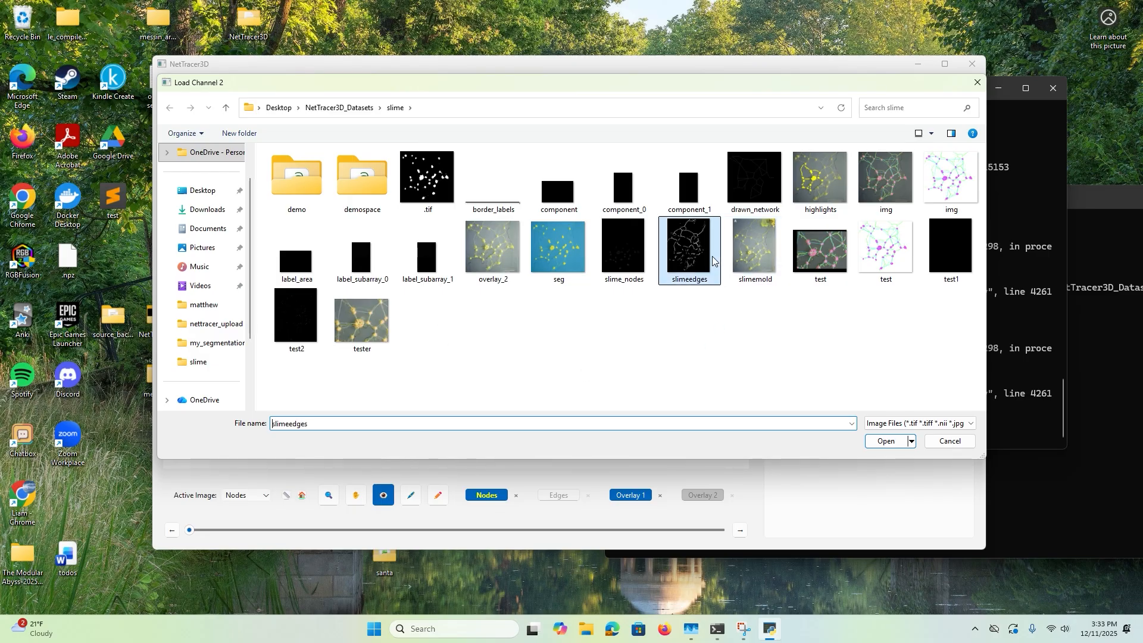
{"action": "left_click", "coordinate": [596, 349]}
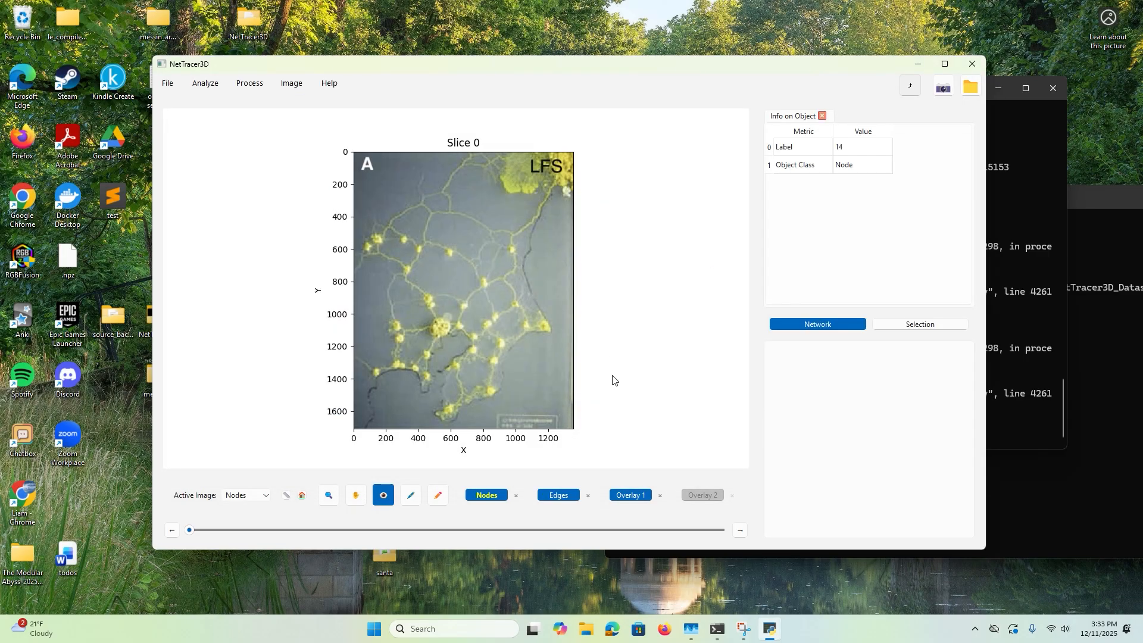
{"action": "left_click", "coordinate": [660, 496]}
{"action": "left_click", "coordinate": [592, 320]}
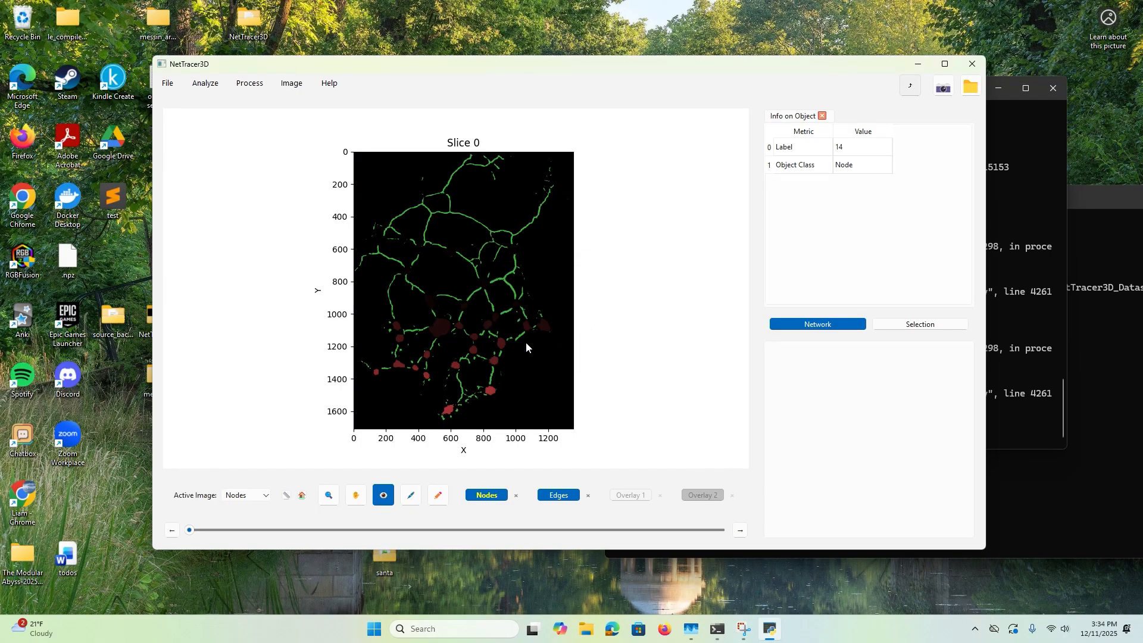
Check a node's label and make Edges the active image.
{"action": "left_click", "coordinate": [429, 353]}
{"action": "left_click", "coordinate": [249, 498]}
{"action": "left_click", "coordinate": [246, 516]}
{"action": "left_click", "coordinate": [474, 293]}
Lower the Channel 1 brightness/contrast maximum to 1 so all nodes display at full brightness.
{"action": "left_click", "coordinate": [291, 83]}
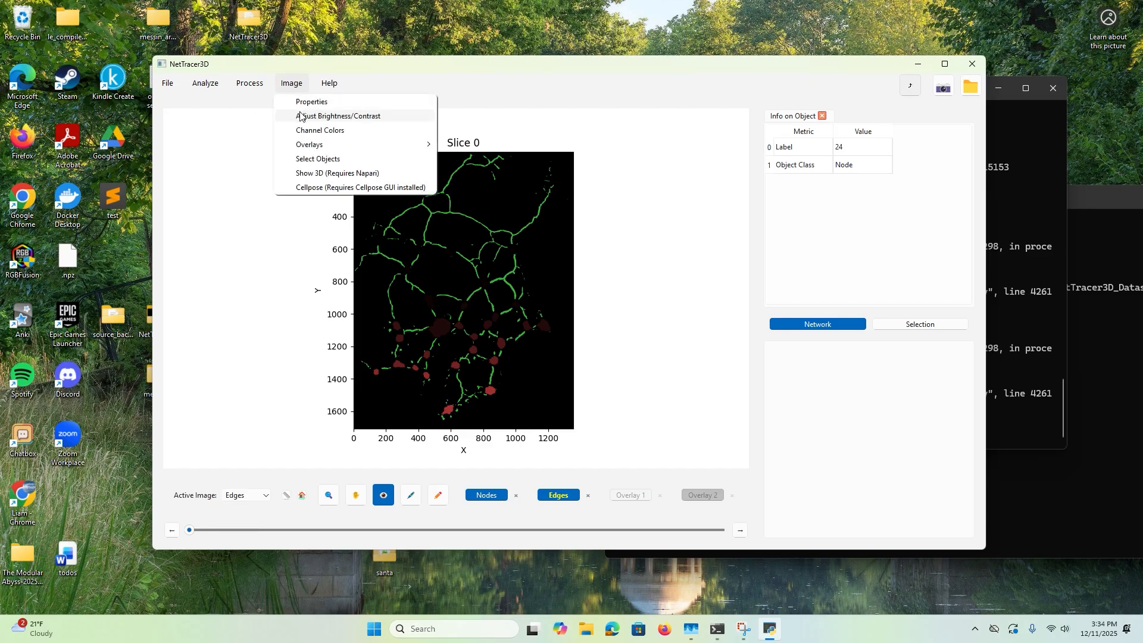
{"action": "left_click", "coordinate": [300, 115]}
{"action": "left_click_drag", "start_coordinate": [584, 252], "coordinate": [815, 204]}
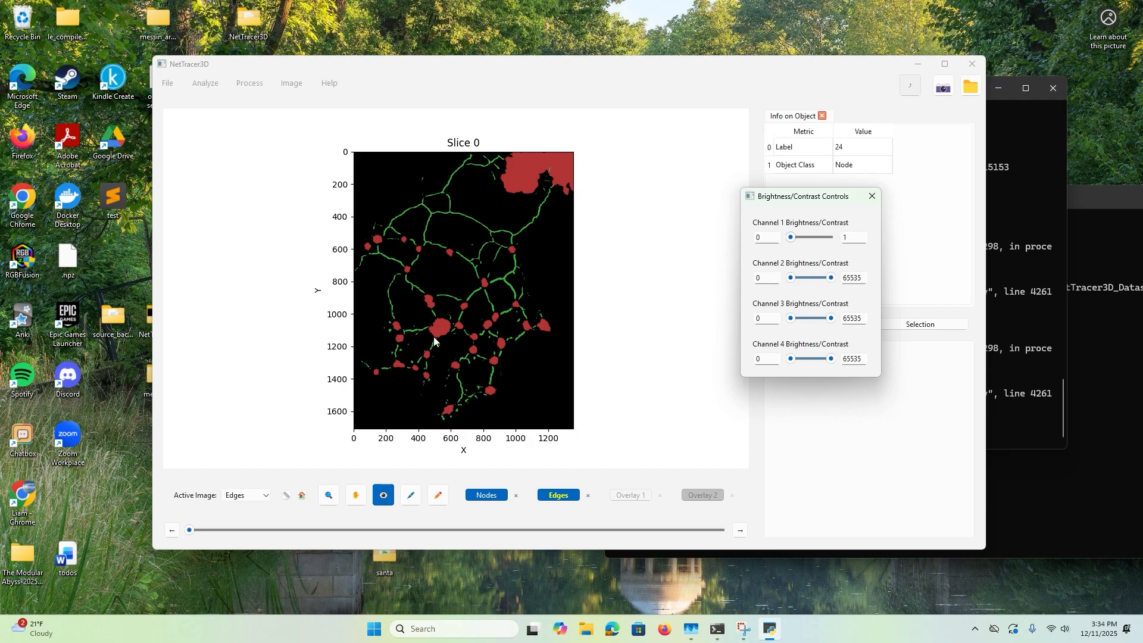
{"action": "left_click", "coordinate": [439, 311]}
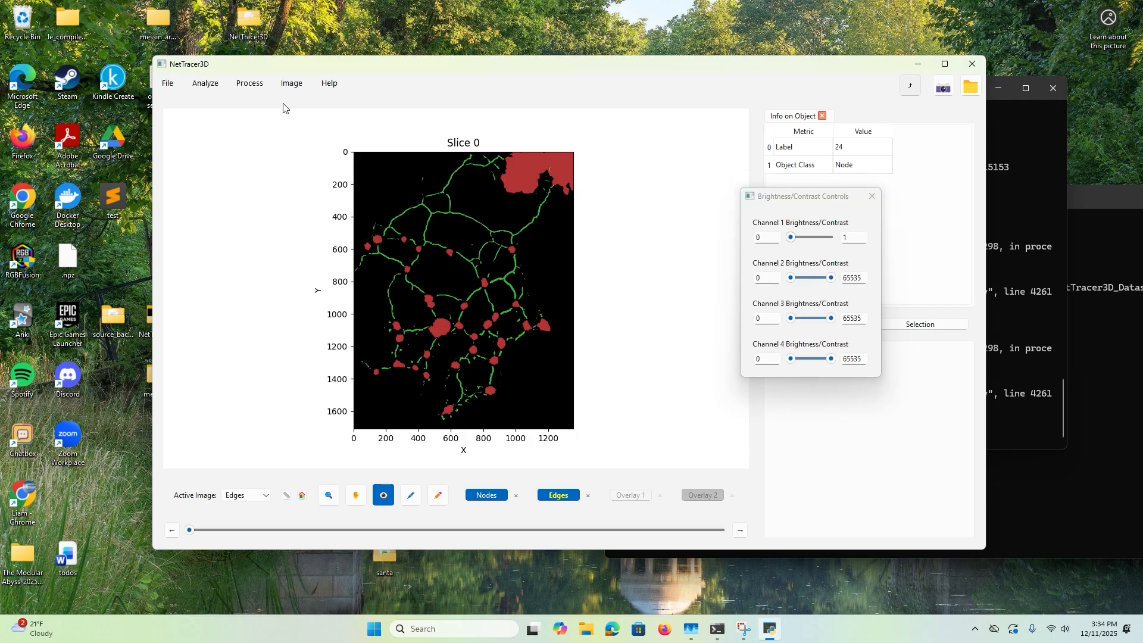
{"action": "left_click", "coordinate": [251, 87]}
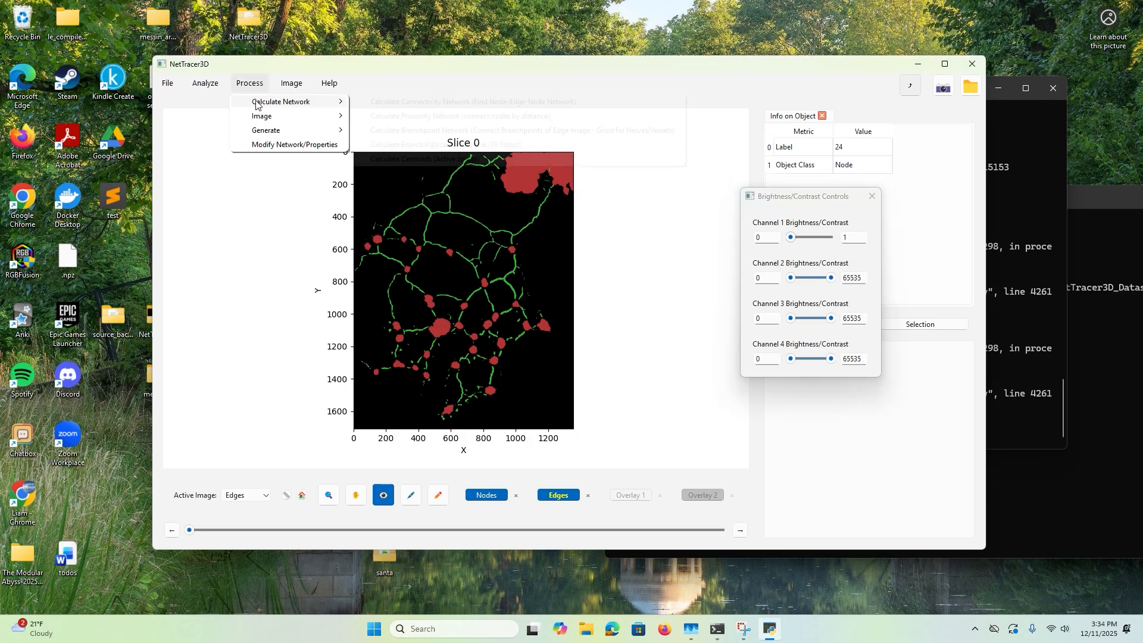
{"action": "mouse_move", "coordinate": [280, 102]}
{"action": "left_click", "coordinate": [416, 103]}
{"action": "left_click_drag", "start_coordinate": [522, 156], "coordinate": [706, 122]}
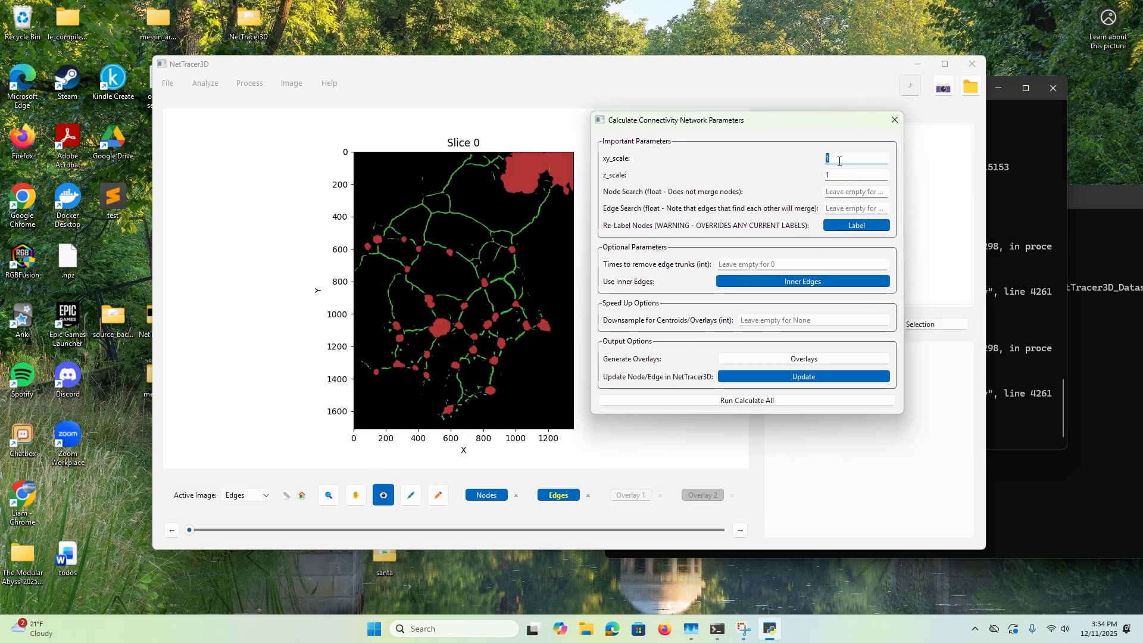
{"action": "key", "text": "Tab"}
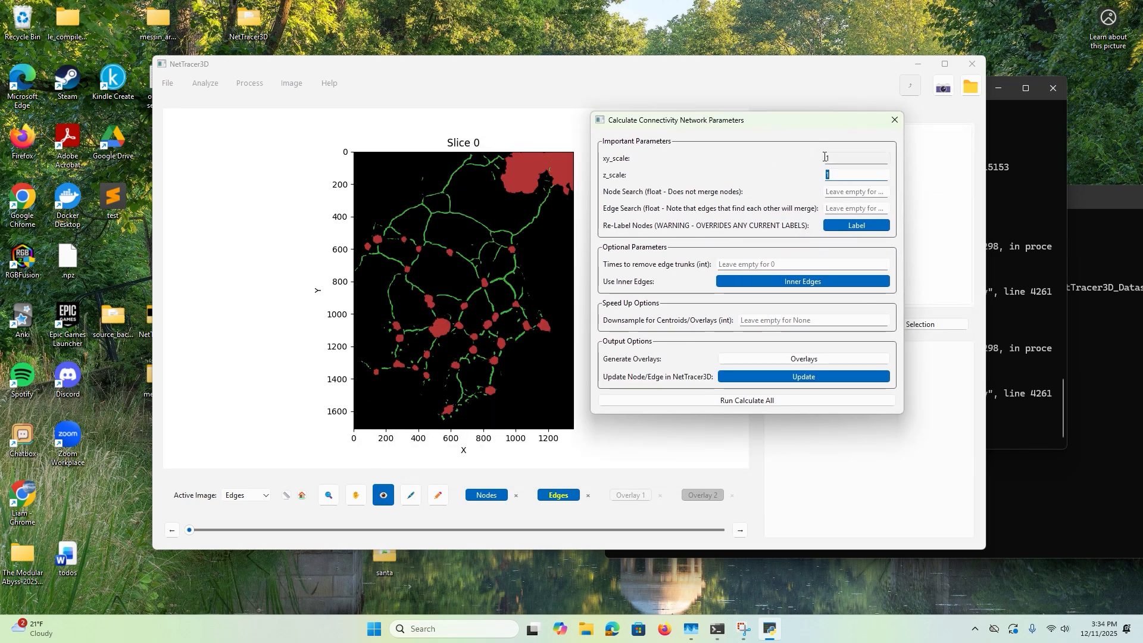
{"action": "left_click", "coordinate": [832, 156]}
{"action": "double_click", "coordinate": [832, 172]}
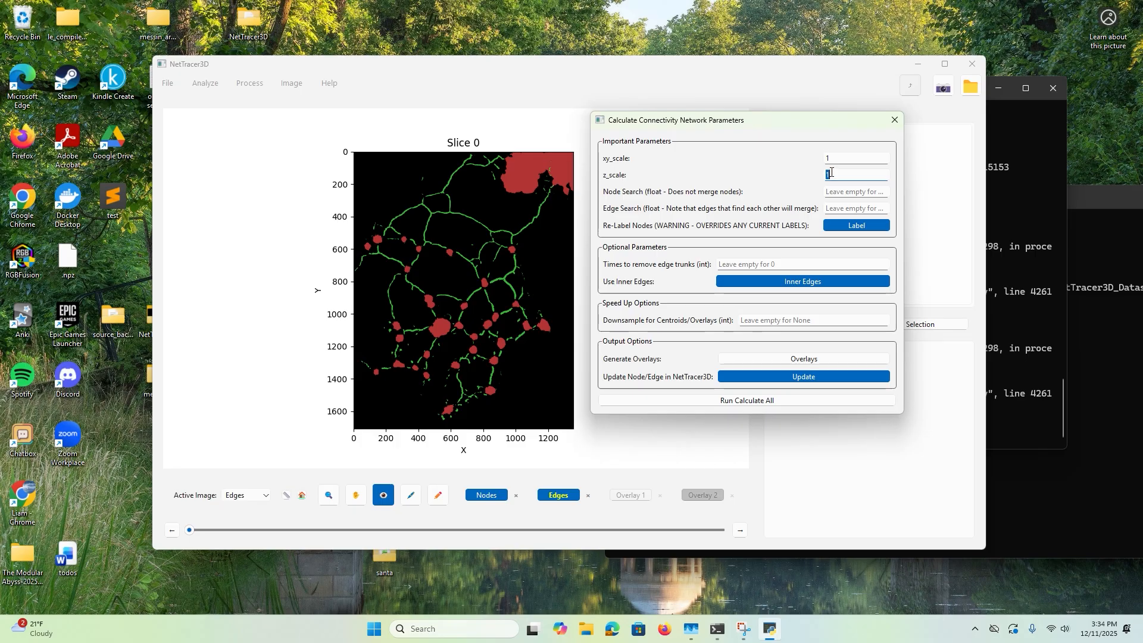
{"action": "left_click", "coordinate": [835, 191]}
{"action": "left_click_drag", "start_coordinate": [843, 176], "coordinate": [826, 176]}
{"action": "left_click_drag", "start_coordinate": [850, 159], "coordinate": [824, 160]}
{"action": "left_click", "coordinate": [830, 192]}
{"action": "type", "text": "30"}
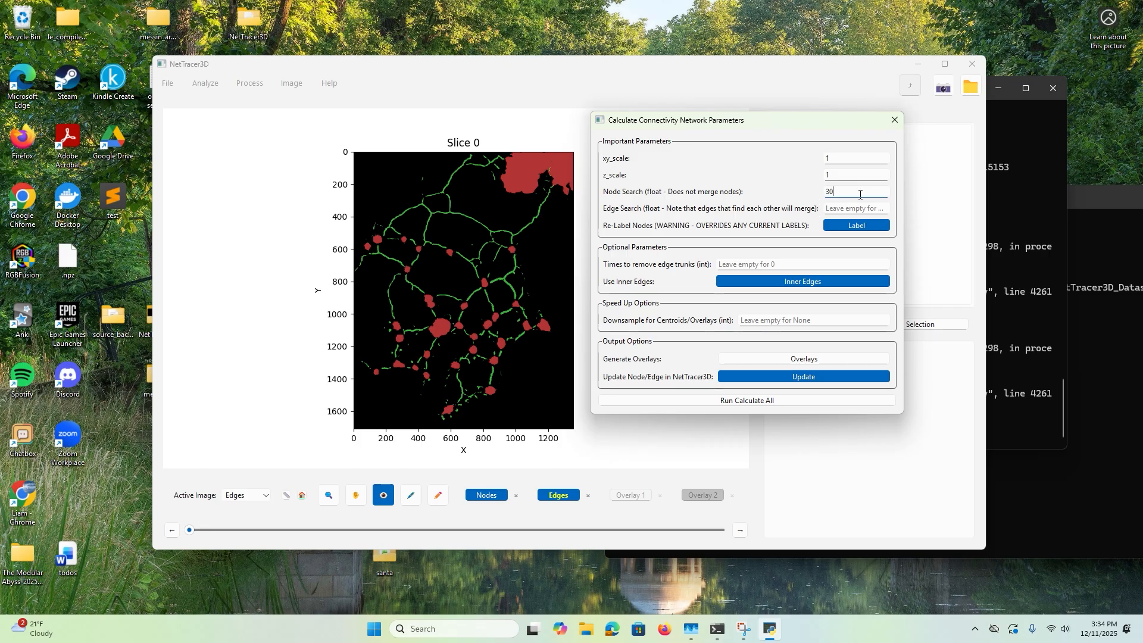
{"action": "left_click_drag", "start_coordinate": [862, 194], "coordinate": [807, 195]}
{"action": "left_click", "coordinate": [832, 206]}
{"action": "type", "text": "3"}
{"action": "left_click", "coordinate": [325, 501]}
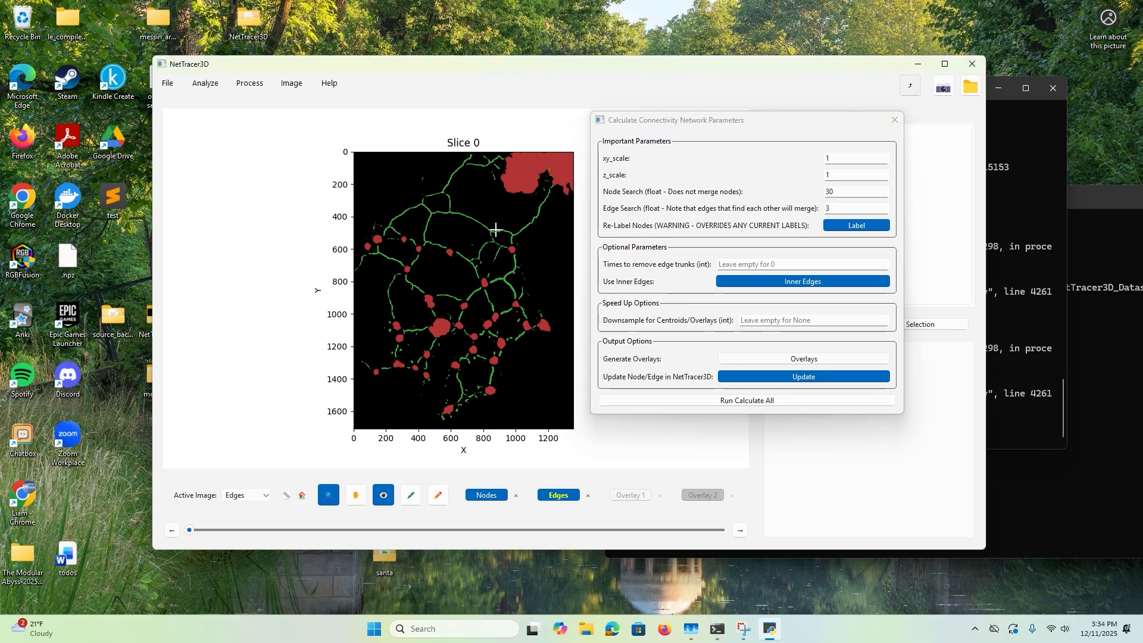
{"action": "left_click_drag", "start_coordinate": [438, 210], "coordinate": [520, 284]}
{"action": "left_click", "coordinate": [499, 296]}
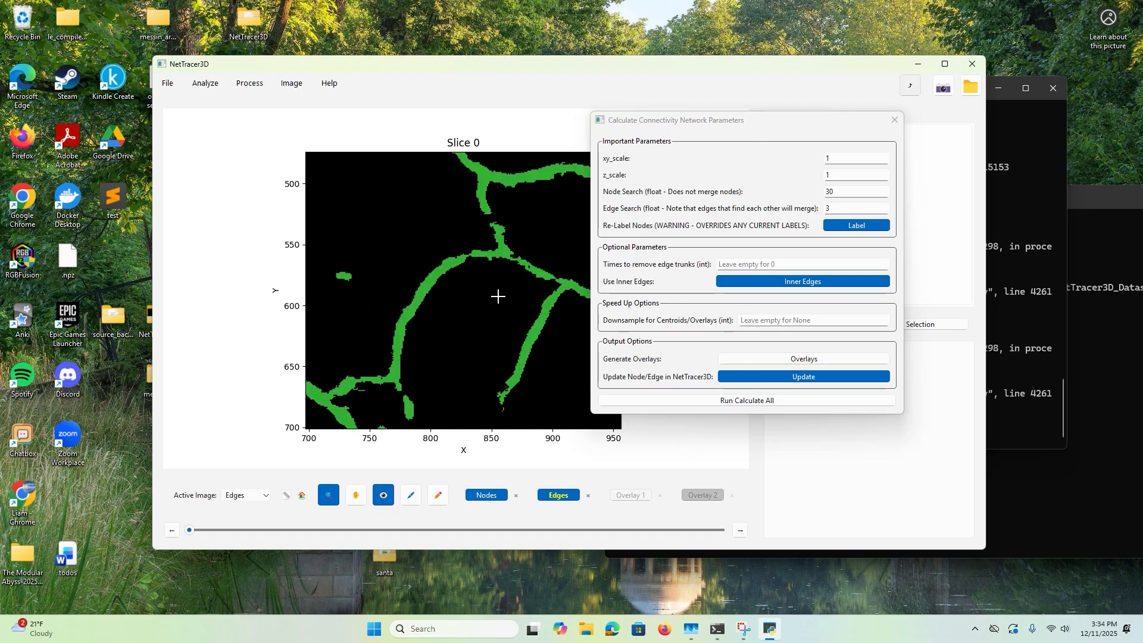
{"action": "right_click", "coordinate": [477, 241]}
{"action": "right_click", "coordinate": [477, 242]}
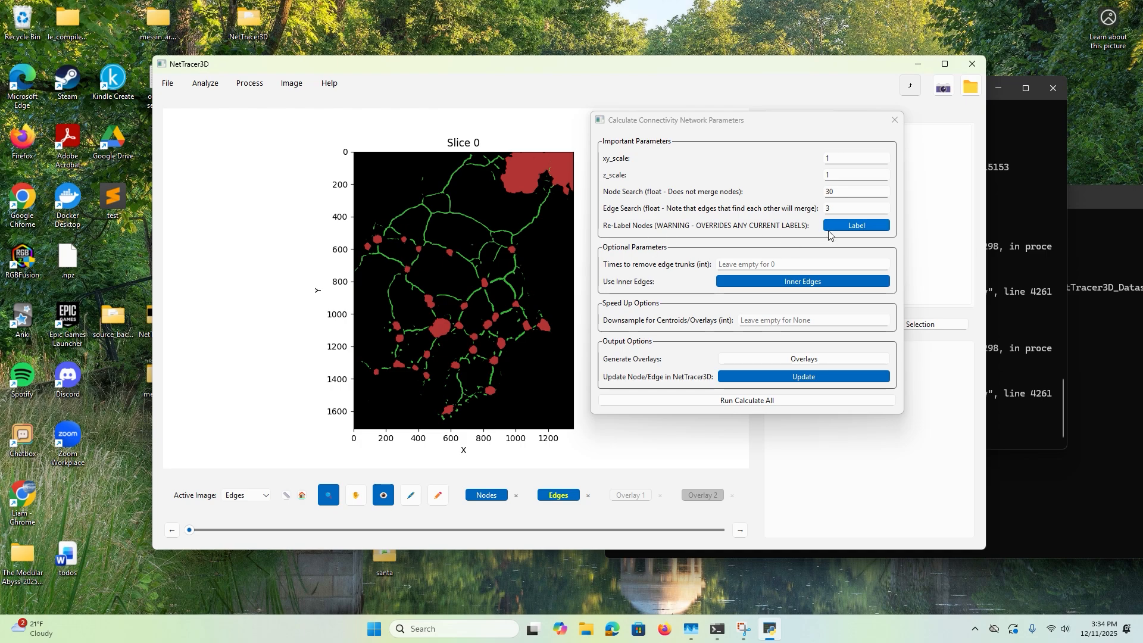
{"action": "left_click_drag", "start_coordinate": [733, 126], "coordinate": [744, 53]}
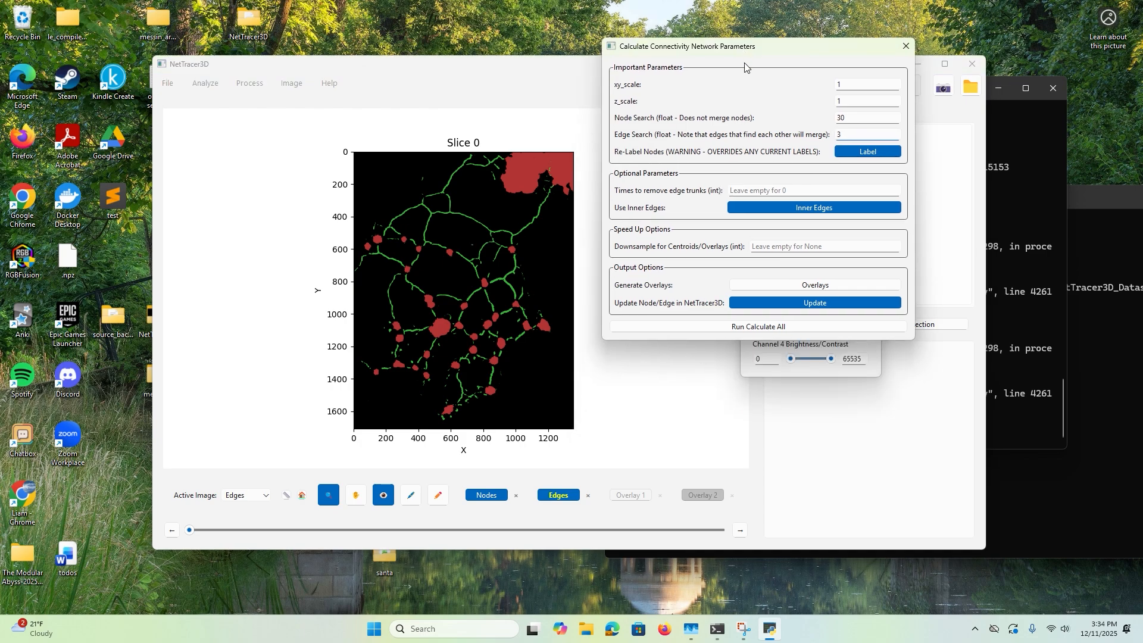
{"action": "left_click", "coordinate": [848, 155]}
{"action": "left_click", "coordinate": [848, 155]}
{"action": "left_click", "coordinate": [328, 494]}
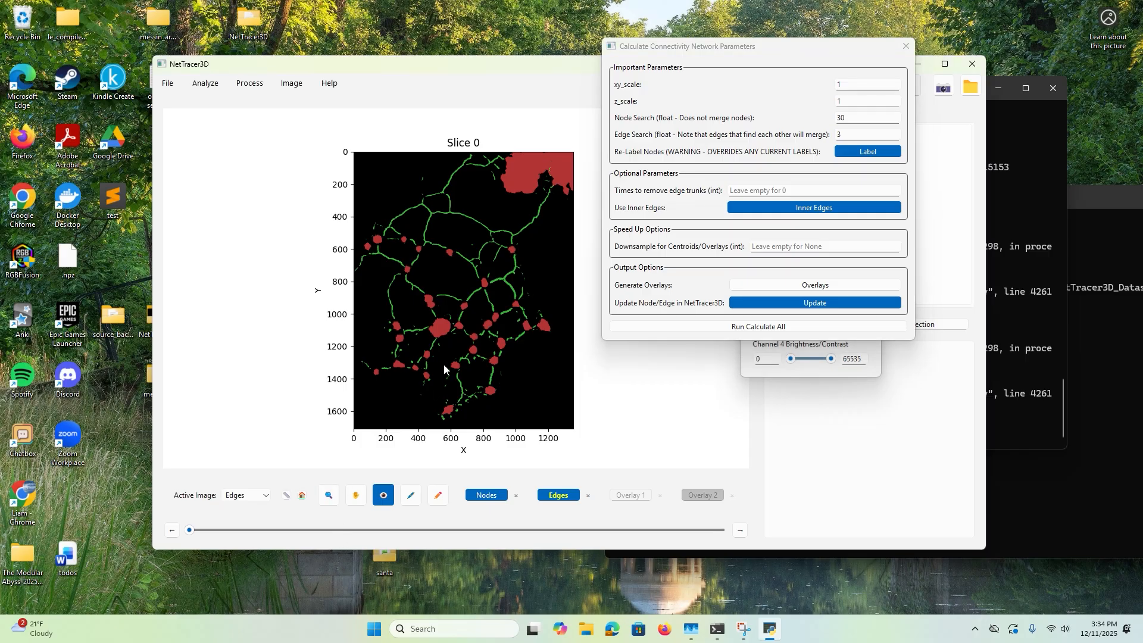
{"action": "left_click", "coordinate": [905, 46]}
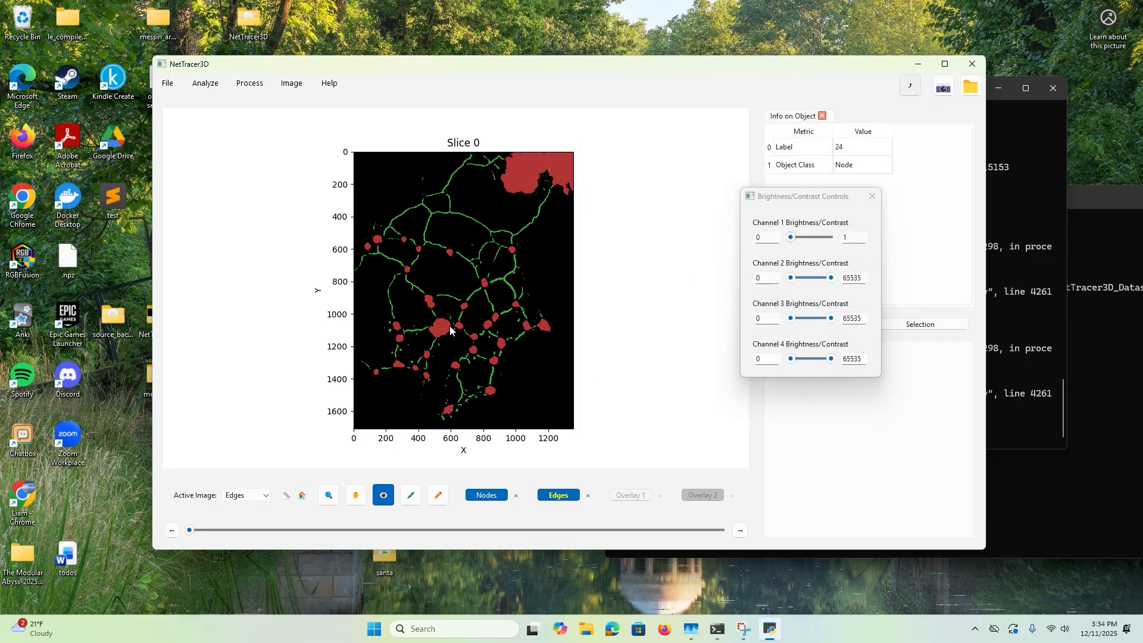
Make Nodes the active image and check the labels of the large upper node and a small node near the lower edge network's end.
{"action": "left_click", "coordinate": [246, 495]}
{"action": "left_click", "coordinate": [242, 512]}
{"action": "left_click", "coordinate": [839, 152]}
{"action": "left_click", "coordinate": [506, 182]}
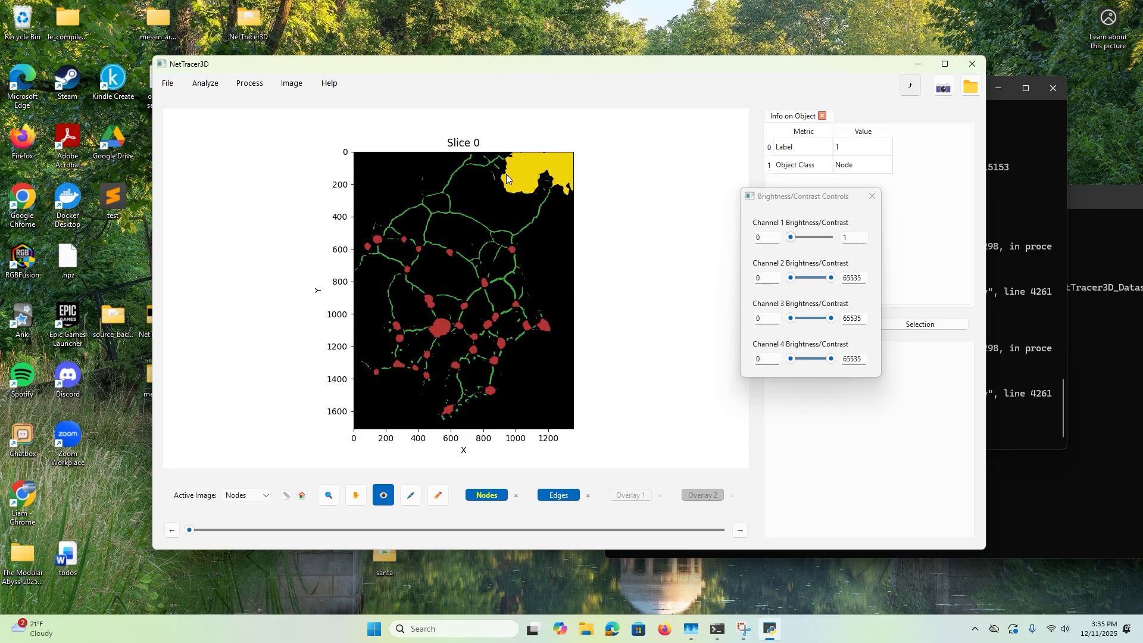
{"action": "left_click", "coordinate": [832, 162]}
{"action": "left_click", "coordinate": [532, 329]}
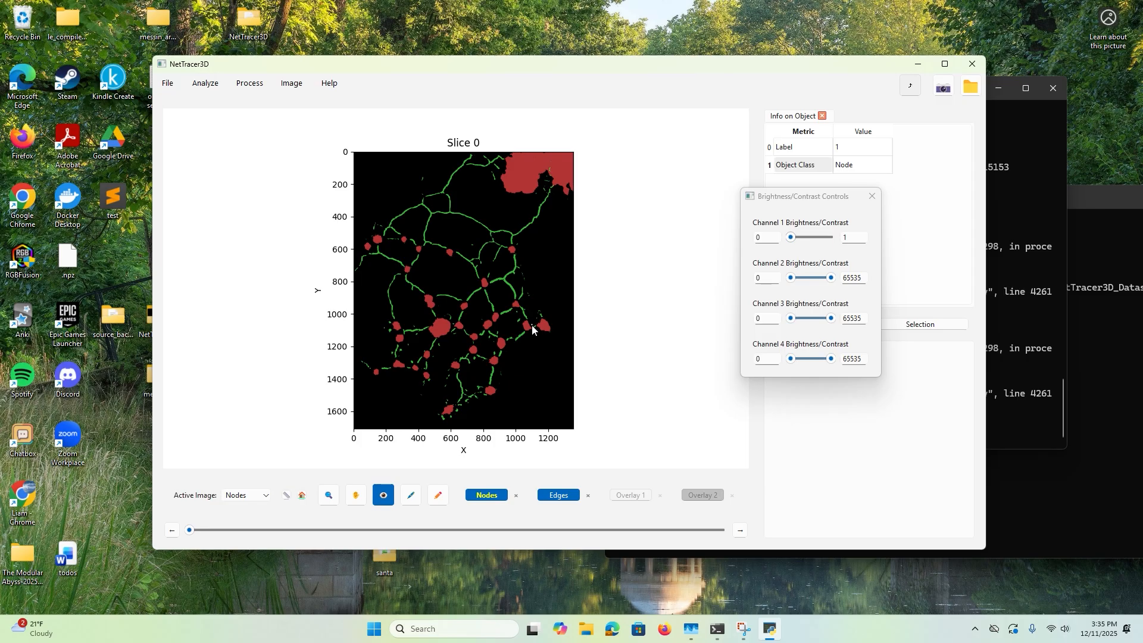
{"action": "left_click", "coordinate": [538, 325]}
Start the connectivity network calculation and switch off re-labelling of nodes.
{"action": "left_click", "coordinate": [305, 87]}
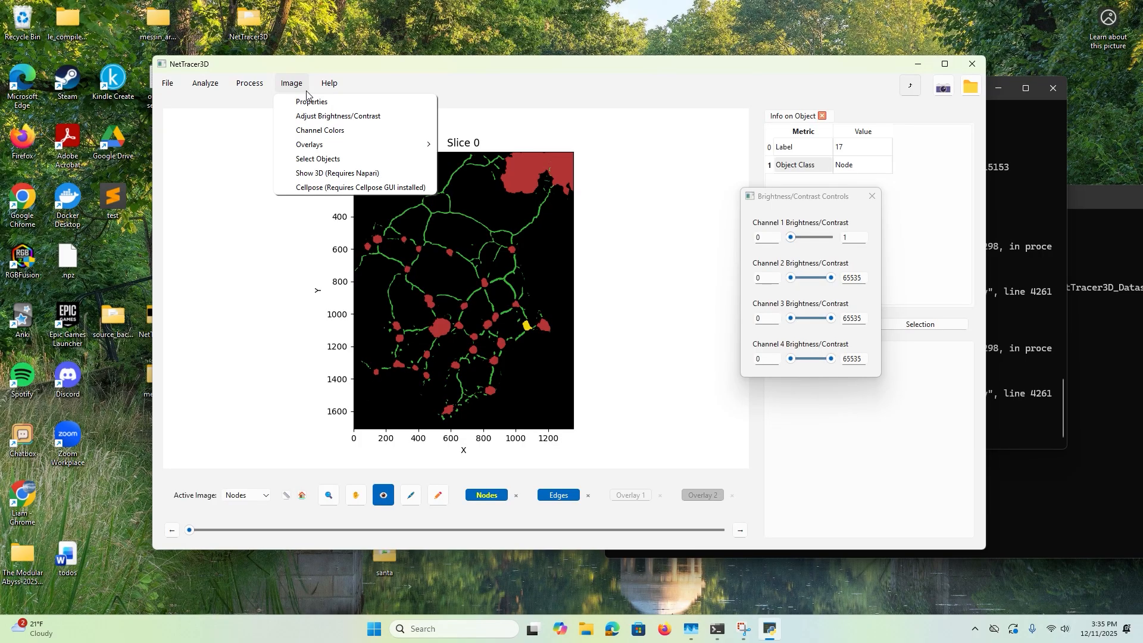
{"action": "mouse_move", "coordinate": [249, 84]}
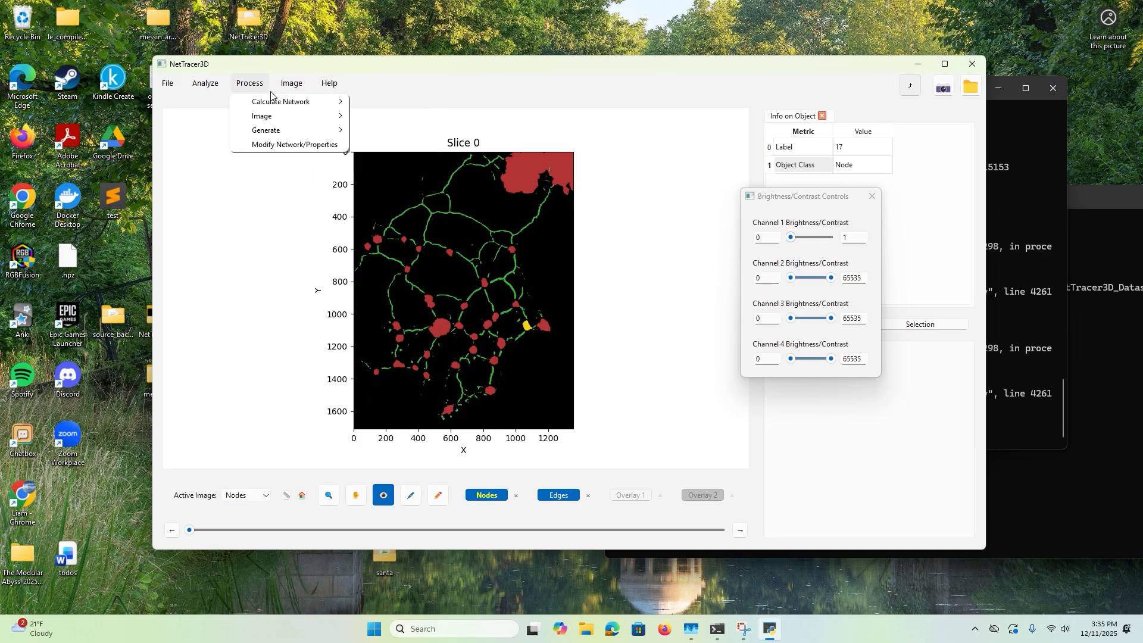
{"action": "mouse_move", "coordinate": [285, 102]}
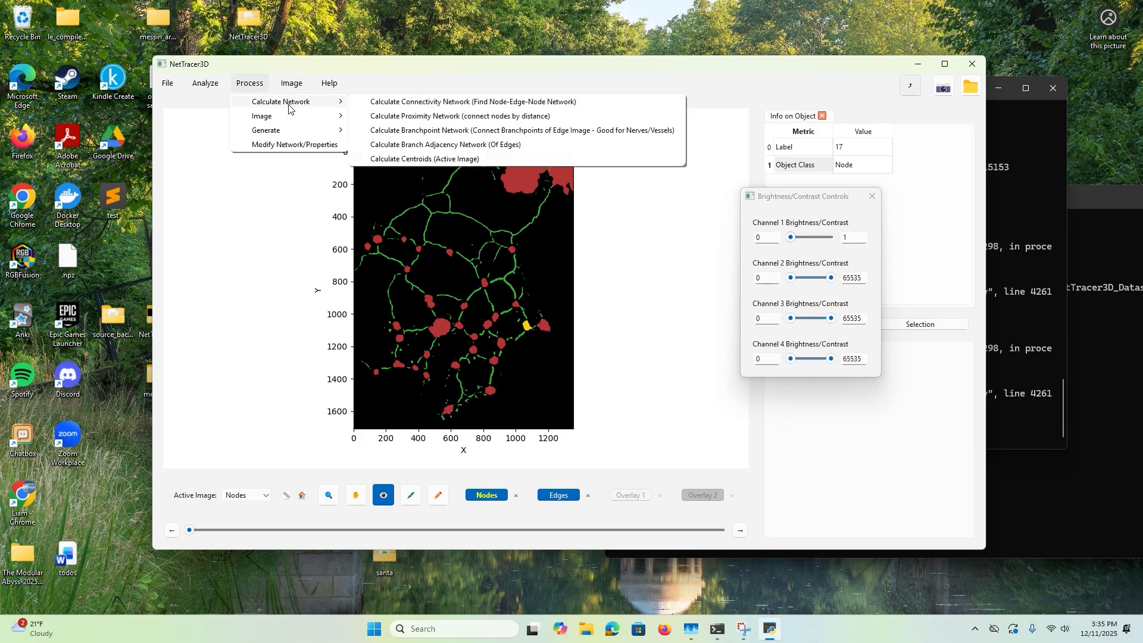
{"action": "left_click", "coordinate": [396, 103]}
{"action": "left_click_drag", "start_coordinate": [573, 153], "coordinate": [794, 87]}
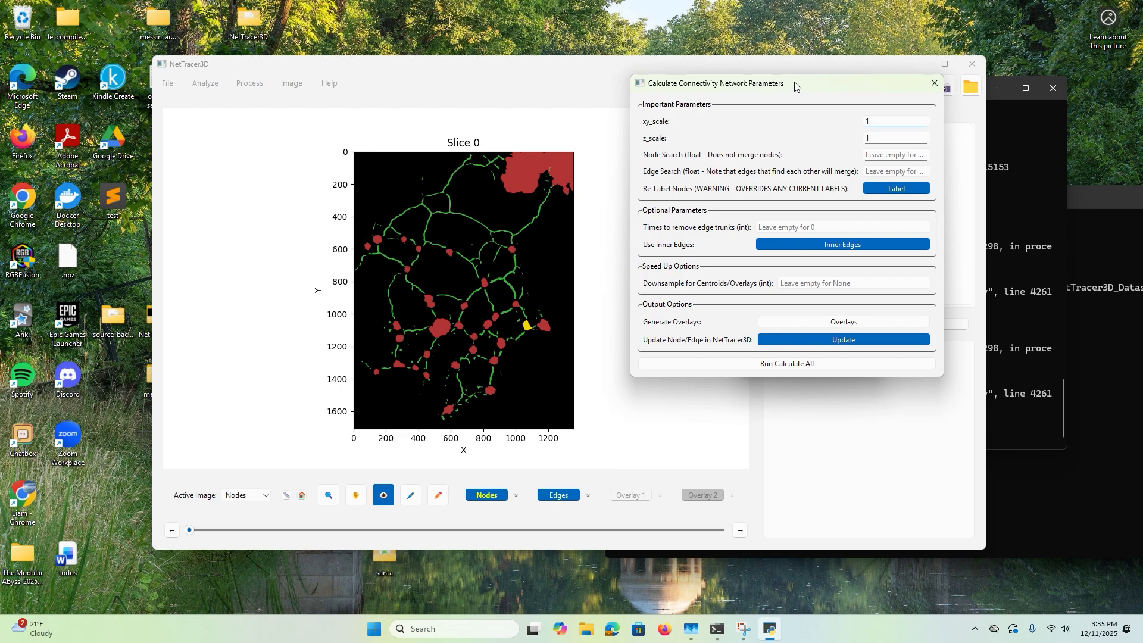
{"action": "left_click", "coordinate": [881, 190]}
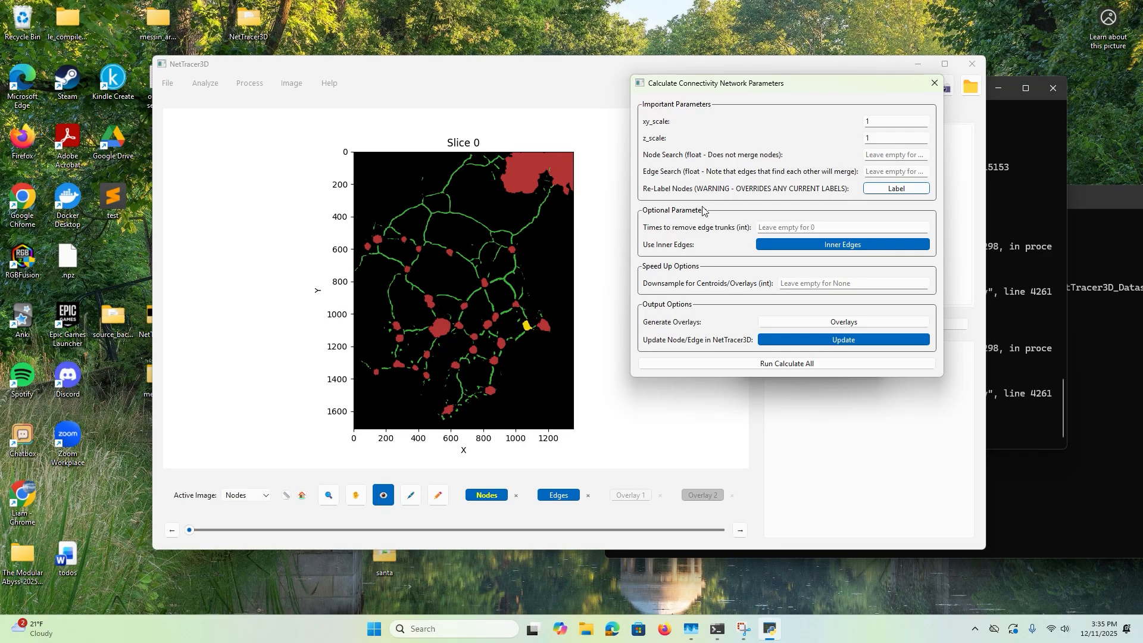
{"action": "left_click", "coordinate": [871, 188]}
{"action": "left_click", "coordinate": [885, 190]}
Set the number of times to remove edge trunks to 1.
{"action": "left_click", "coordinate": [807, 228]}
{"action": "type", "text": "1"}
{"action": "key", "text": "BackSpace"}
{"action": "type", "text": "2"}
{"action": "key", "text": "BackSpace"}
{"action": "type", "text": "1"}
{"action": "double_click", "coordinate": [760, 226]}
{"action": "type", "text": "0"}
{"action": "key", "text": "BackSpace"}
{"action": "type", "text": "1"}
Set the centroid and overlay downsample to 3, and enable overlay generation and node re-labelling.
{"action": "left_click", "coordinate": [795, 284]}
{"action": "type", "text": "3"}
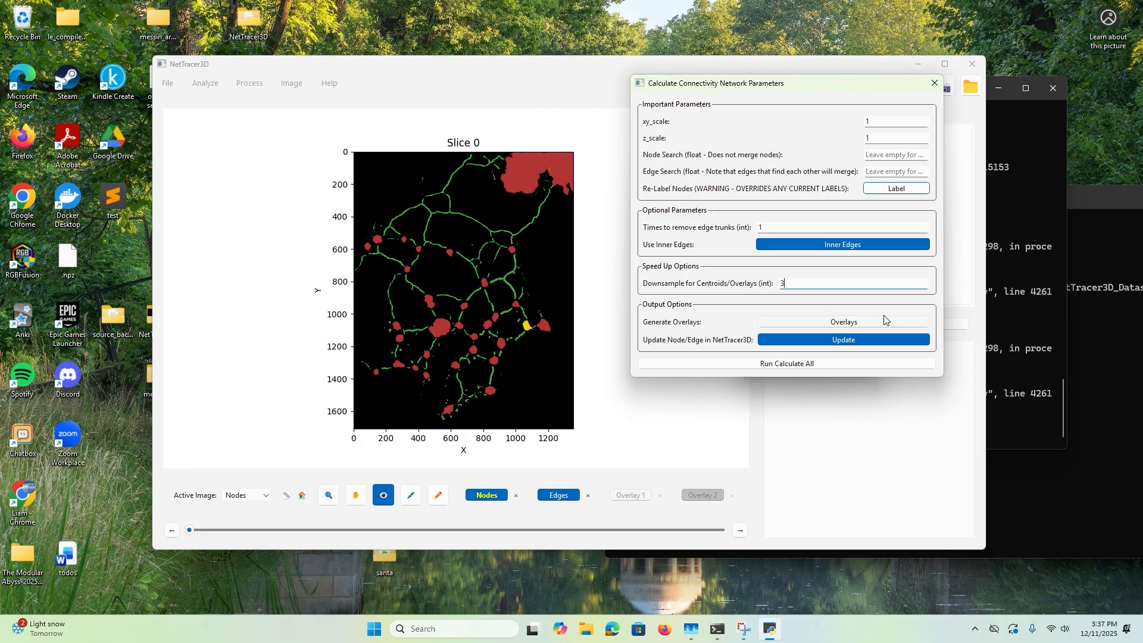
{"action": "left_click", "coordinate": [852, 323]}
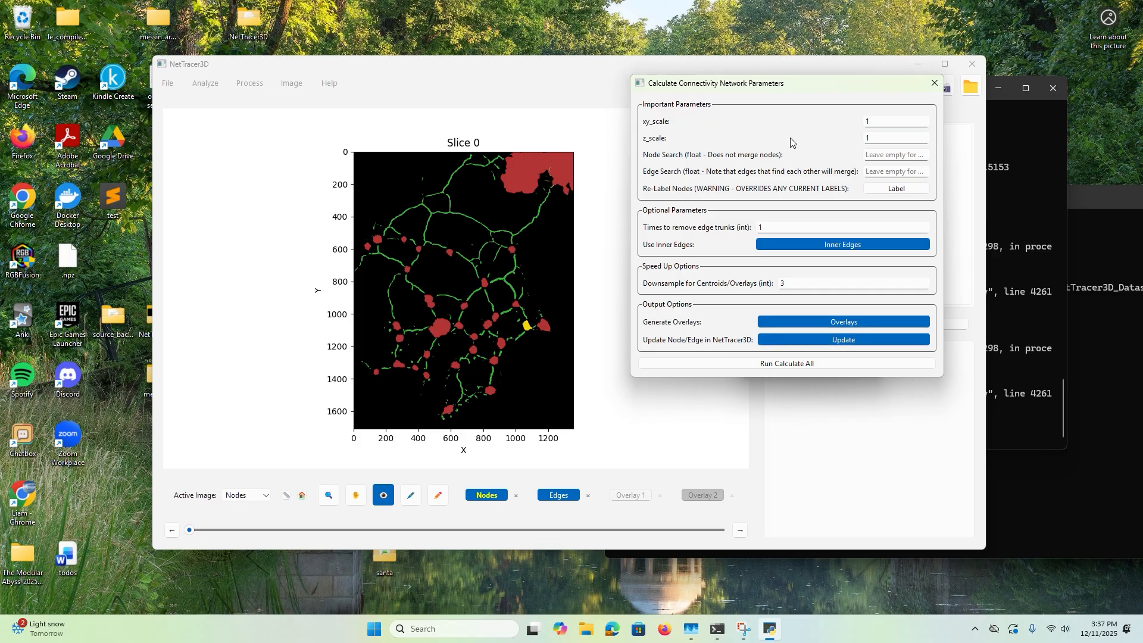
{"action": "left_click_drag", "start_coordinate": [790, 92], "coordinate": [718, 135]}
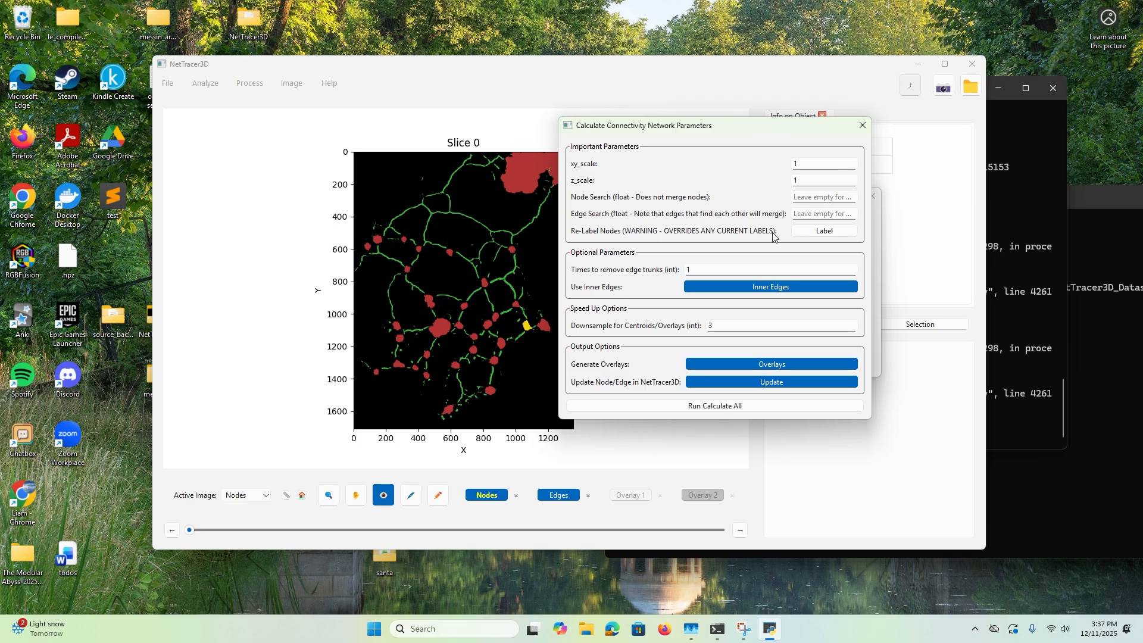
{"action": "left_click", "coordinate": [801, 233]}
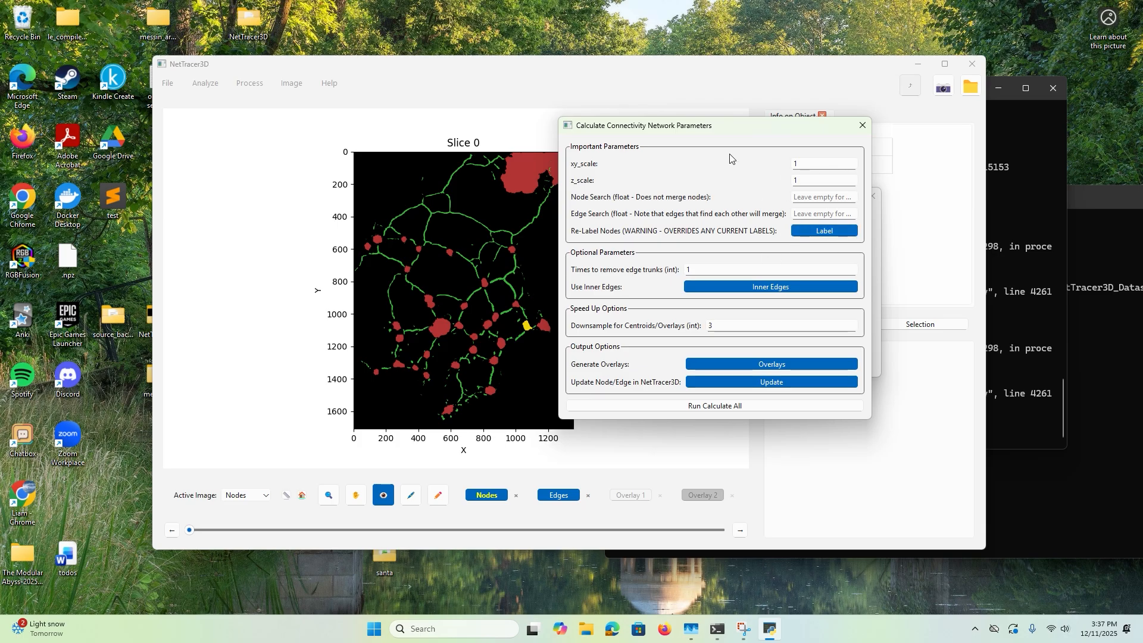
{"action": "left_click_drag", "start_coordinate": [705, 132], "coordinate": [748, 154]}
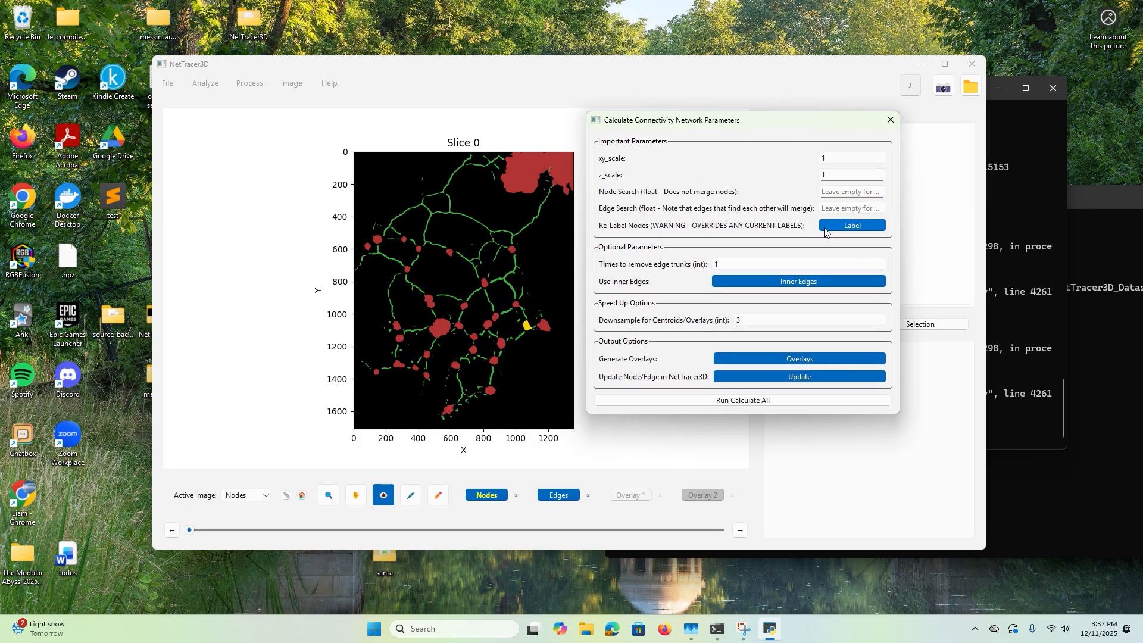
Set the node search to 30 and the edge search to 3, and run the connectivity network calculation.
{"action": "left_click", "coordinate": [825, 197]}
{"action": "type", "text": "30"}
{"action": "left_click", "coordinate": [828, 208]}
{"action": "type", "text": "3"}
{"action": "left_click_drag", "start_coordinate": [776, 125], "coordinate": [832, 103]}
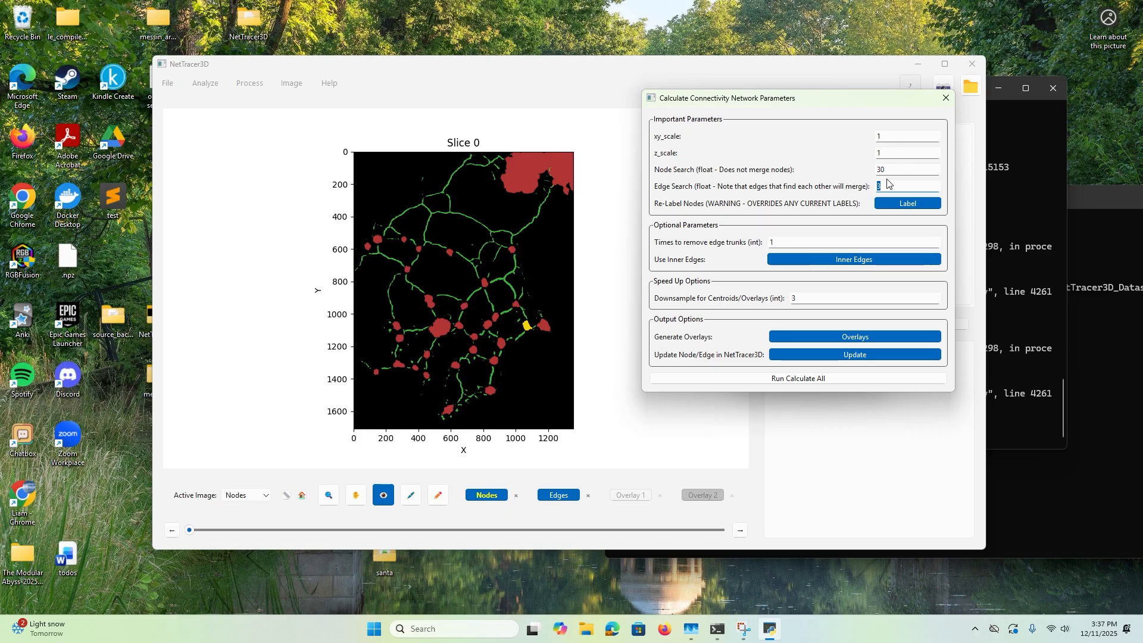
{"action": "double_click", "coordinate": [869, 170]}
{"action": "left_click", "coordinate": [917, 188]}
{"action": "double_click", "coordinate": [917, 189]}
{"action": "left_click", "coordinate": [806, 381]}
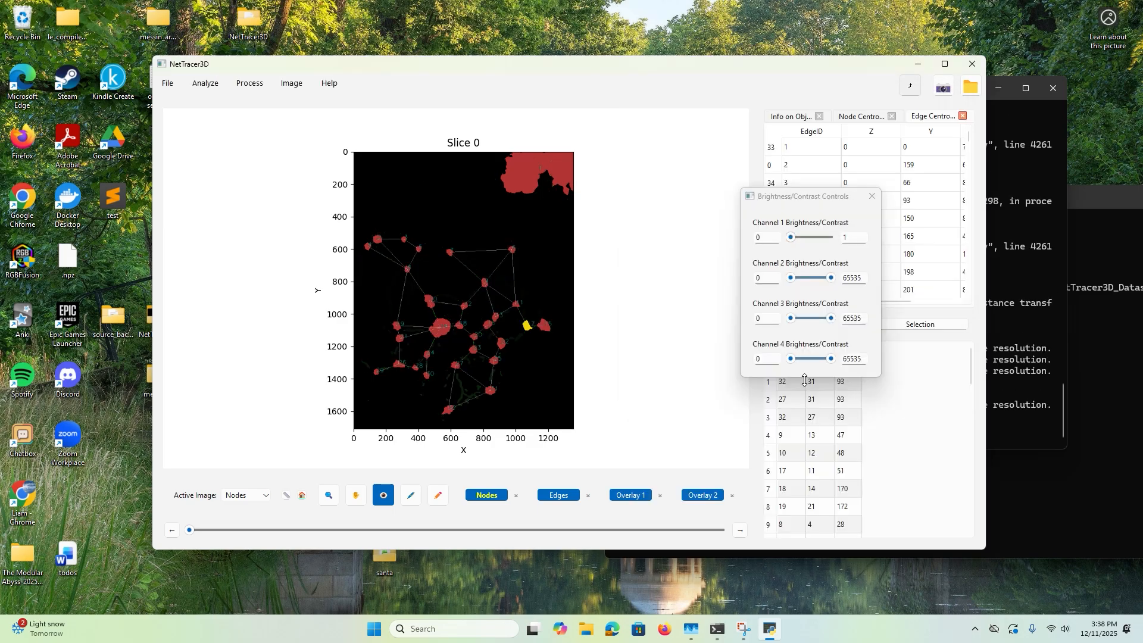
Lower the Channel 2 brightness/contrast maximum to 1 to brighten the labelled edges.
{"action": "left_click", "coordinate": [292, 82]}
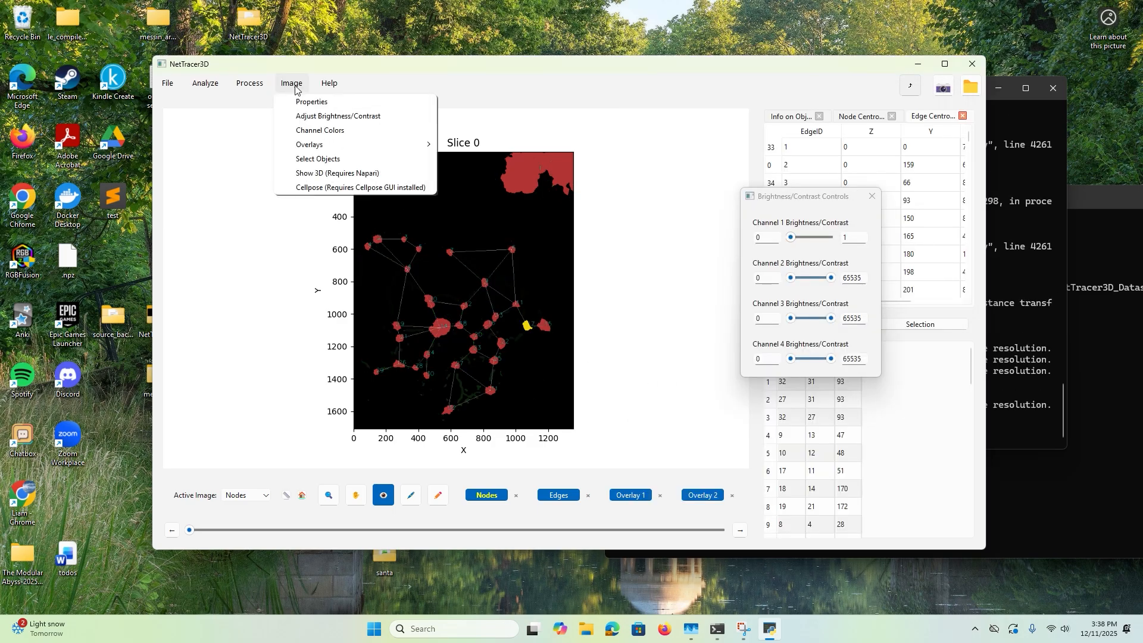
{"action": "mouse_move", "coordinate": [330, 82]}
{"action": "left_click", "coordinate": [831, 278]}
{"action": "left_click_drag", "start_coordinate": [832, 277], "coordinate": [754, 278]}
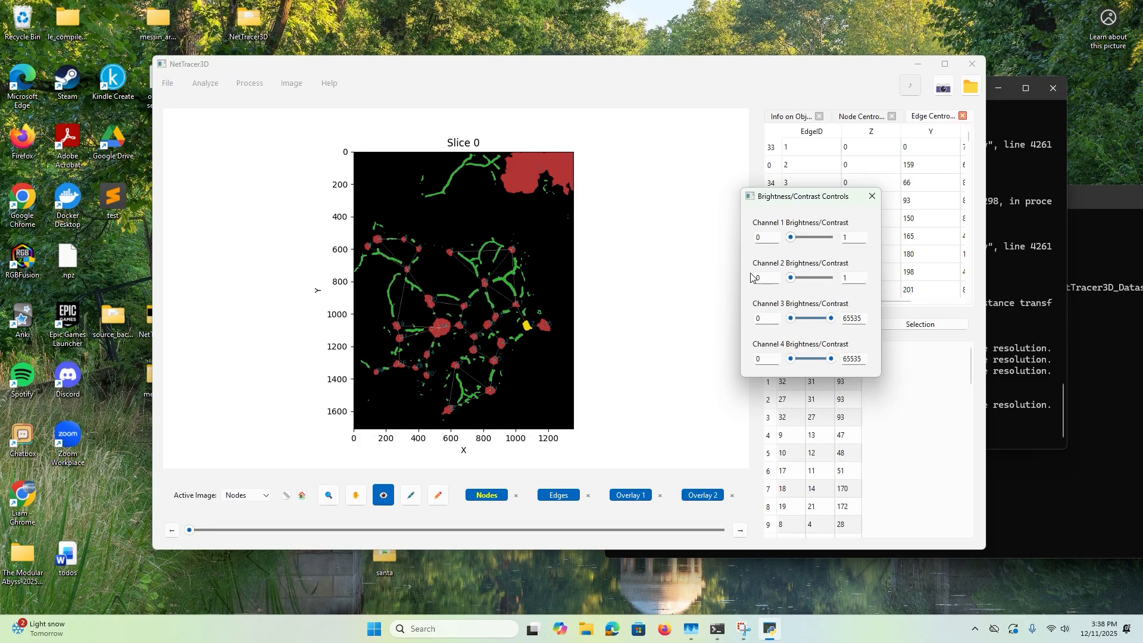
{"action": "left_click", "coordinate": [505, 280]}
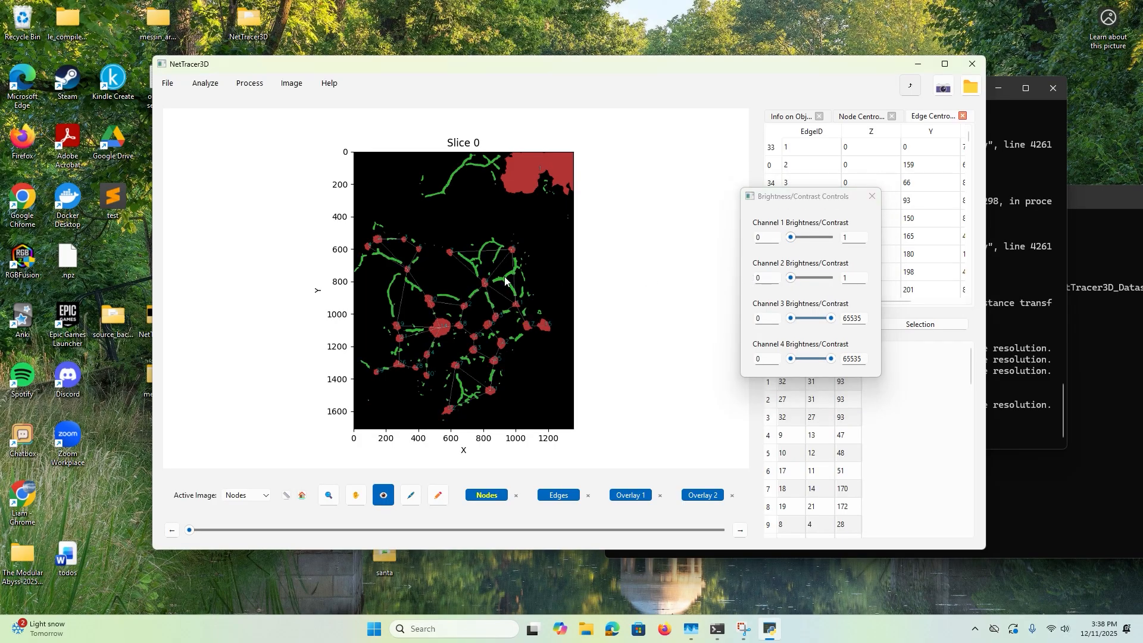
Make Edges the active image, inspect individual edges and a large group of them, and clear the selection.
{"action": "left_click", "coordinate": [244, 495]}
{"action": "left_click", "coordinate": [236, 518]}
{"action": "left_click", "coordinate": [510, 281]}
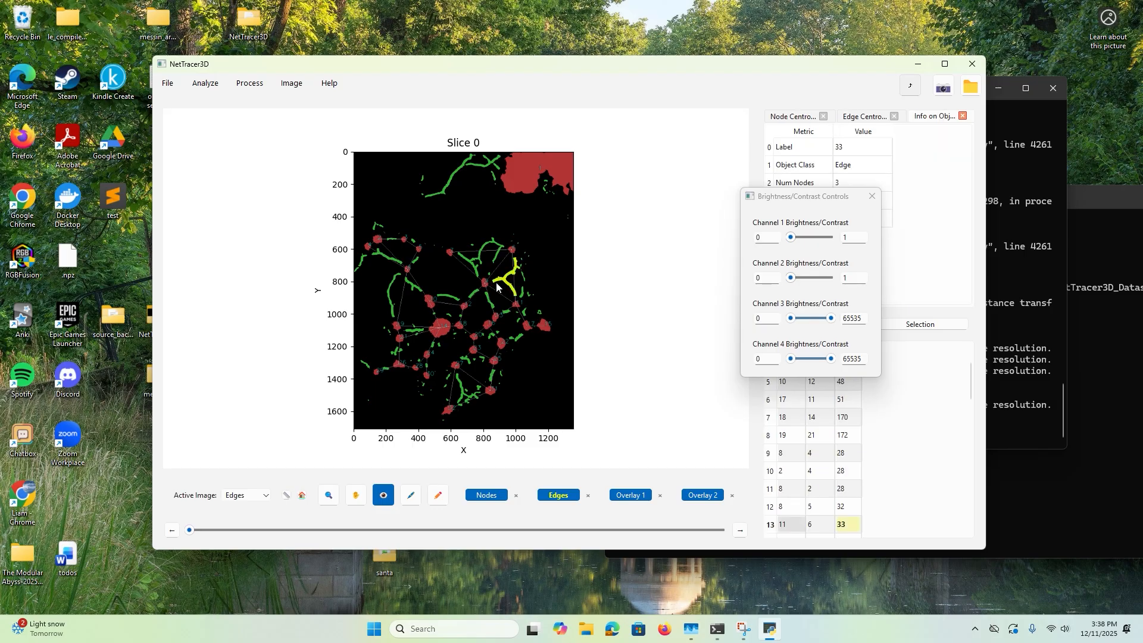
{"action": "left_click", "coordinate": [485, 253]}
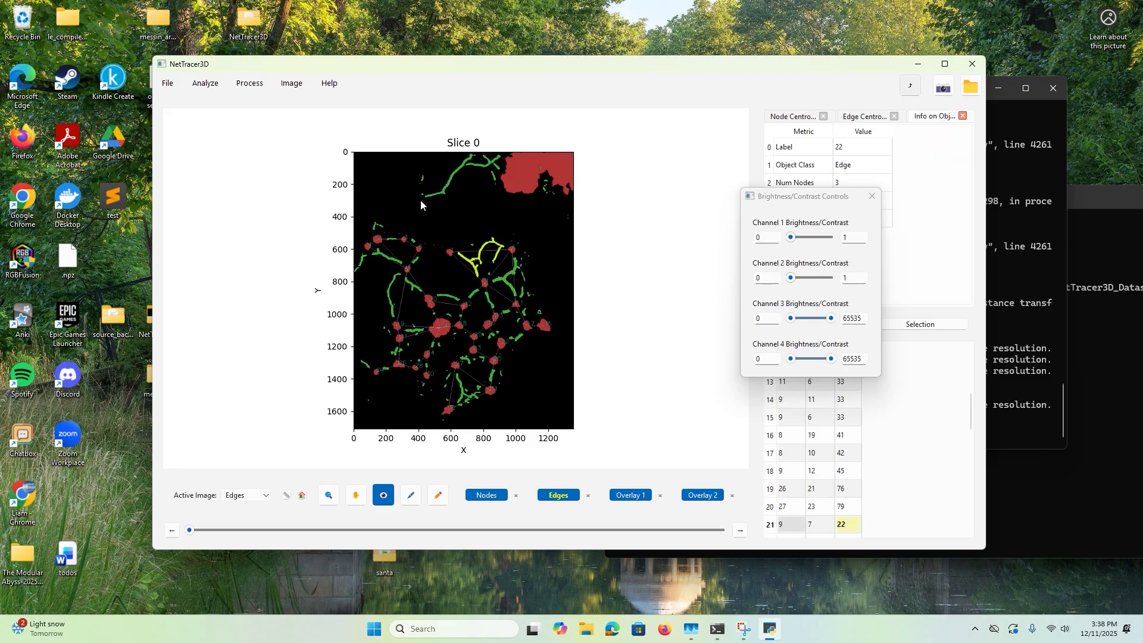
{"action": "left_click", "coordinate": [476, 206]}
{"action": "left_click_drag", "start_coordinate": [368, 219], "coordinate": [527, 384]}
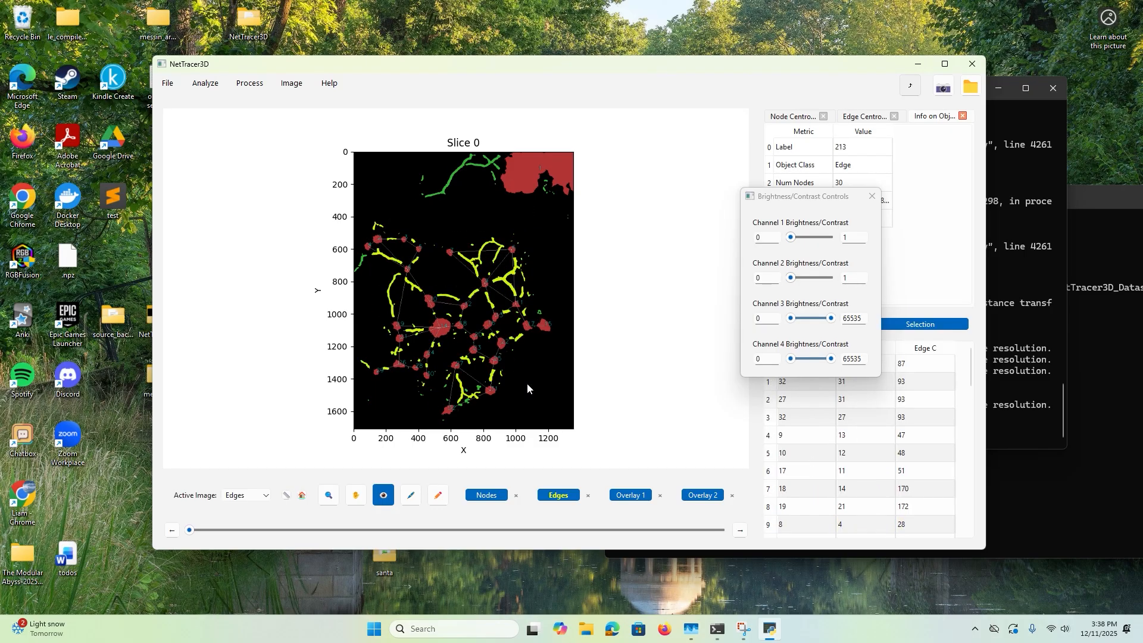
{"action": "left_click", "coordinate": [387, 397]}
{"action": "left_click", "coordinate": [328, 494]}
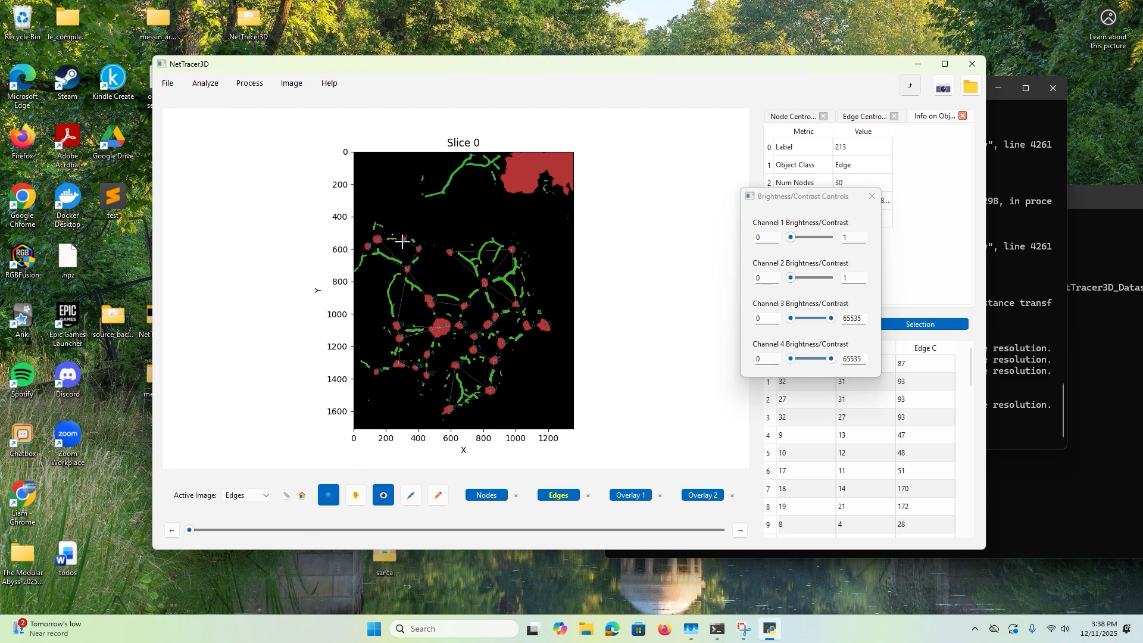
Select the edge linking nodes 19, 21 and 14, and examine its object info and its rows in the network table.
{"action": "left_click_drag", "start_coordinate": [394, 235], "coordinate": [529, 362]}
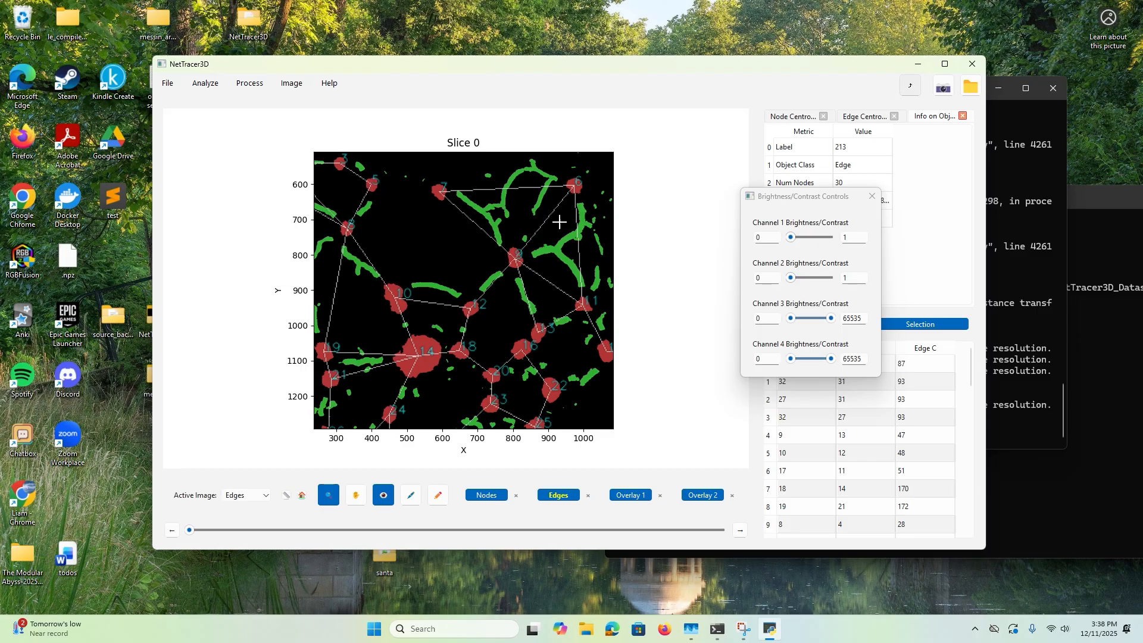
{"action": "left_click", "coordinate": [334, 496]}
{"action": "left_click", "coordinate": [369, 362]}
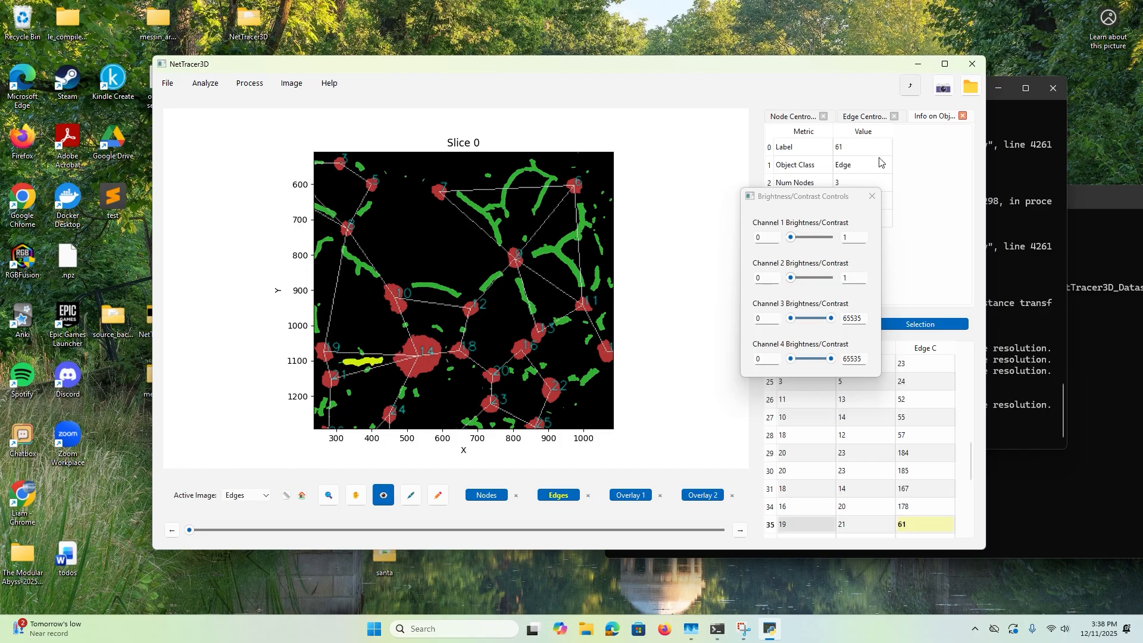
{"action": "left_click_drag", "start_coordinate": [866, 195], "coordinate": [738, 174]}
{"action": "scroll", "coordinate": [903, 453], "scroll_direction": "down", "scroll_amount": 4}
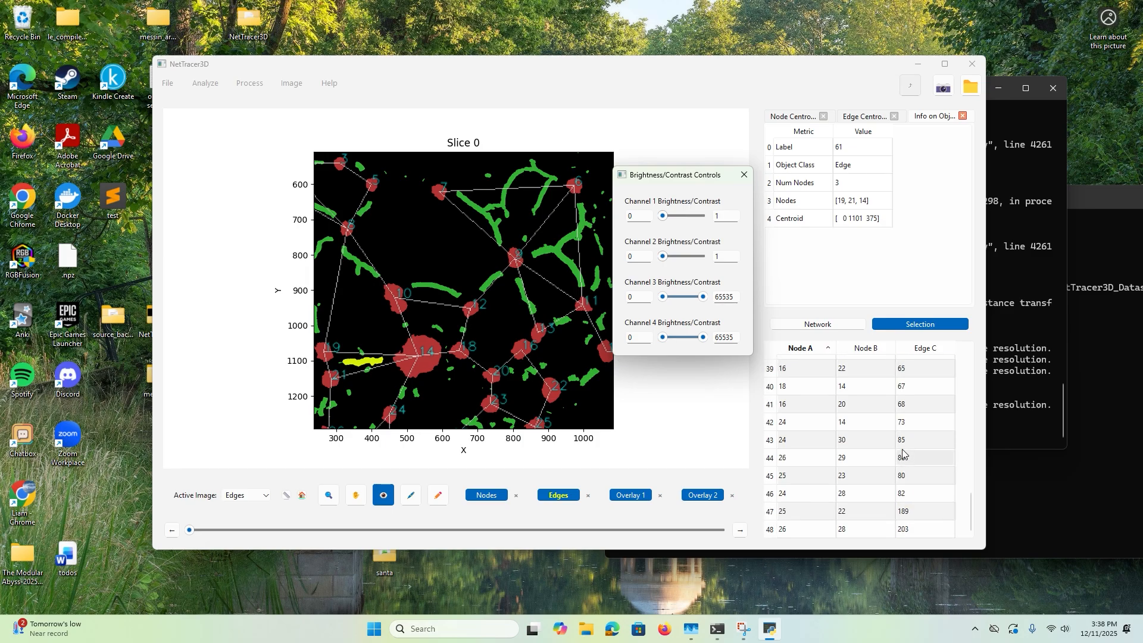
{"action": "scroll", "coordinate": [901, 450], "scroll_direction": "up", "scroll_amount": 6}
{"action": "scroll", "coordinate": [887, 398], "scroll_direction": "down", "scroll_amount": 4}
{"action": "left_click", "coordinate": [350, 362]}
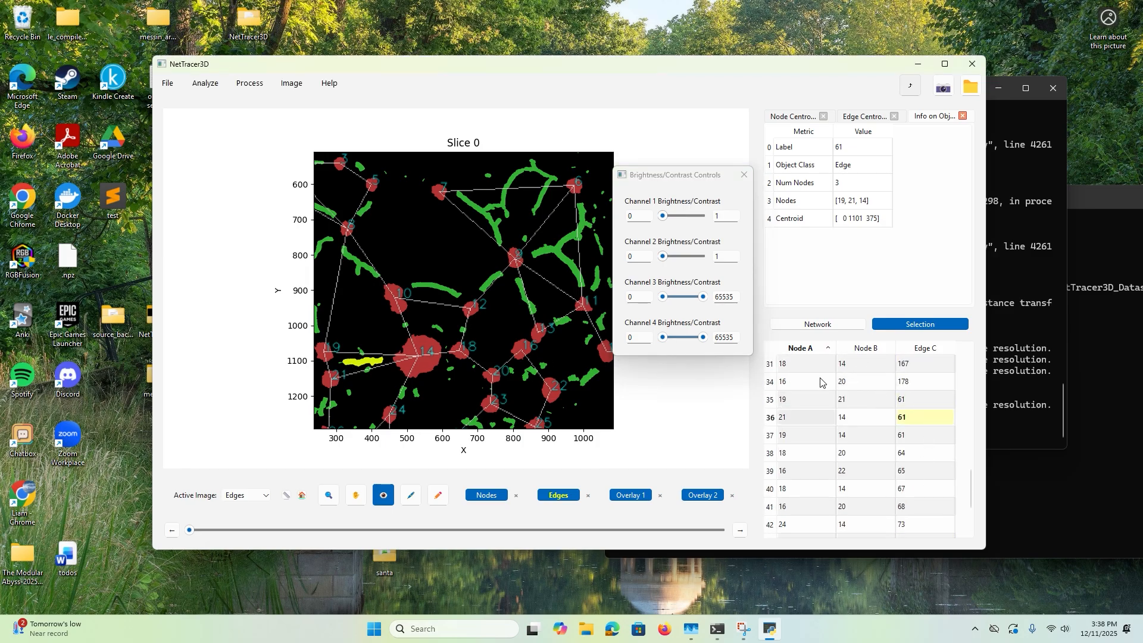
{"action": "left_click_drag", "start_coordinate": [820, 379], "coordinate": [913, 524]}
{"action": "left_click", "coordinate": [914, 493]}
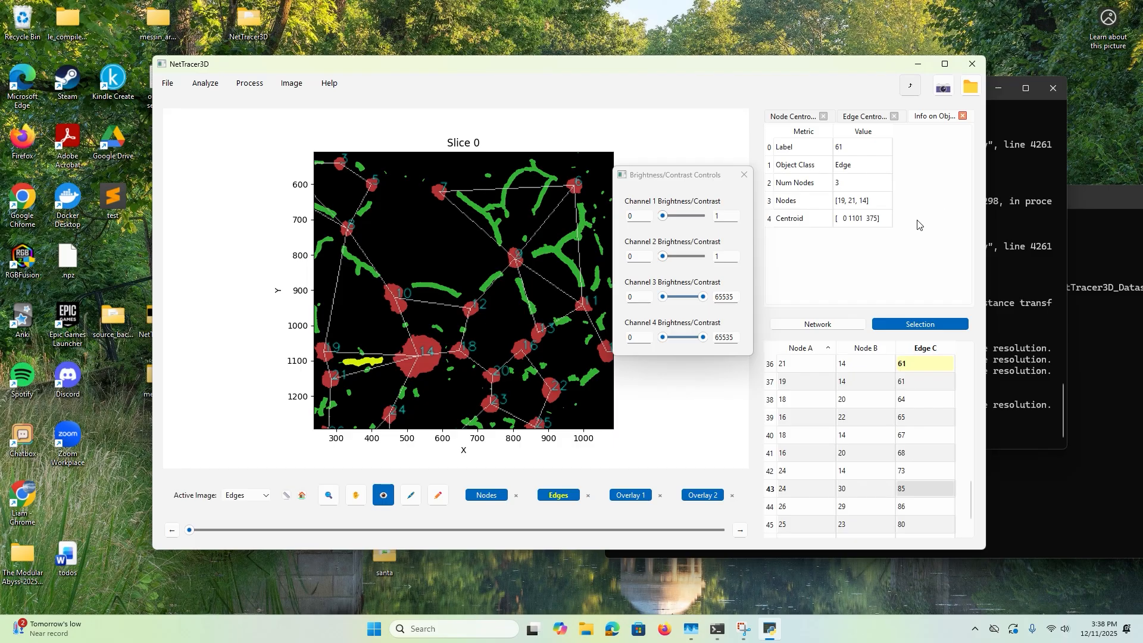
{"action": "left_click", "coordinate": [822, 170]}
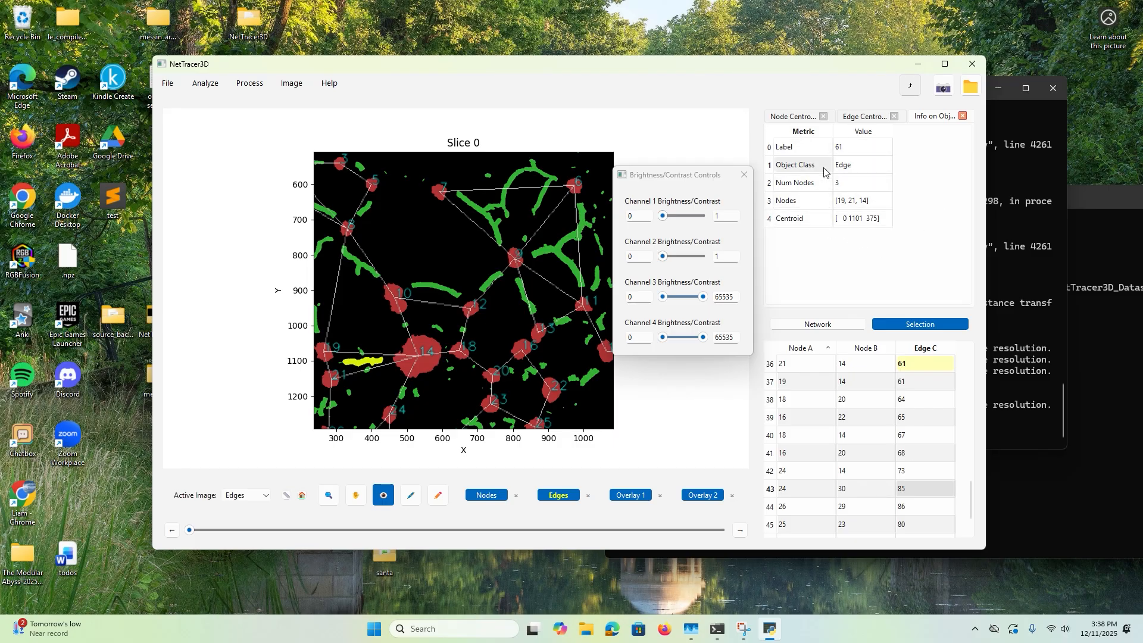
{"action": "left_click_drag", "start_coordinate": [825, 173], "coordinate": [841, 183]}
Clear the edge selection, make Nodes the active image, and highlight node 14 together with its neighboring nodes and edges.
{"action": "left_click", "coordinate": [422, 366]}
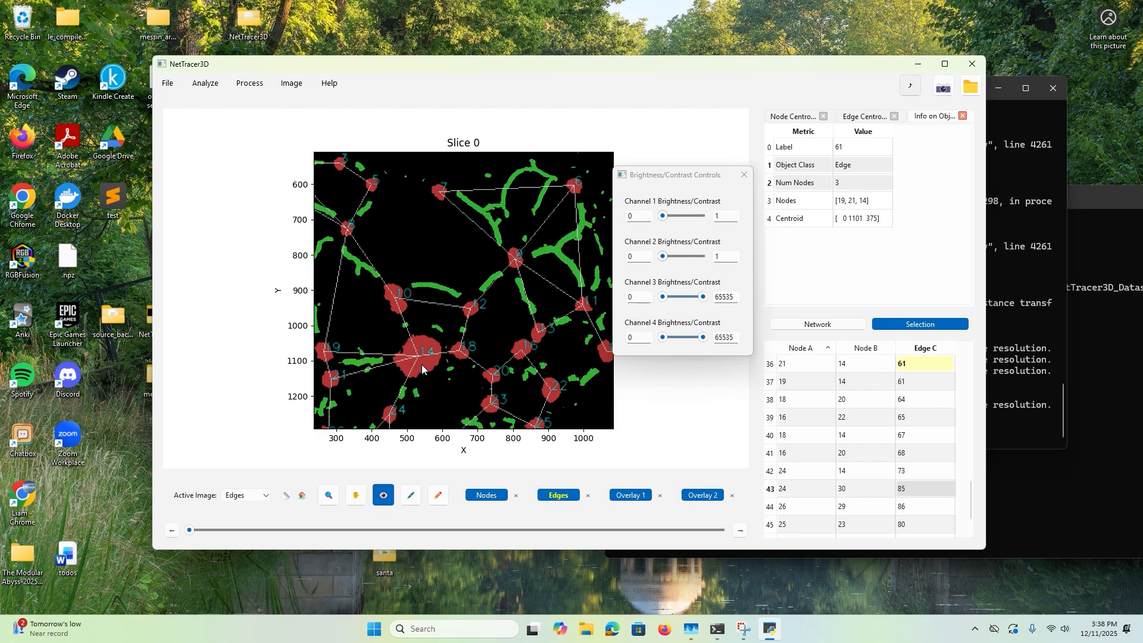
{"action": "left_click", "coordinate": [245, 495]}
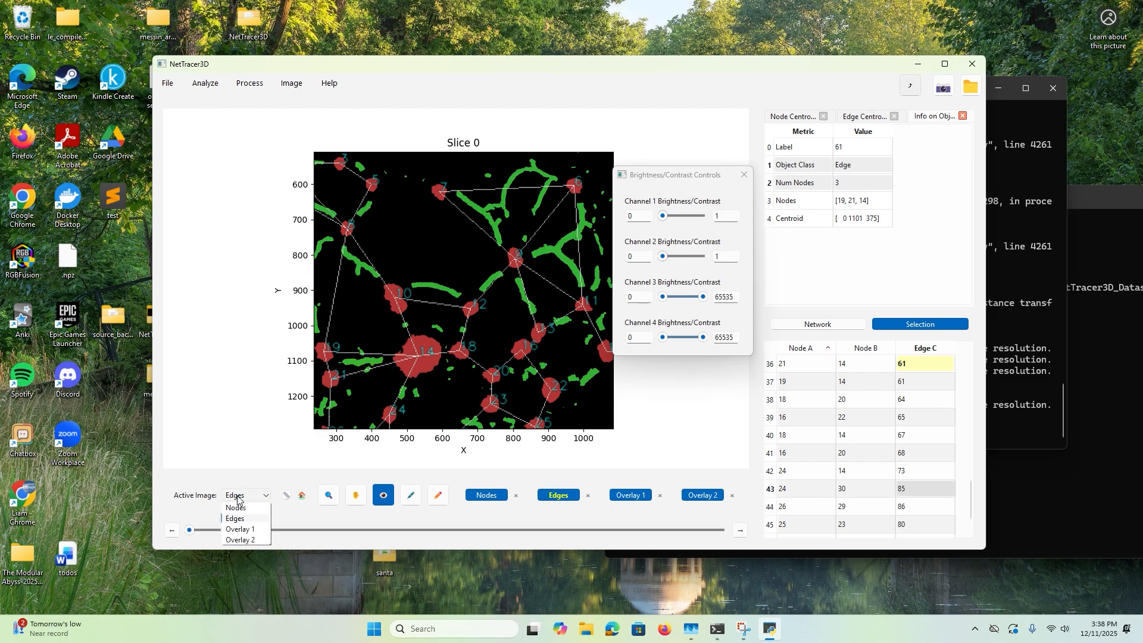
{"action": "left_click", "coordinate": [235, 507]}
{"action": "left_click", "coordinate": [426, 368]}
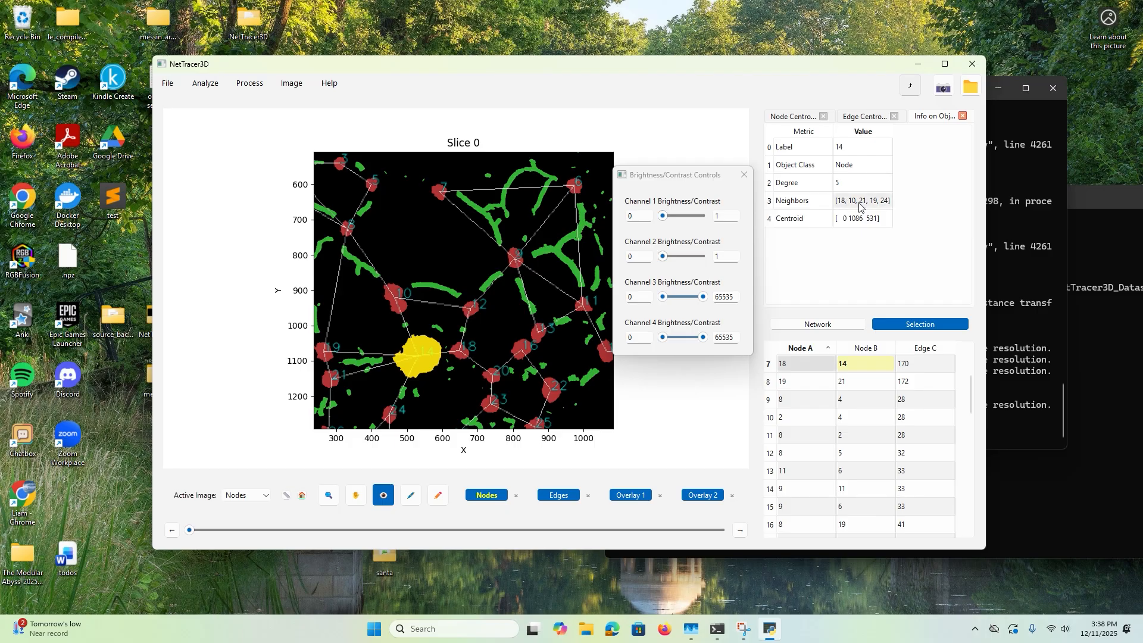
{"action": "right_click", "coordinate": [420, 340]}
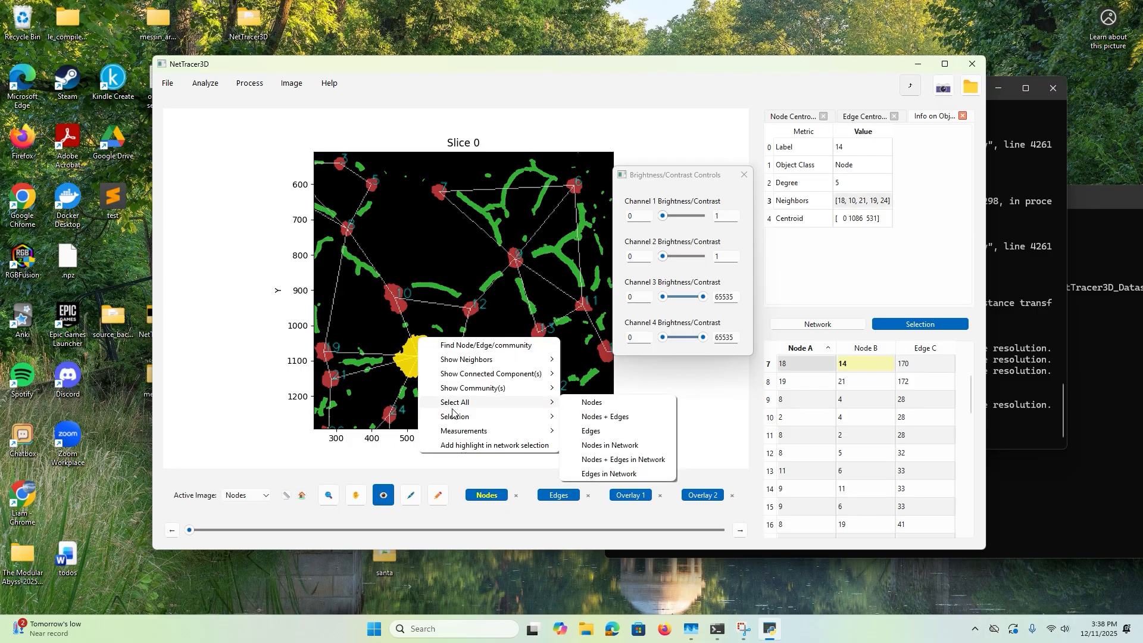
{"action": "mouse_move", "coordinate": [483, 416]}
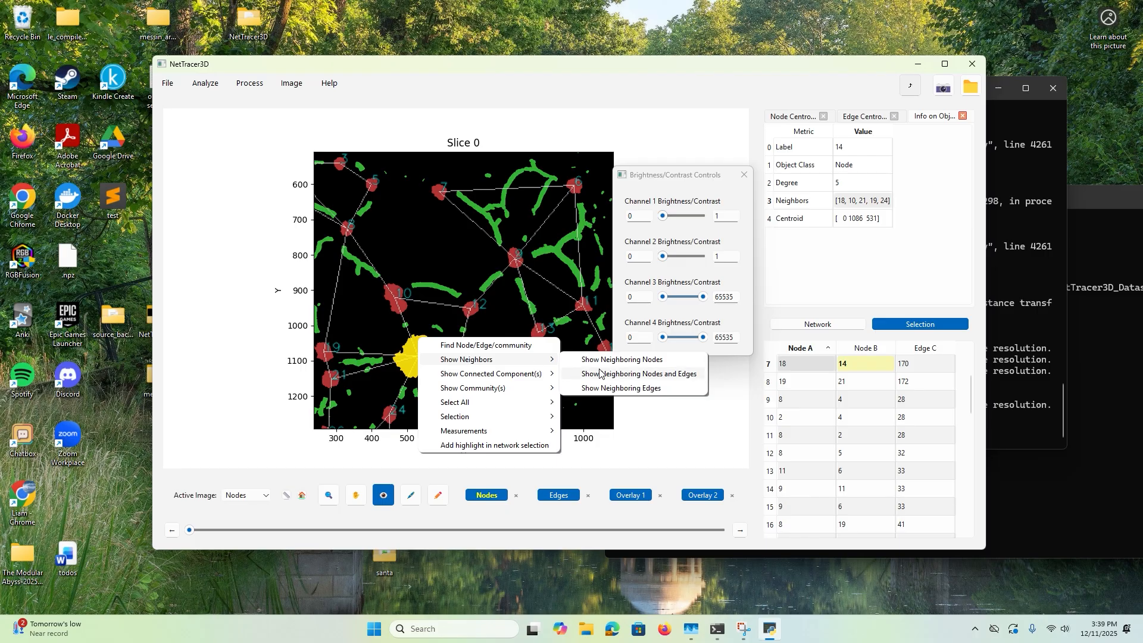
{"action": "left_click", "coordinate": [604, 374]}
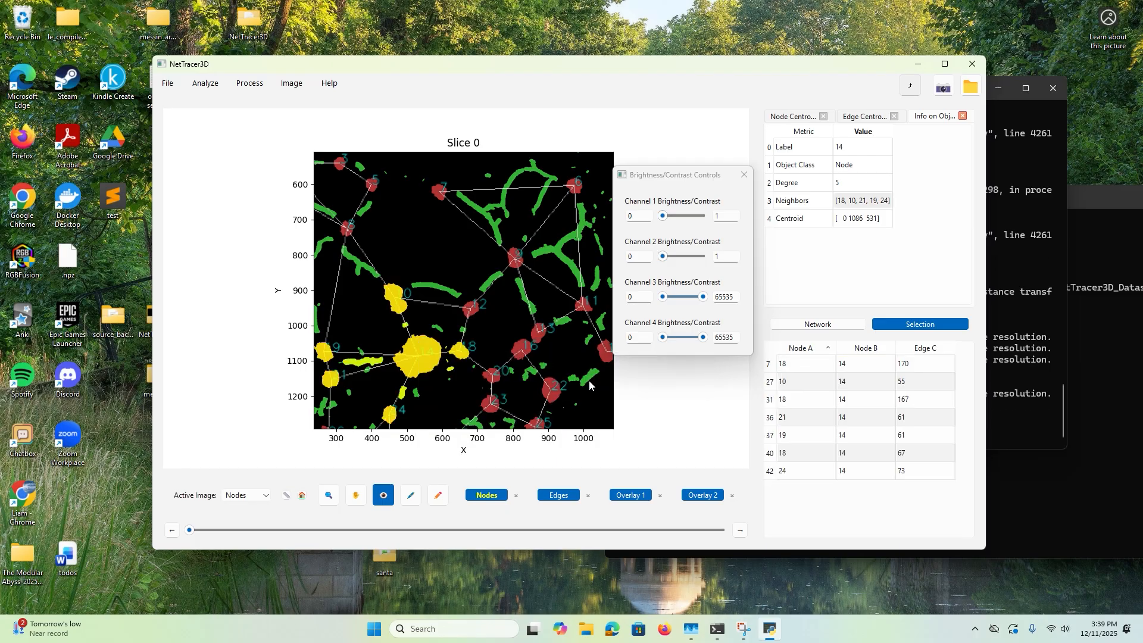
{"action": "left_click", "coordinate": [322, 496]}
{"action": "right_click", "coordinate": [443, 356]}
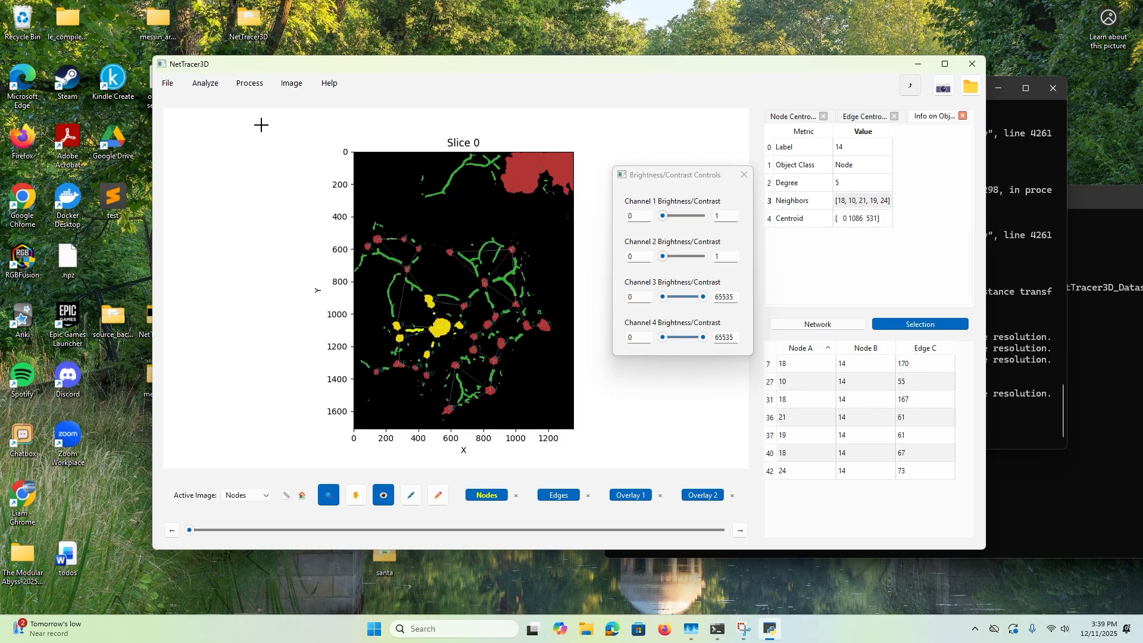
{"action": "left_click", "coordinate": [167, 83]}
{"action": "mouse_move", "coordinate": [186, 133]}
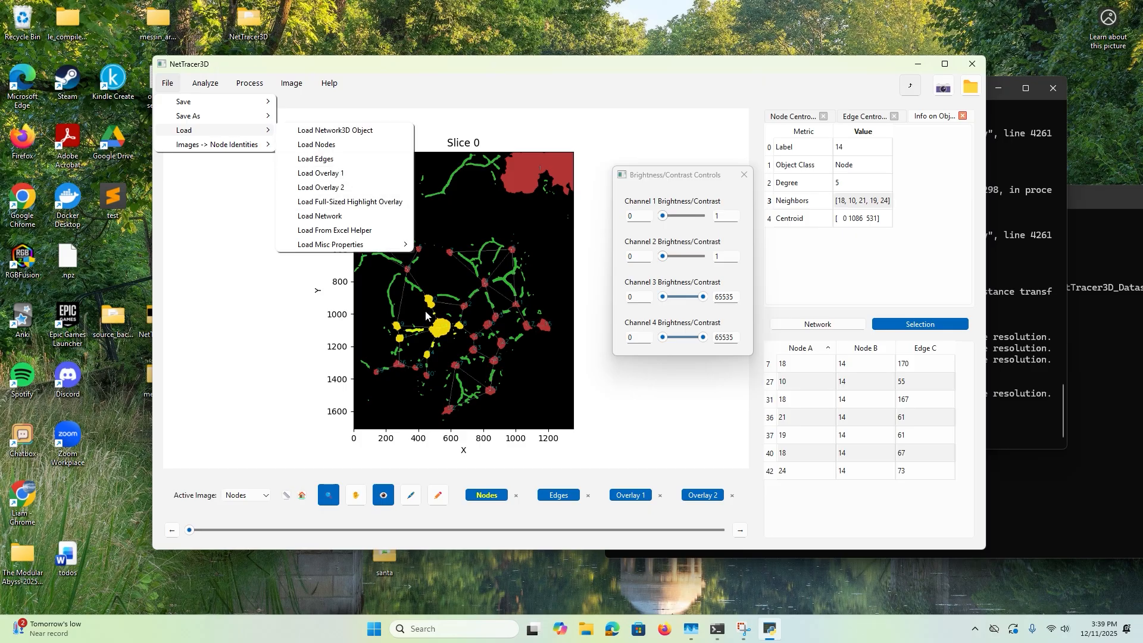
{"action": "left_click", "coordinate": [445, 314]}
{"action": "left_click", "coordinate": [448, 317]}
{"action": "right_click", "coordinate": [451, 236]}
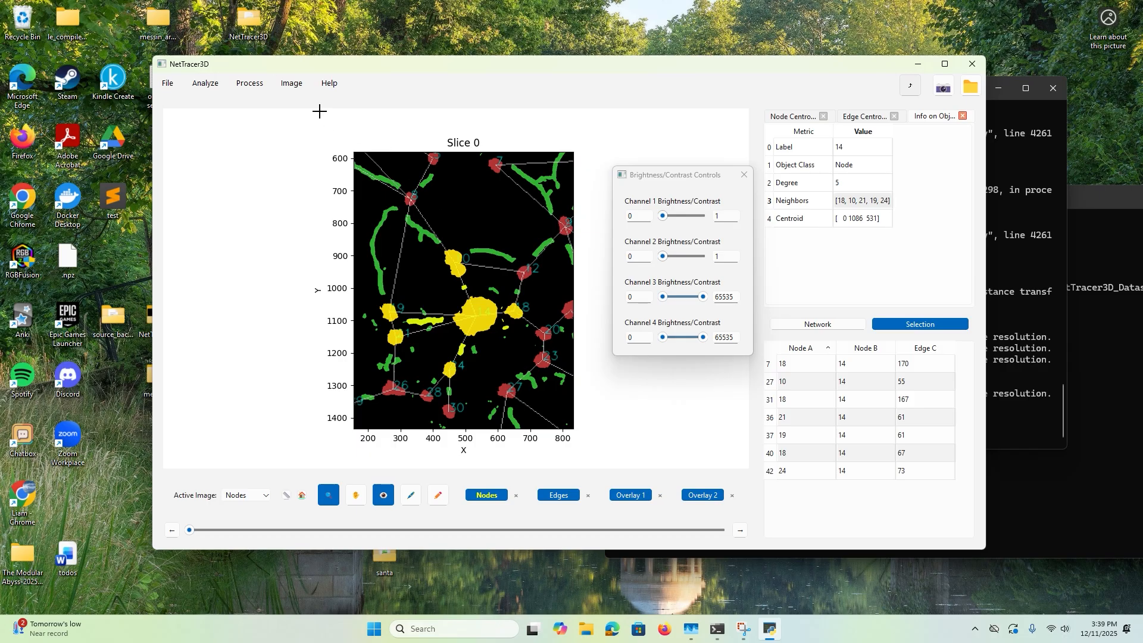
Generate a network overlay with a downsample factor of 3.
{"action": "left_click", "coordinate": [292, 84]}
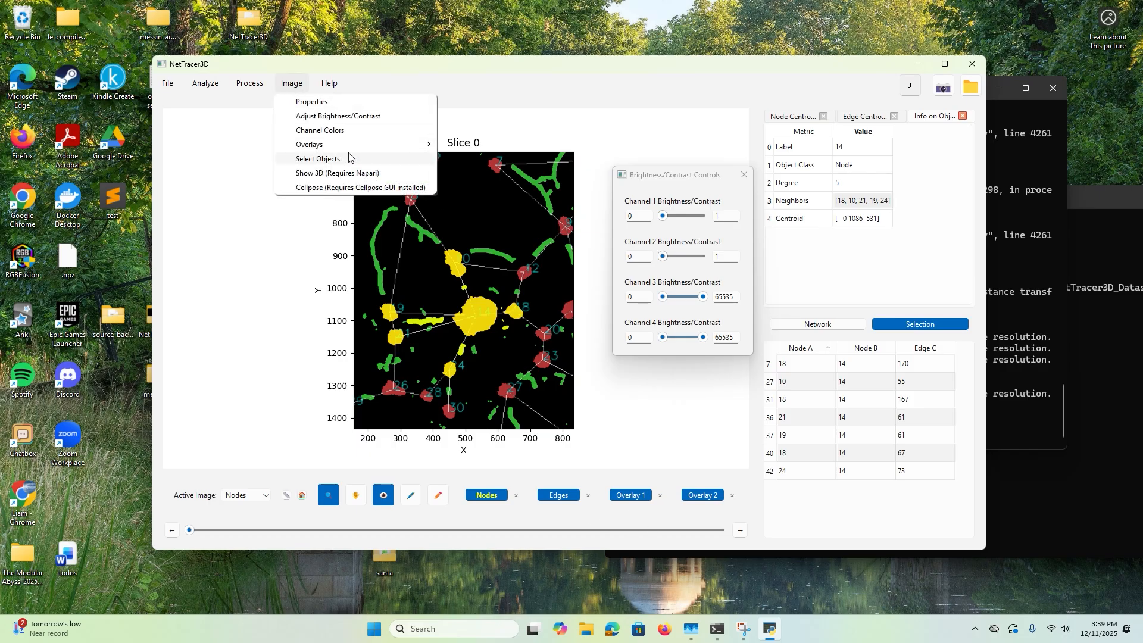
{"action": "mouse_move", "coordinate": [334, 144]}
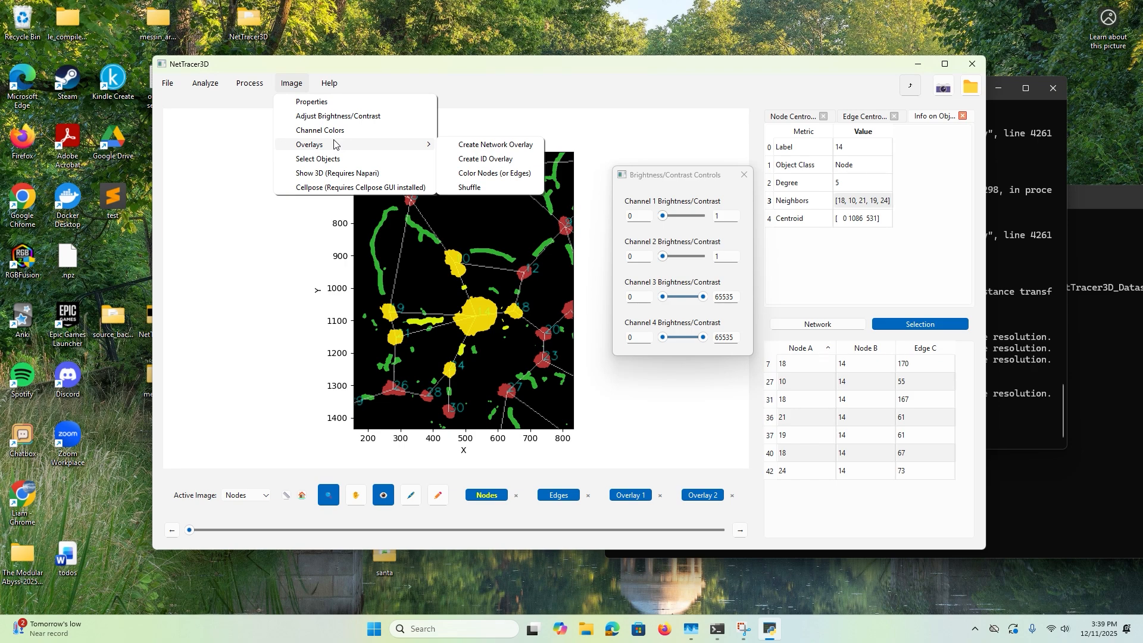
{"action": "left_click", "coordinate": [458, 145]}
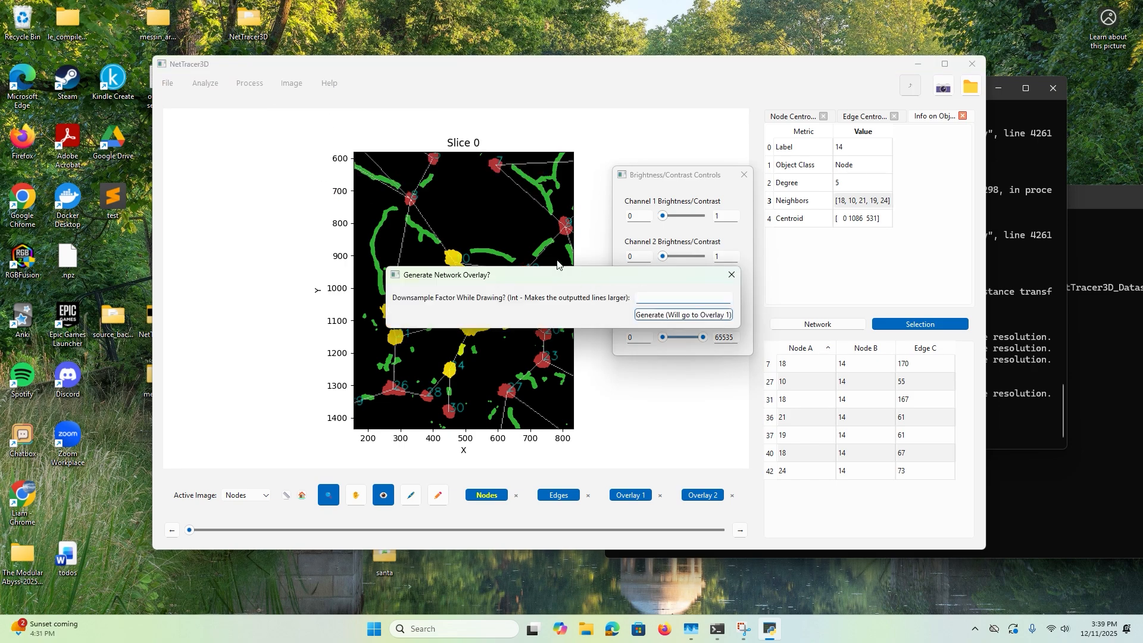
{"action": "type", "text": "3"}
{"action": "left_click", "coordinate": [688, 315]}
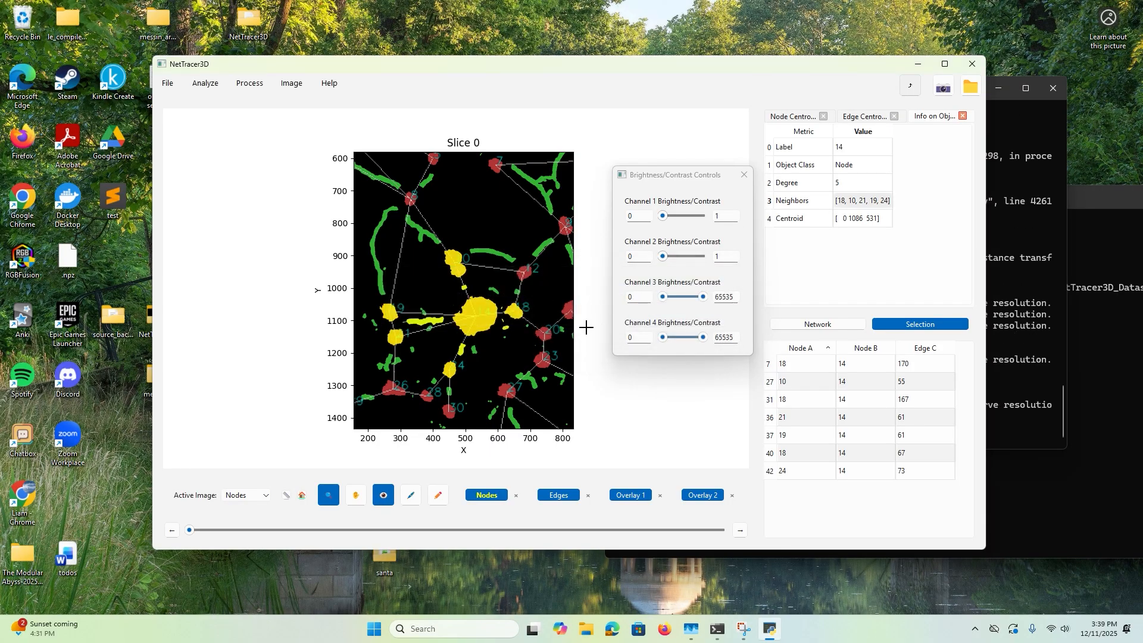
Regenerate the network overlay with a downsample factor of 6 to thicken its lines, and check them around node 14.
{"action": "left_click", "coordinate": [291, 84]}
{"action": "mouse_move", "coordinate": [318, 144]}
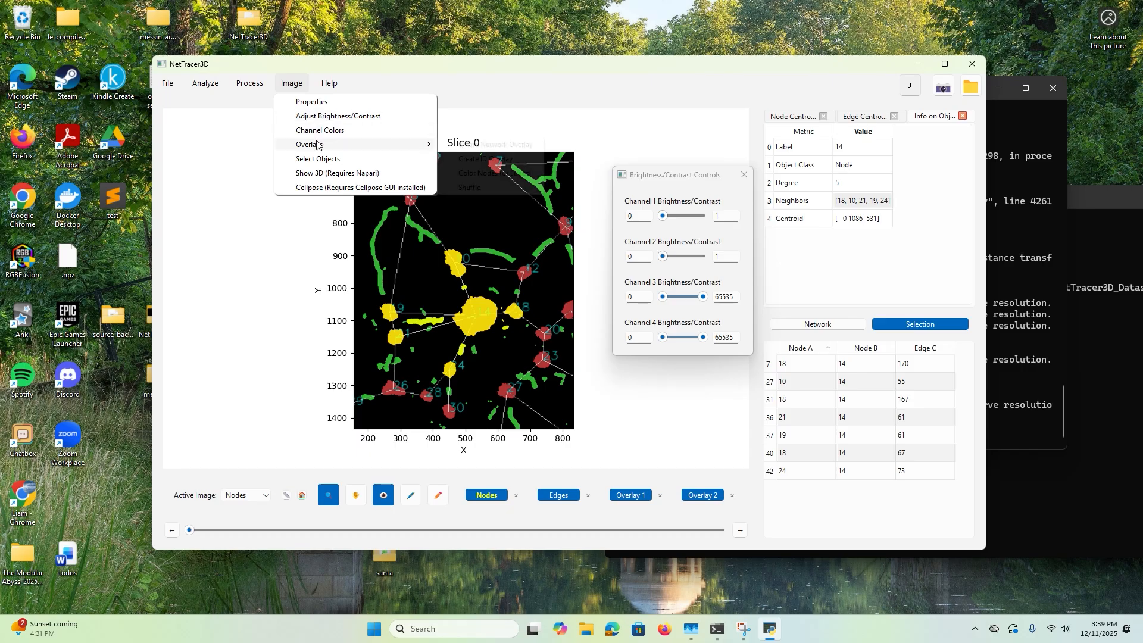
{"action": "left_click", "coordinate": [469, 146]}
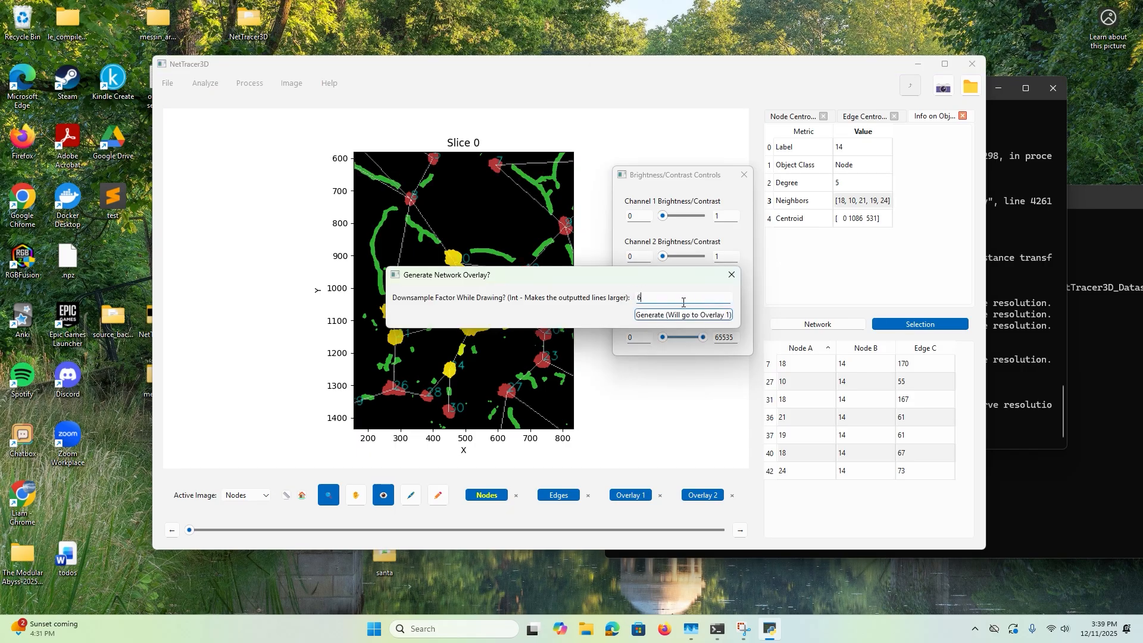
{"action": "type", "text": "6"}
{"action": "left_click", "coordinate": [685, 315]}
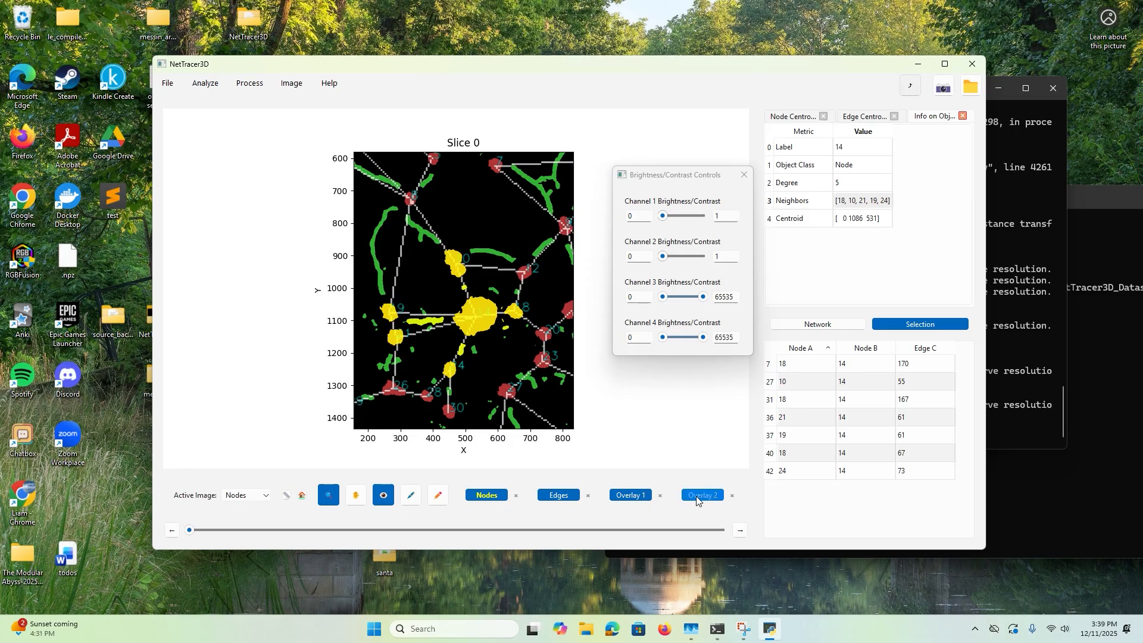
{"action": "left_click_drag", "start_coordinate": [412, 226], "coordinate": [562, 328]}
{"action": "right_click", "coordinate": [544, 341]}
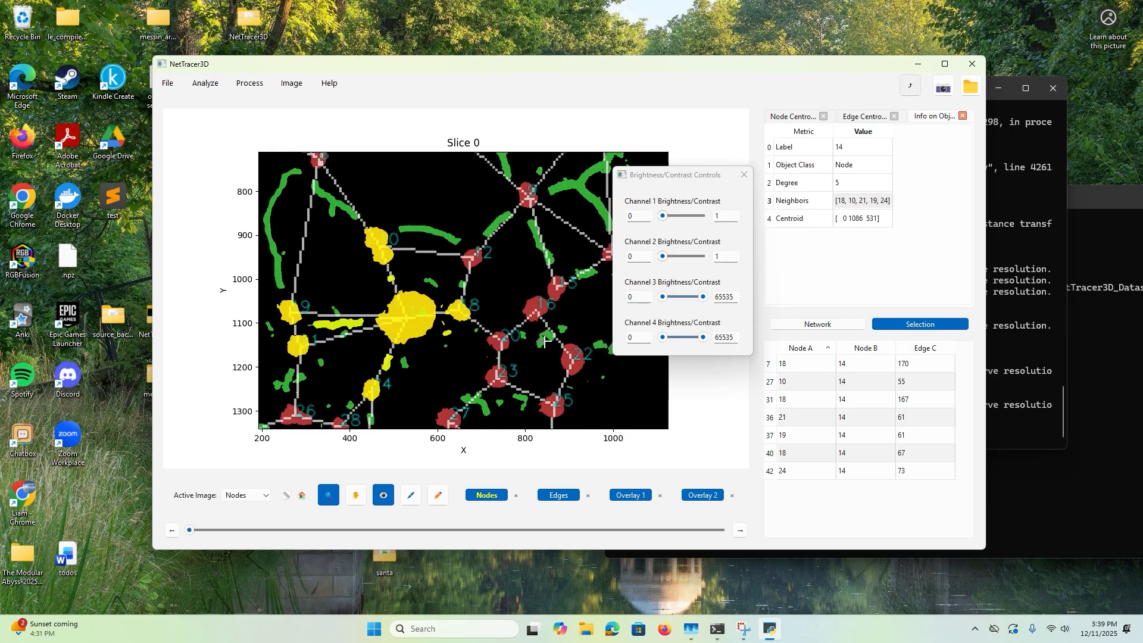
{"action": "right_click", "coordinate": [544, 341]}
{"action": "left_click", "coordinate": [329, 495]}
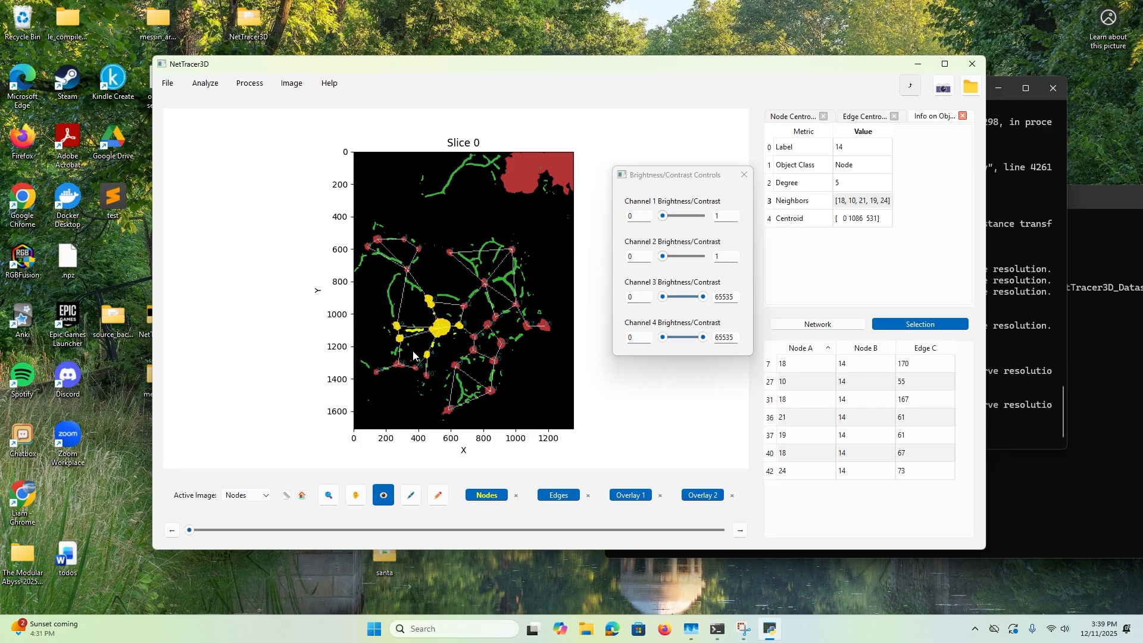
Clear the highlighted selection and display the image channels in 3D with the default display parameters.
{"action": "left_click", "coordinate": [435, 296]}
{"action": "left_click", "coordinate": [292, 83]}
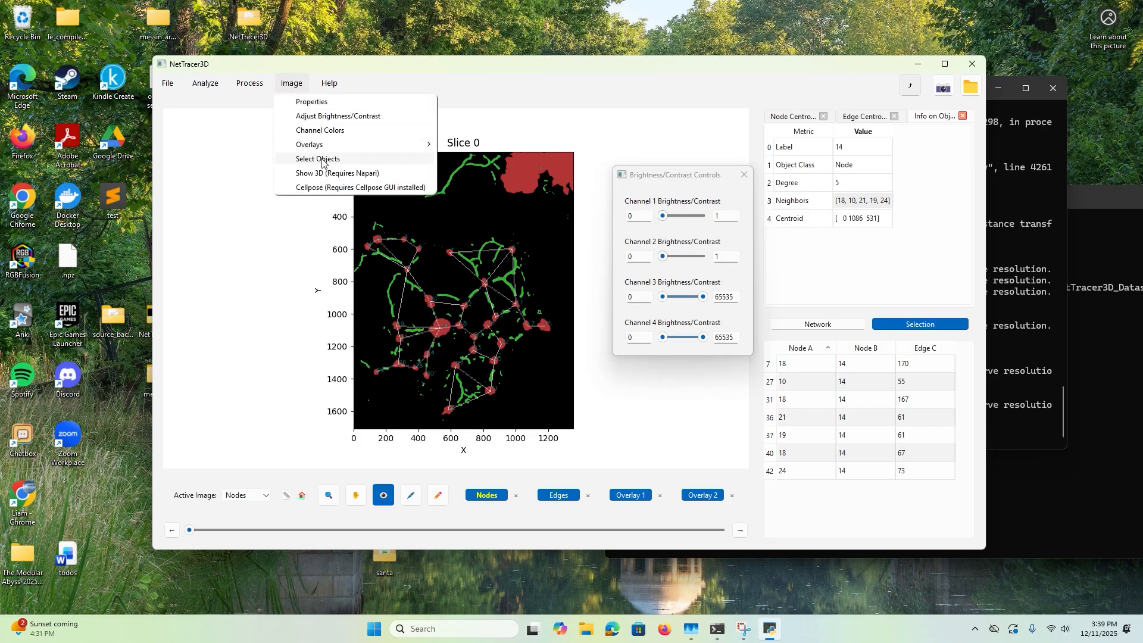
{"action": "left_click", "coordinate": [325, 174]}
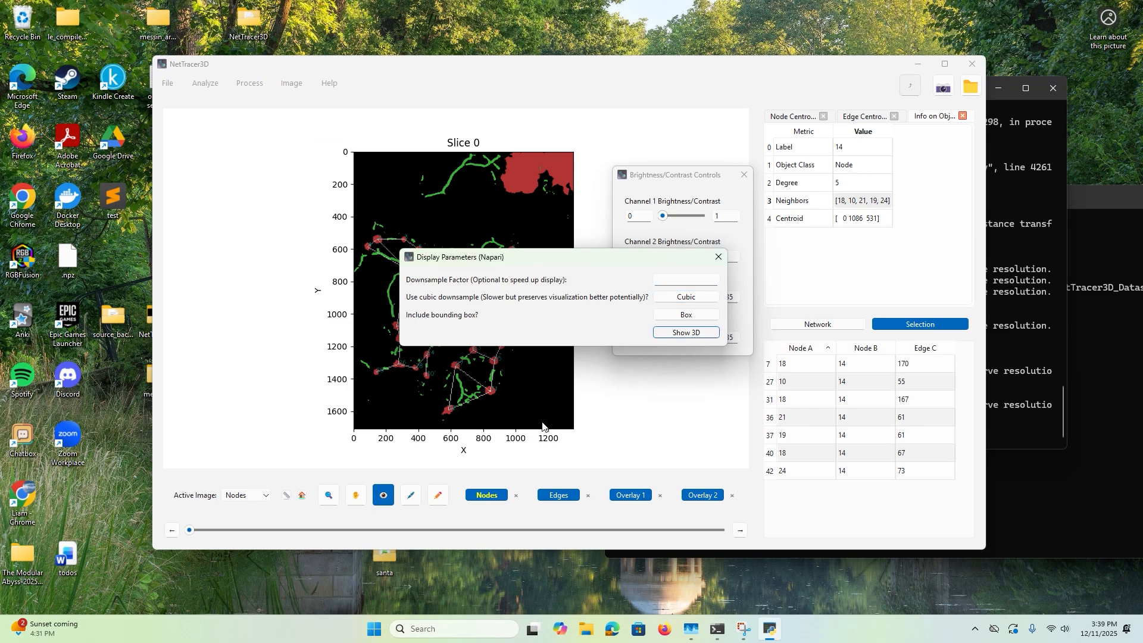
{"action": "key", "text": "Return"}
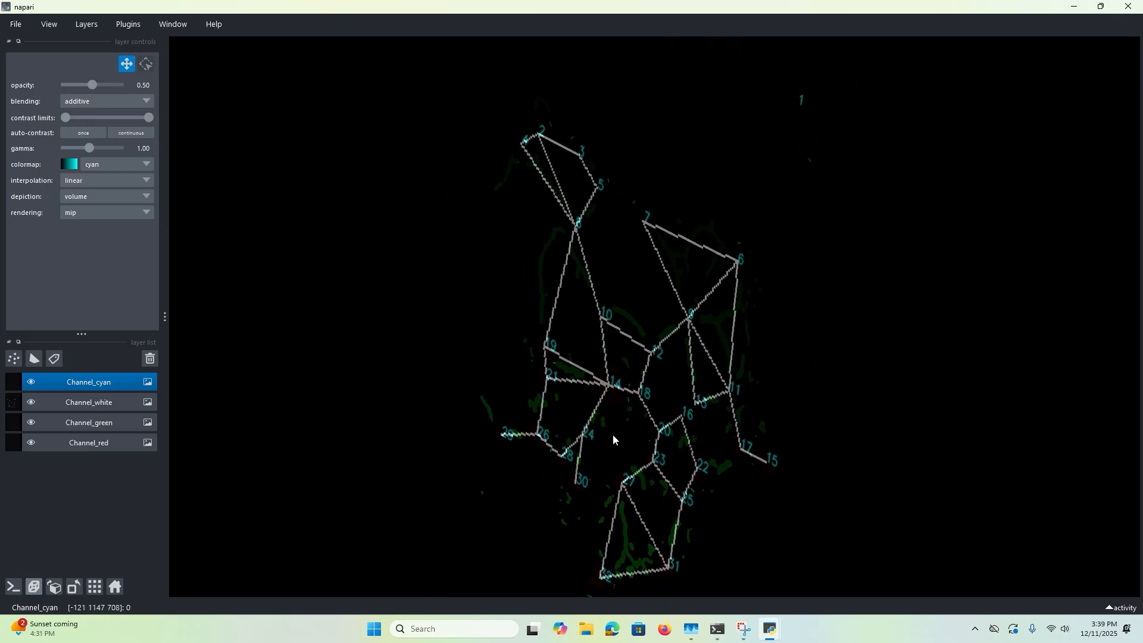
Examine the labelled network from different angles and distances in napari, and close the 3D viewer.
{"action": "left_click_drag", "start_coordinate": [612, 434], "coordinate": [365, 280]}
{"action": "scroll", "coordinate": [828, 359], "scroll_direction": "down", "scroll_amount": 8}
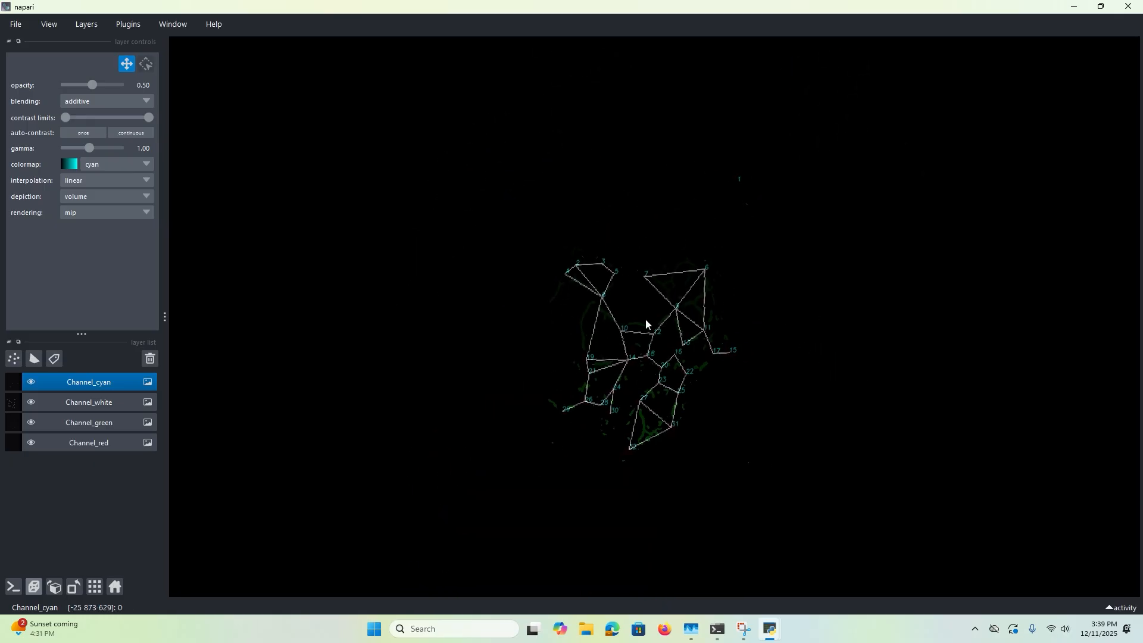
{"action": "scroll", "coordinate": [646, 319], "scroll_direction": "up", "scroll_amount": 3}
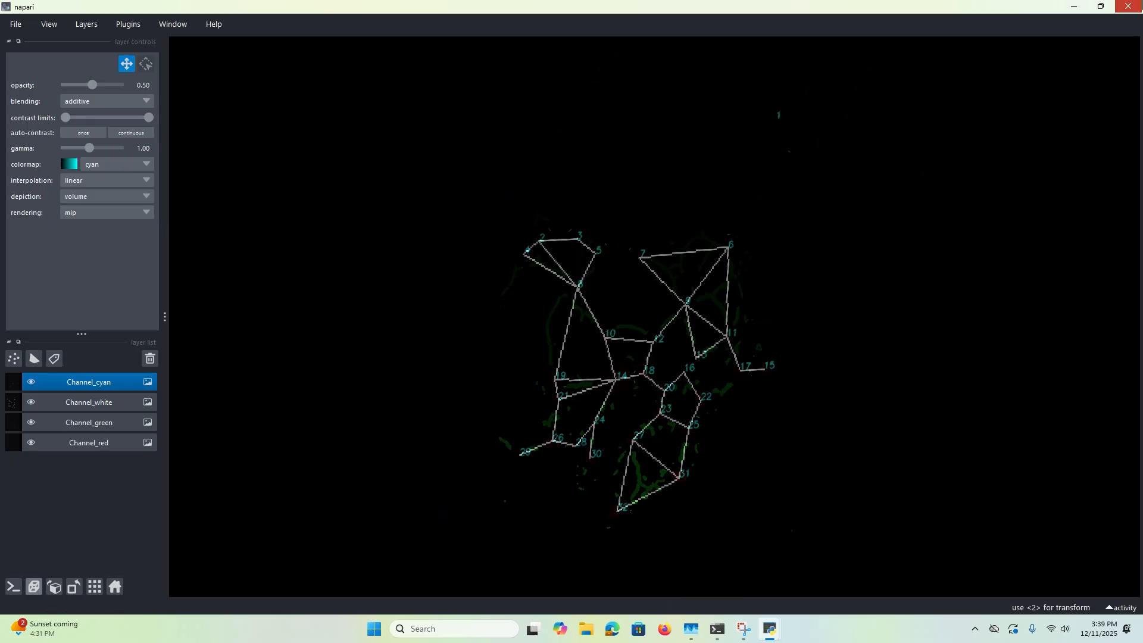
{"action": "left_click", "coordinate": [1128, 6]}
{"action": "left_click", "coordinate": [629, 324]}
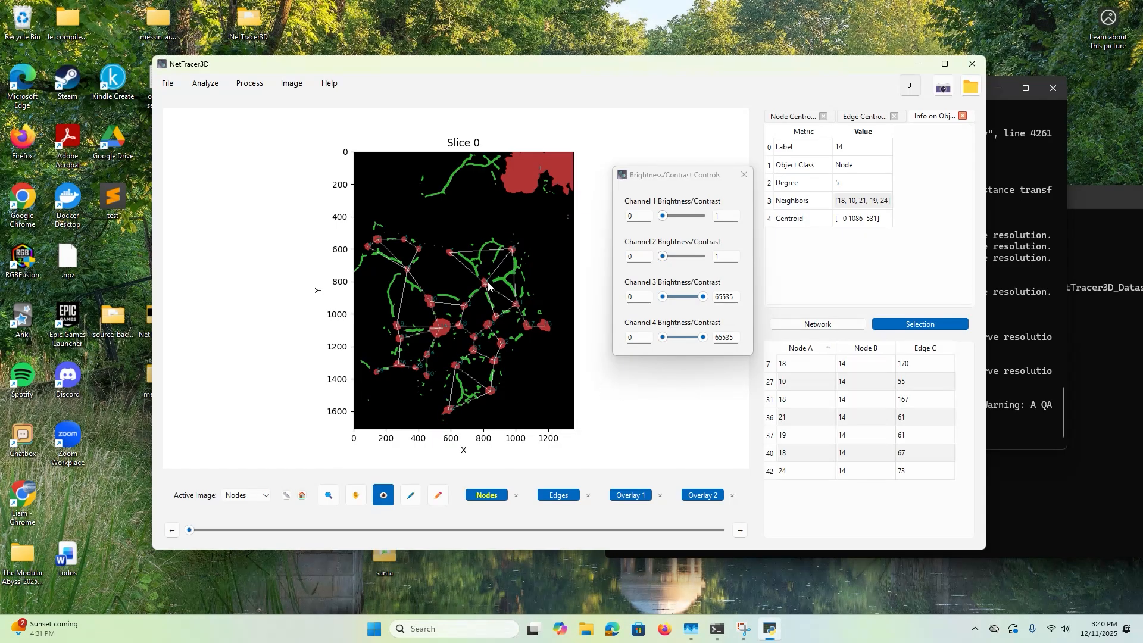
Open the network histogram selector, move it clear of the image, and generate the Shortest Path Length Distribution.
{"action": "left_click", "coordinate": [225, 86]}
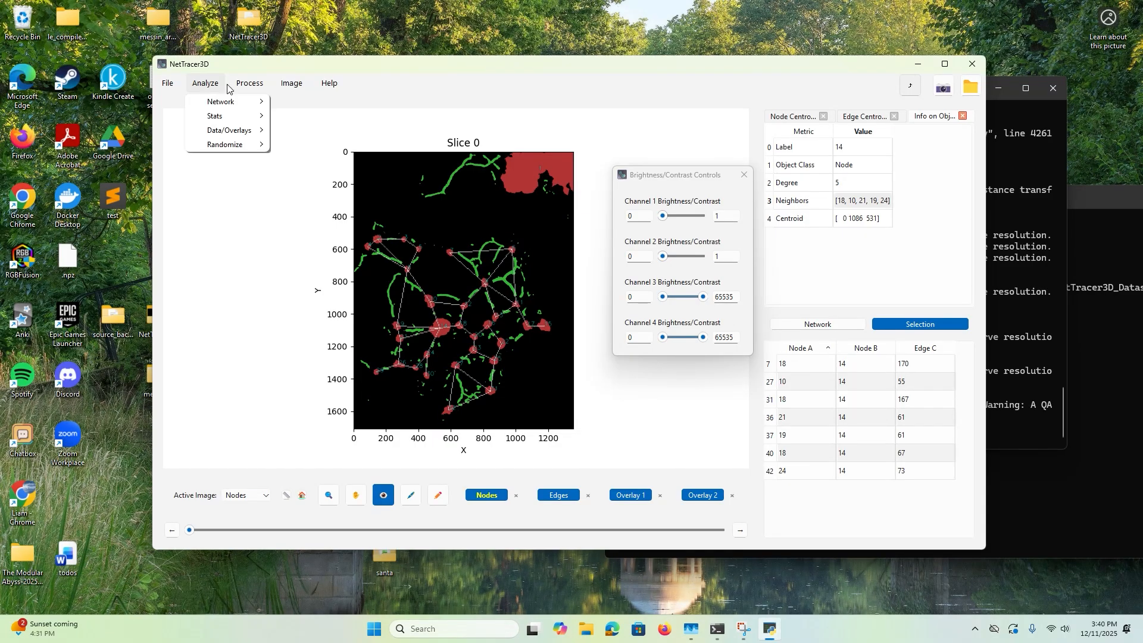
{"action": "mouse_move", "coordinate": [225, 104]}
{"action": "mouse_move", "coordinate": [327, 115]}
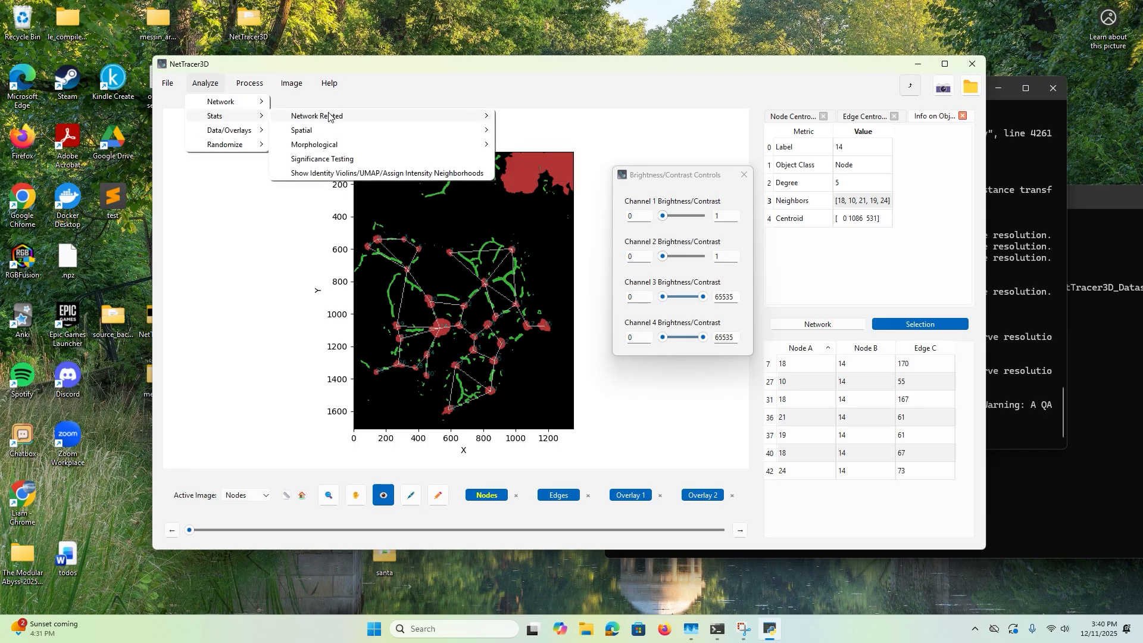
{"action": "left_click", "coordinate": [563, 131]}
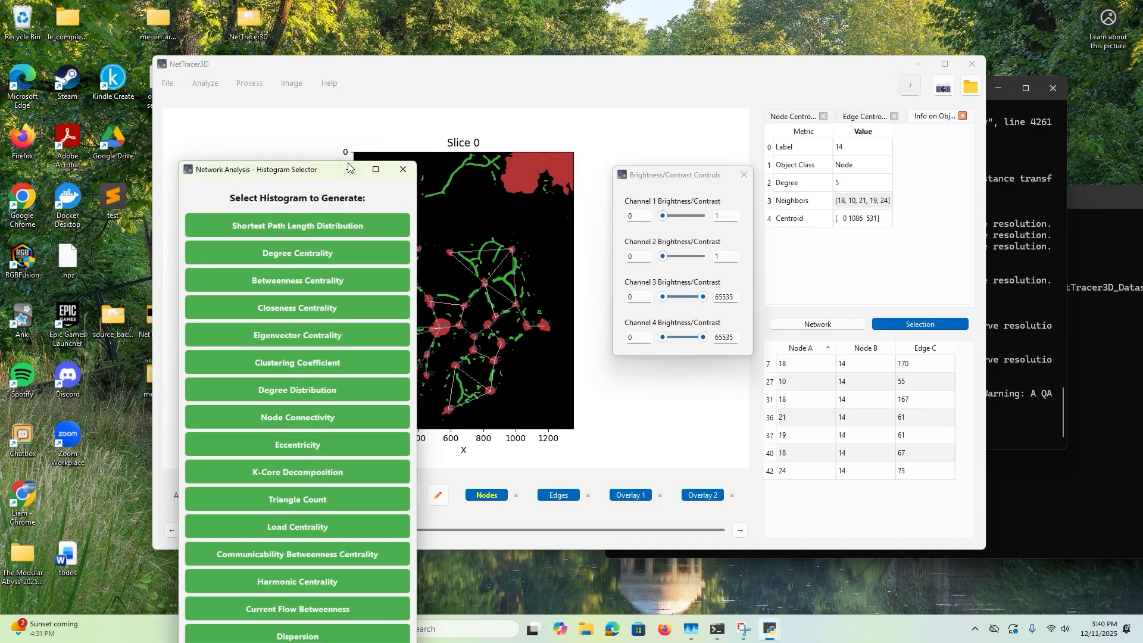
{"action": "left_click_drag", "start_coordinate": [331, 174], "coordinate": [110, 99]}
{"action": "left_click", "coordinate": [108, 155]}
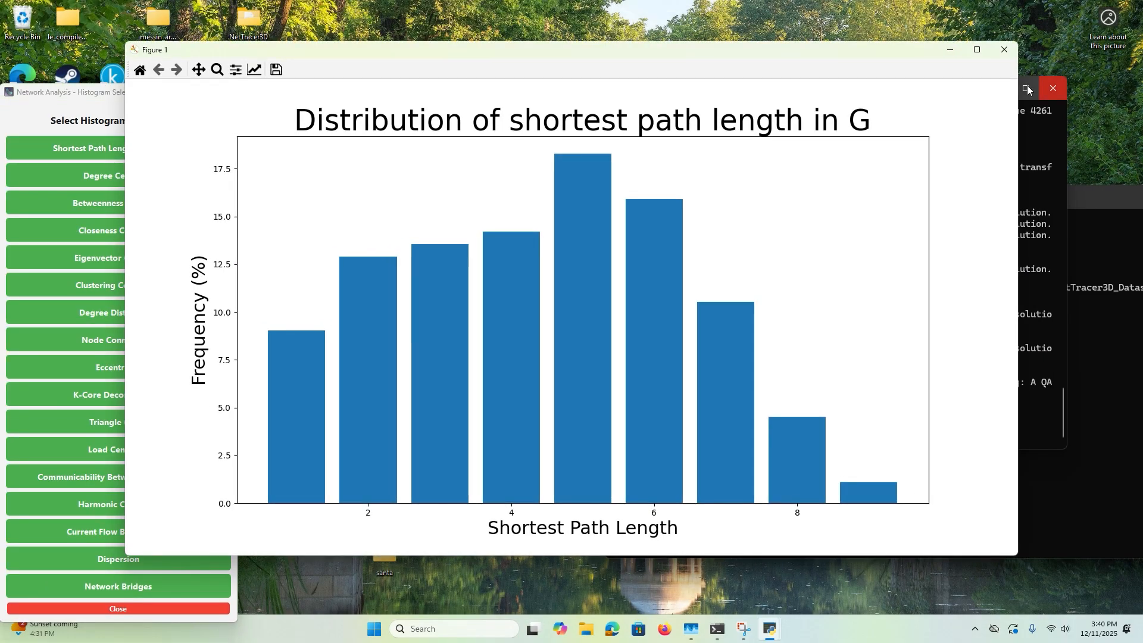
Close the path length figure and generate the Degree Centrality histogram.
{"action": "left_click", "coordinate": [999, 53]}
{"action": "left_click", "coordinate": [136, 177]}
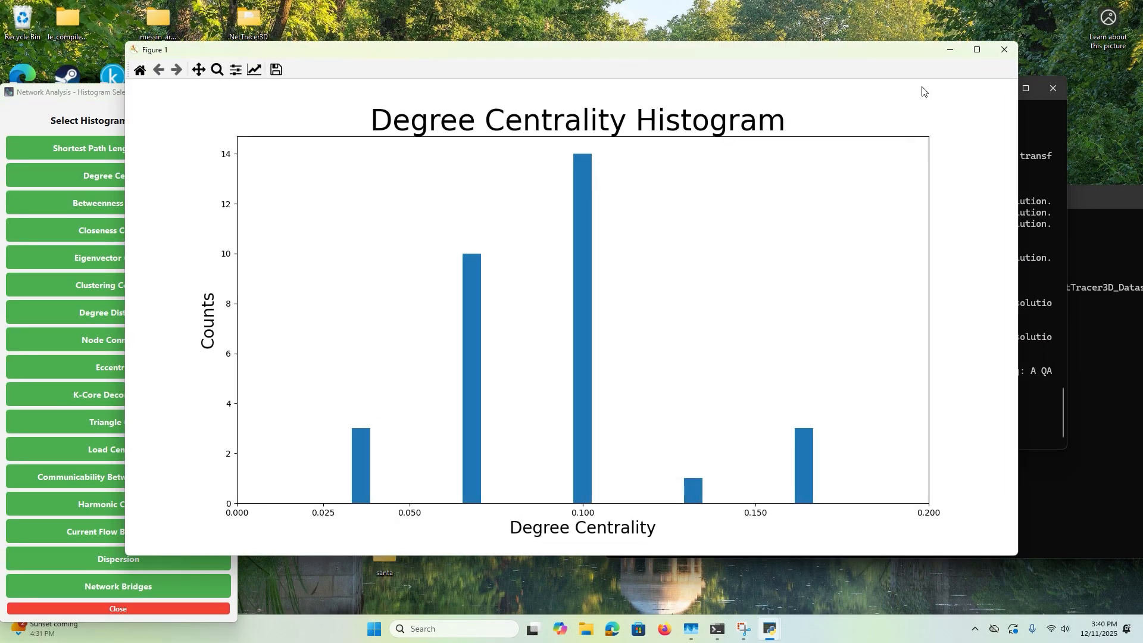
Close the Degree Centrality figure, generate the Degree Distribution histogram, and close its figure.
{"action": "left_click", "coordinate": [999, 53]}
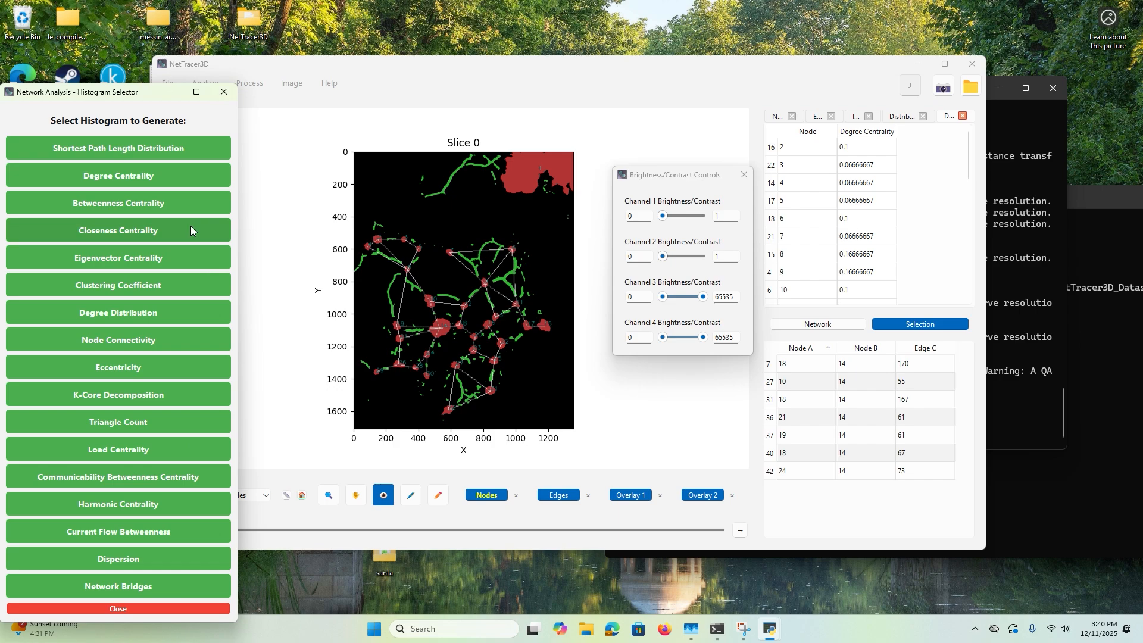
{"action": "left_click", "coordinate": [172, 313]}
{"action": "left_click", "coordinate": [1012, 50]}
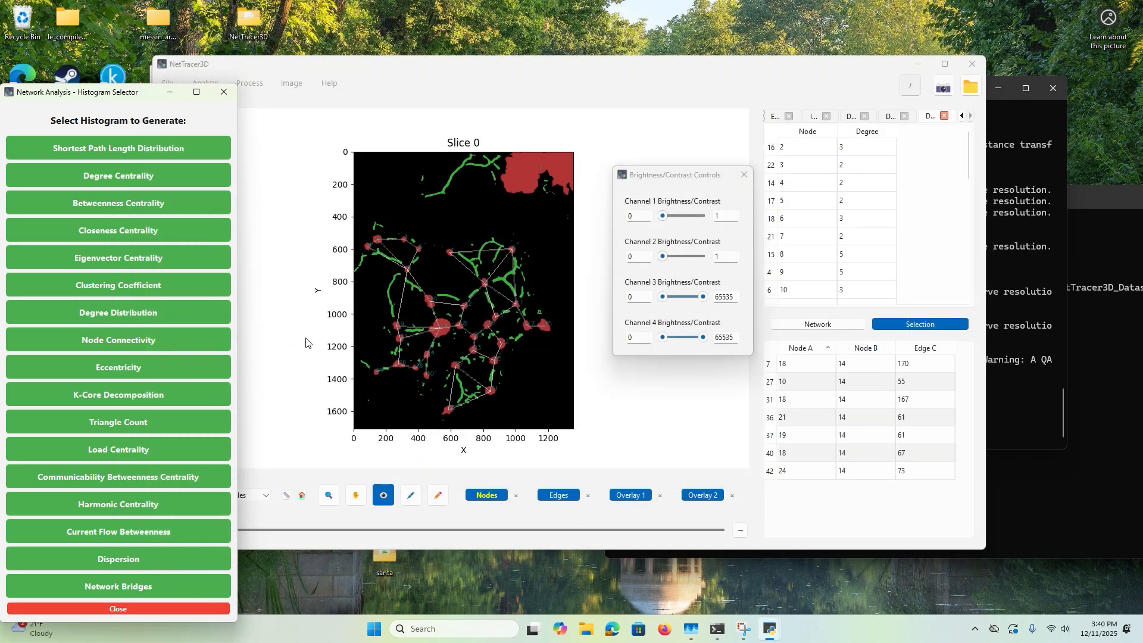
Move the brightness and contrast controls clear of the tables, widen the Node column, and examine each node's degree.
{"action": "left_click", "coordinate": [302, 426]}
{"action": "left_click", "coordinate": [785, 235]}
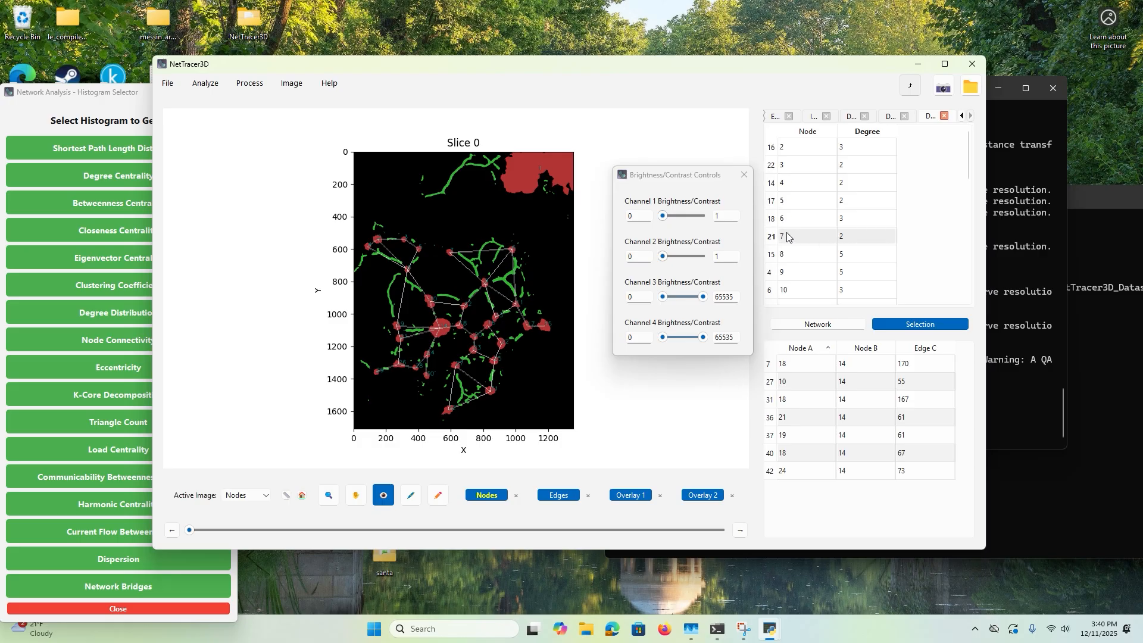
{"action": "left_click_drag", "start_coordinate": [703, 177], "coordinate": [744, 415]}
{"action": "left_click", "coordinate": [804, 241]}
{"action": "scroll", "coordinate": [804, 242], "scroll_direction": "down", "scroll_amount": 7}
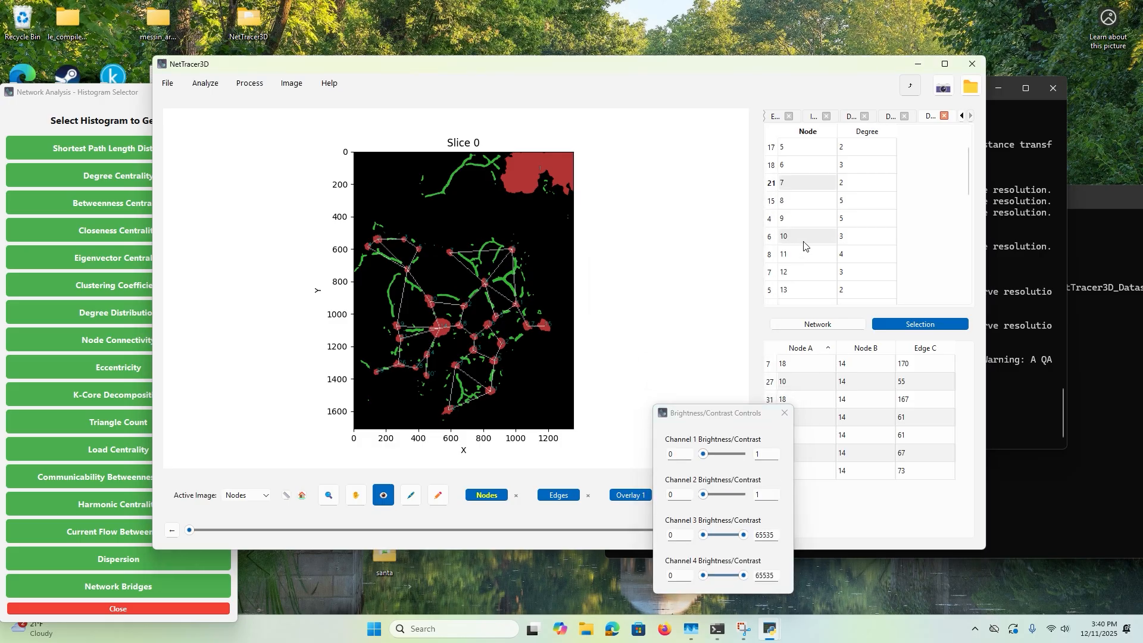
{"action": "scroll", "coordinate": [804, 242], "scroll_direction": "up", "scroll_amount": 7}
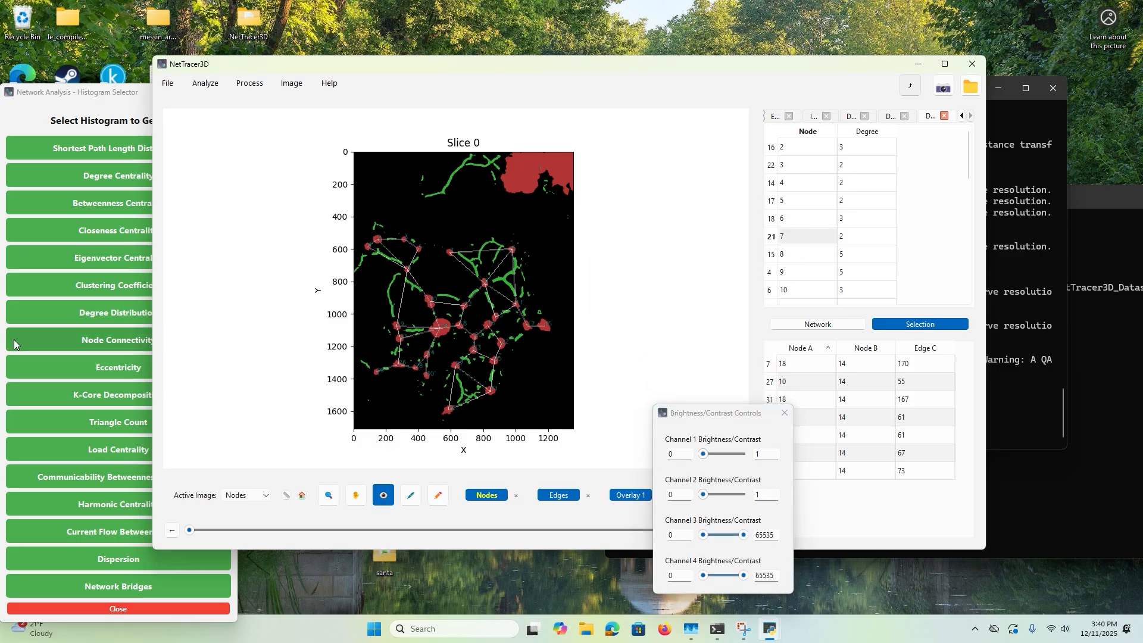
{"action": "left_click", "coordinate": [860, 200]}
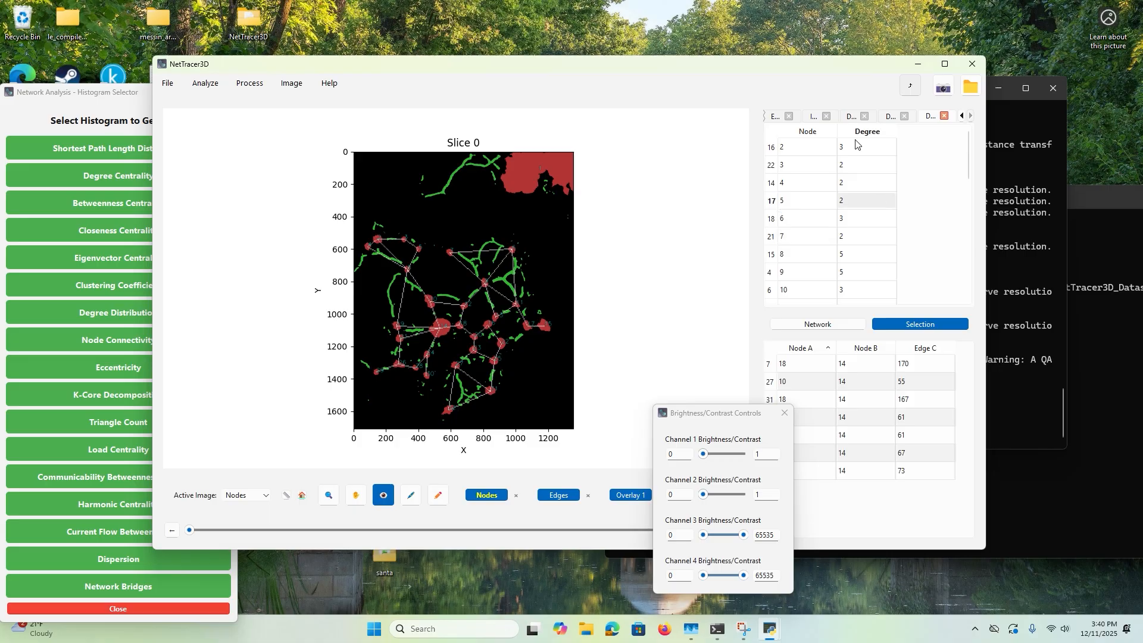
{"action": "left_click_drag", "start_coordinate": [837, 136], "coordinate": [858, 137]}
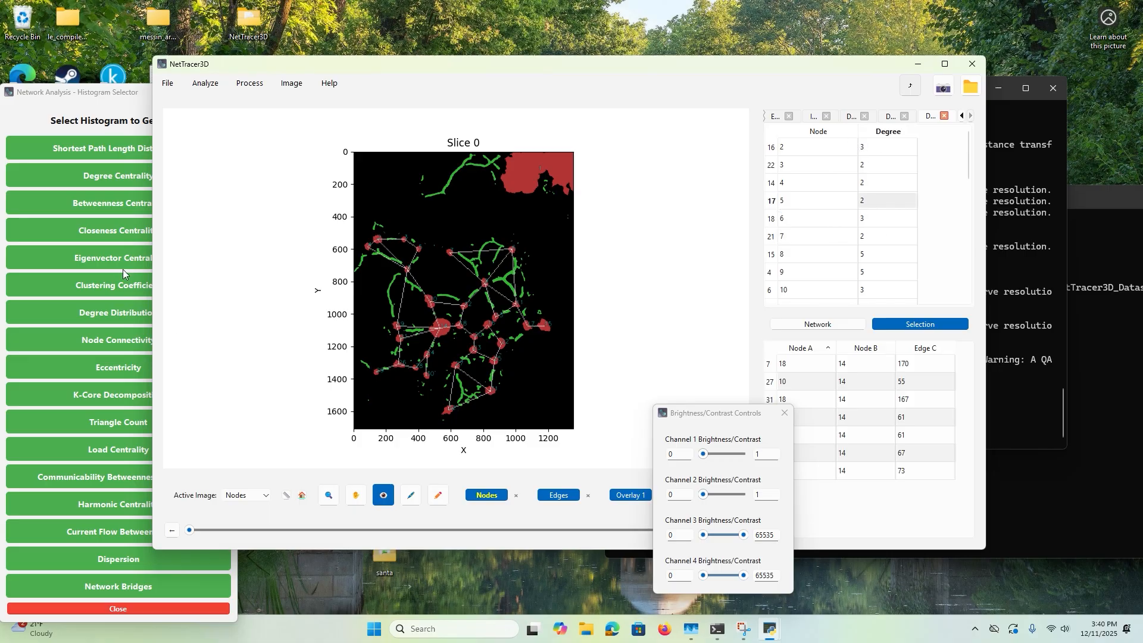
{"action": "scroll", "coordinate": [899, 235], "scroll_direction": "down", "scroll_amount": 5}
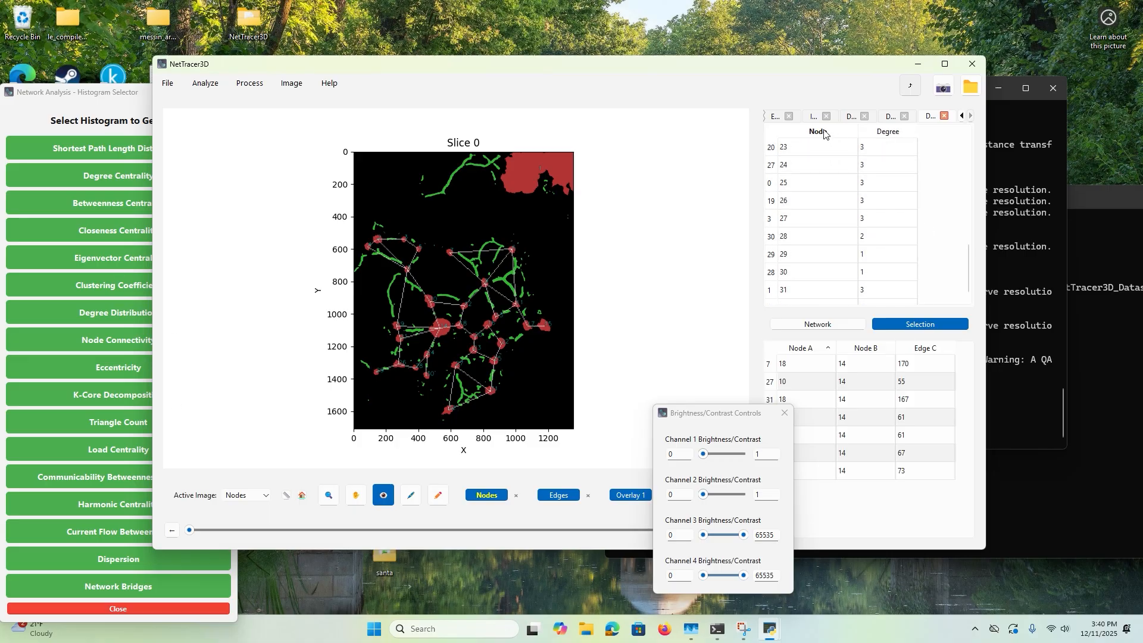
{"action": "left_click_drag", "start_coordinate": [819, 148], "coordinate": [854, 180]}
{"action": "scroll", "coordinate": [855, 181], "scroll_direction": "up", "scroll_amount": 5}
Threshold the nodes by the degree table with preview on, retaining values from 3.63 to 5.1, and inspect the large retained node.
{"action": "right_click", "coordinate": [867, 178]}
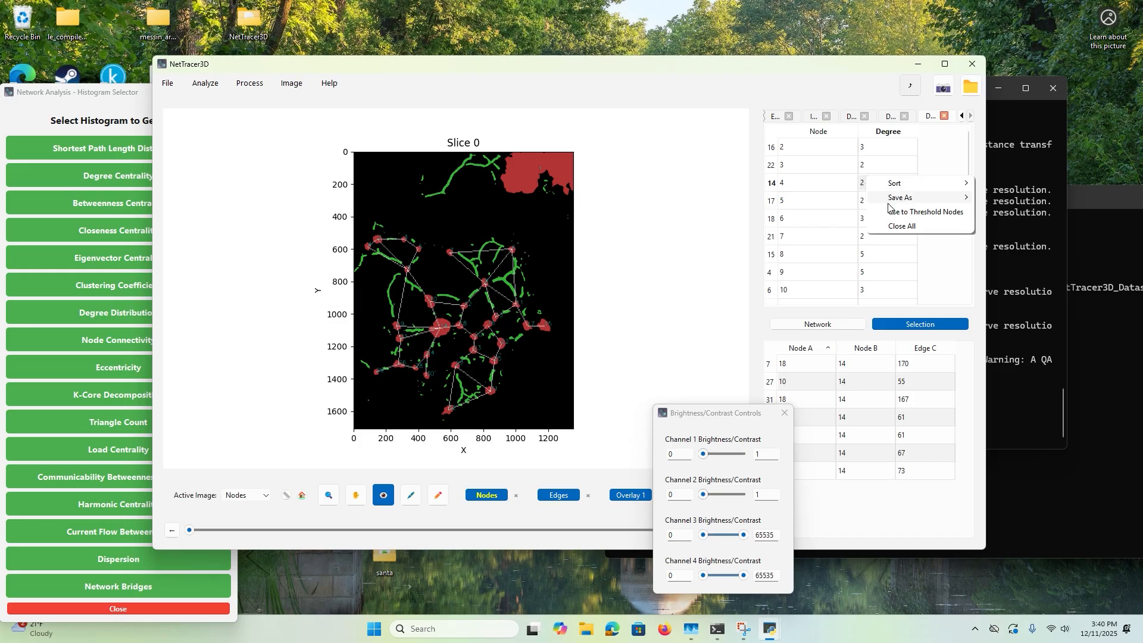
{"action": "mouse_move", "coordinate": [909, 199]}
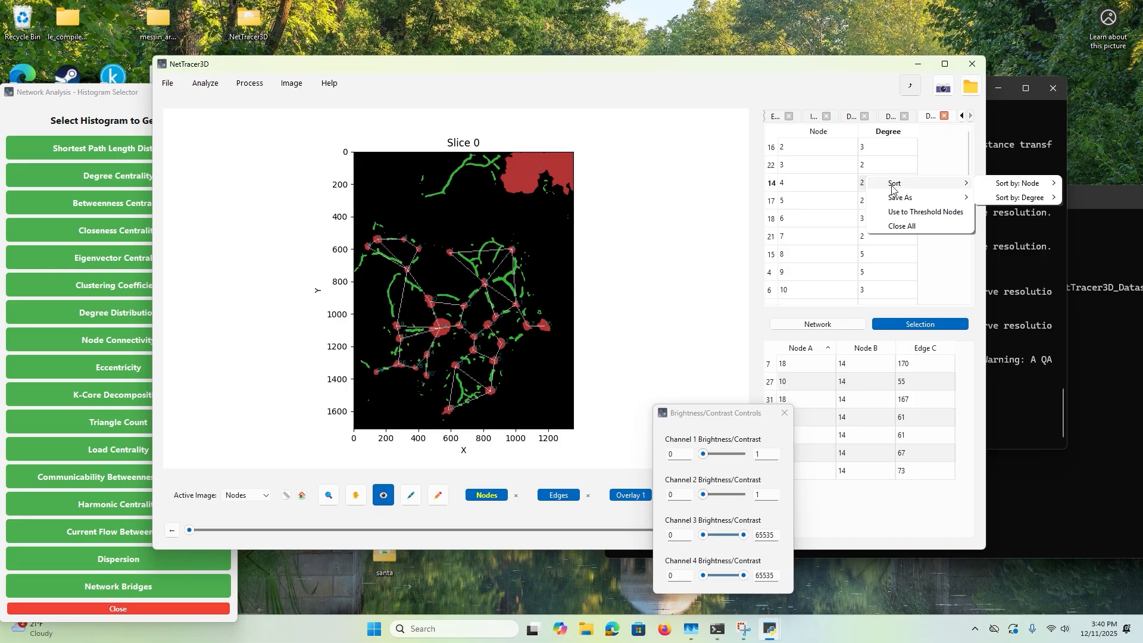
{"action": "left_click", "coordinate": [892, 218]}
{"action": "left_click_drag", "start_coordinate": [789, 122], "coordinate": [700, 179]}
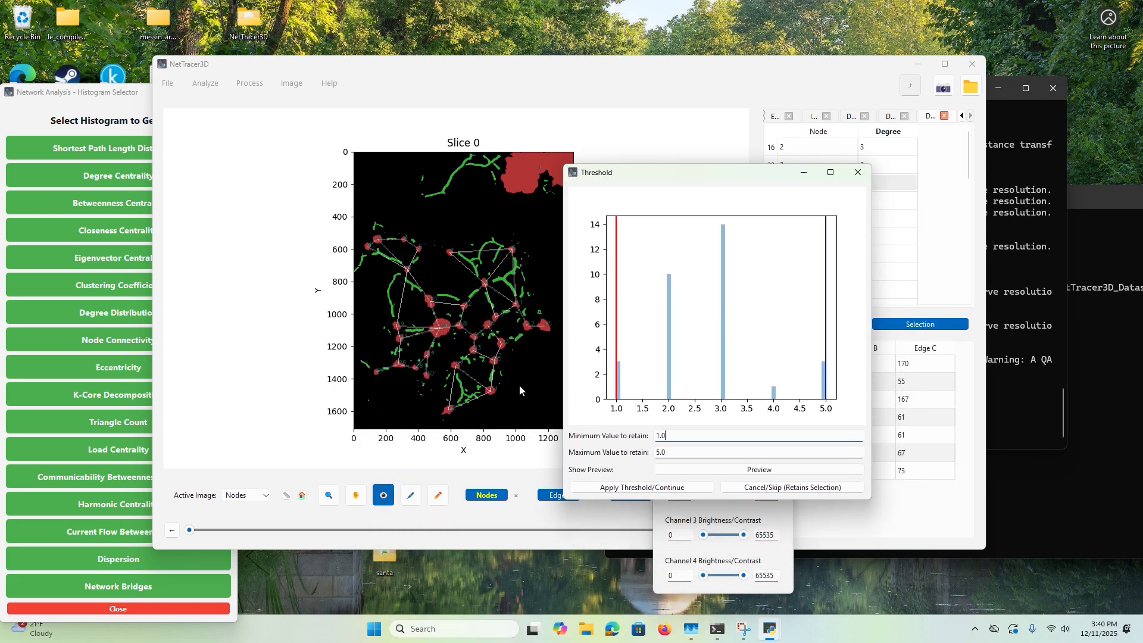
{"action": "mouse_move", "coordinate": [661, 342]}
{"action": "left_mouse_down"}
{"action": "mouse_move", "coordinate": [743, 344]}
{"action": "mouse_move", "coordinate": [645, 353]}
{"action": "left_mouse_up"}
{"action": "left_click", "coordinate": [708, 349]}
{"action": "mouse_move", "coordinate": [734, 352]}
{"action": "left_mouse_down"}
{"action": "mouse_move", "coordinate": [827, 357]}
{"action": "mouse_move", "coordinate": [756, 351]}
{"action": "left_mouse_up"}
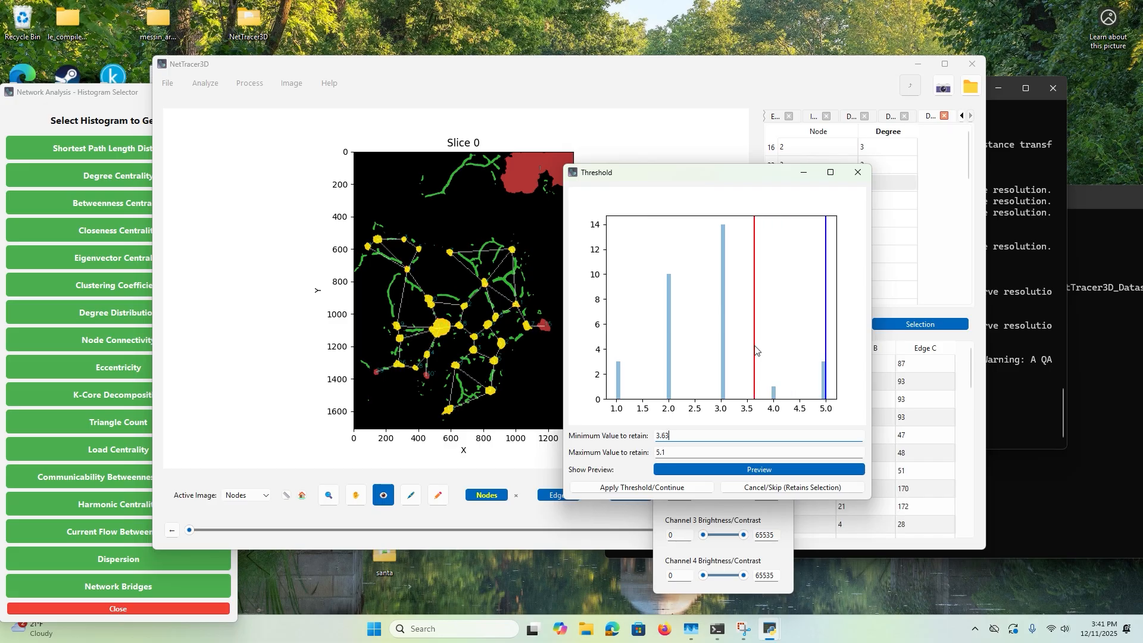
{"action": "left_click", "coordinate": [654, 489]}
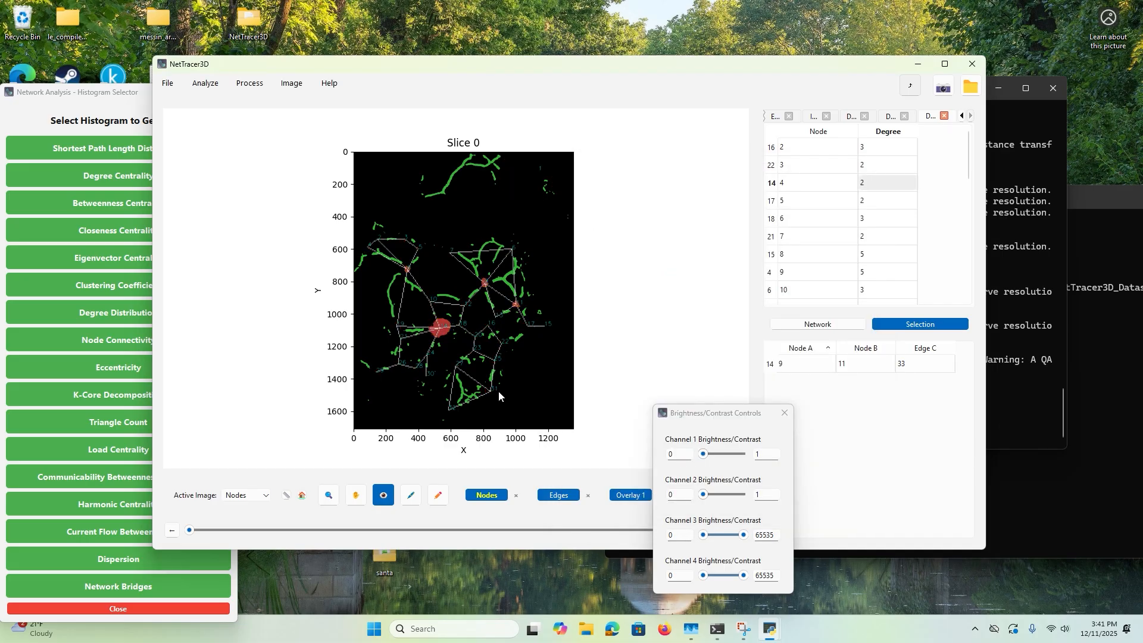
{"action": "left_click", "coordinate": [445, 334]}
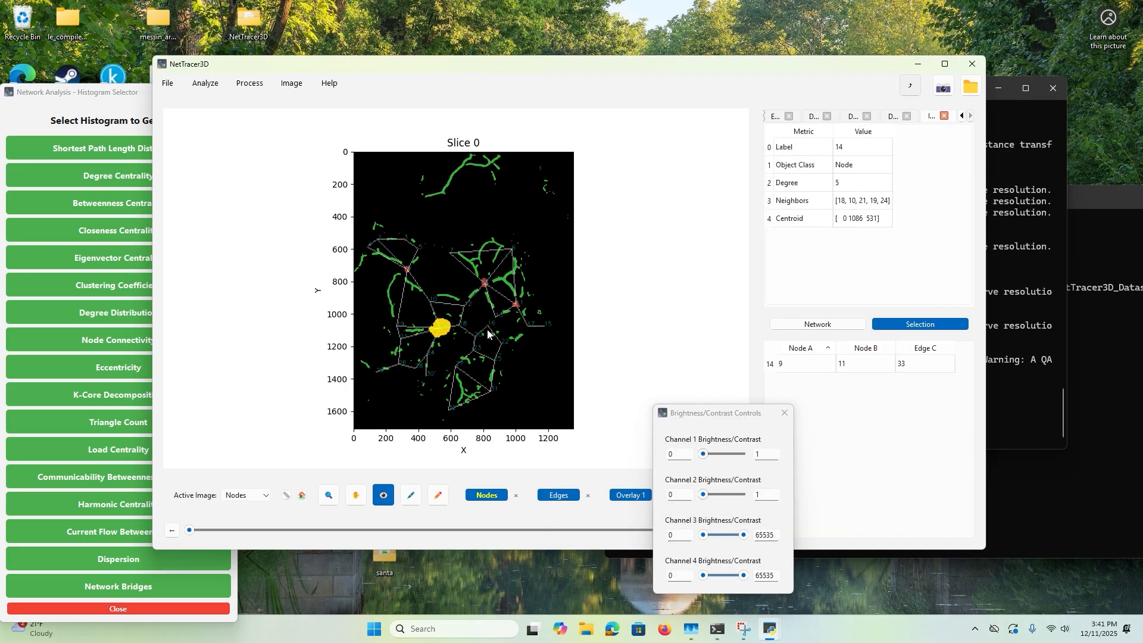
{"action": "left_click", "coordinate": [411, 273]}
Show the network graph in Default execution mode with the geographic layout off, and close the figure.
{"action": "left_click", "coordinate": [205, 83]}
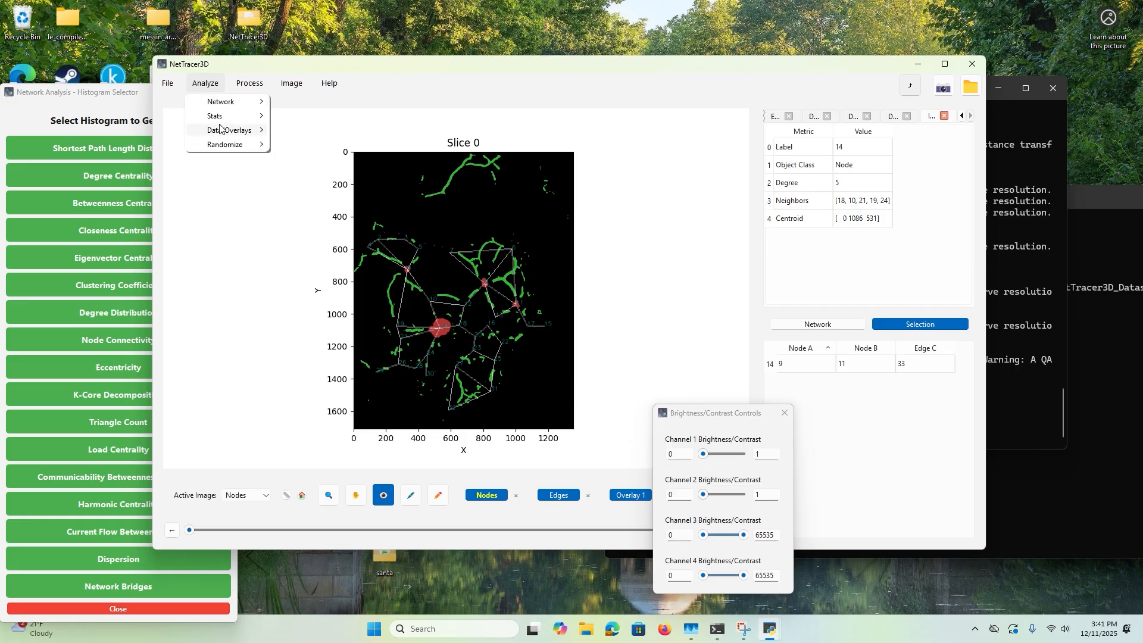
{"action": "mouse_move", "coordinate": [216, 103]}
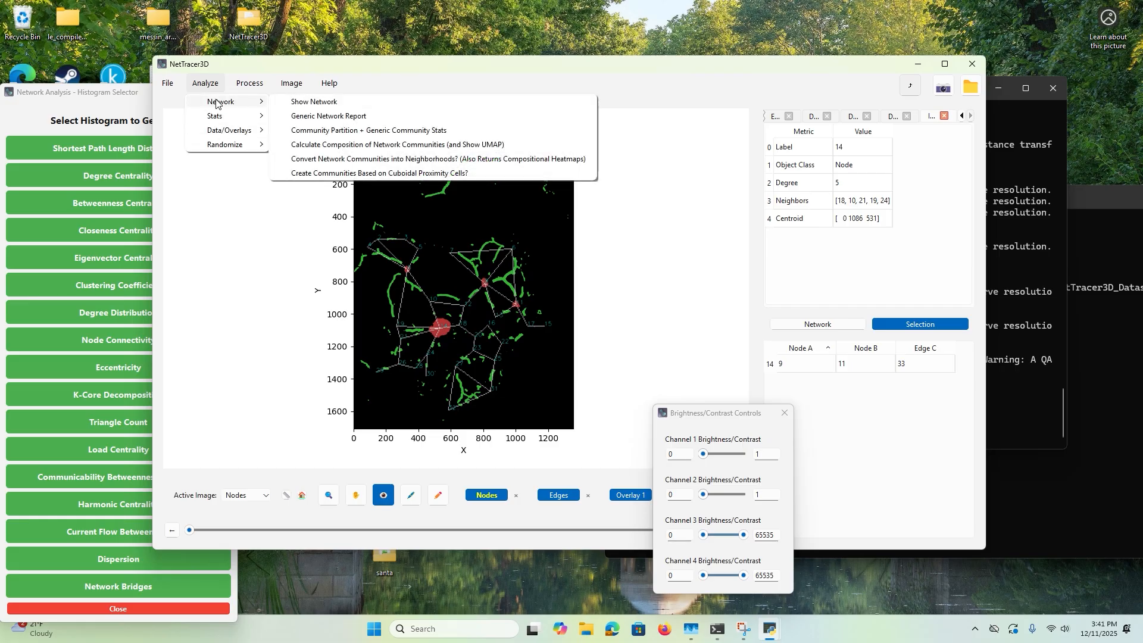
{"action": "left_click", "coordinate": [309, 107]}
{"action": "left_click_drag", "start_coordinate": [623, 258], "coordinate": [742, 175]}
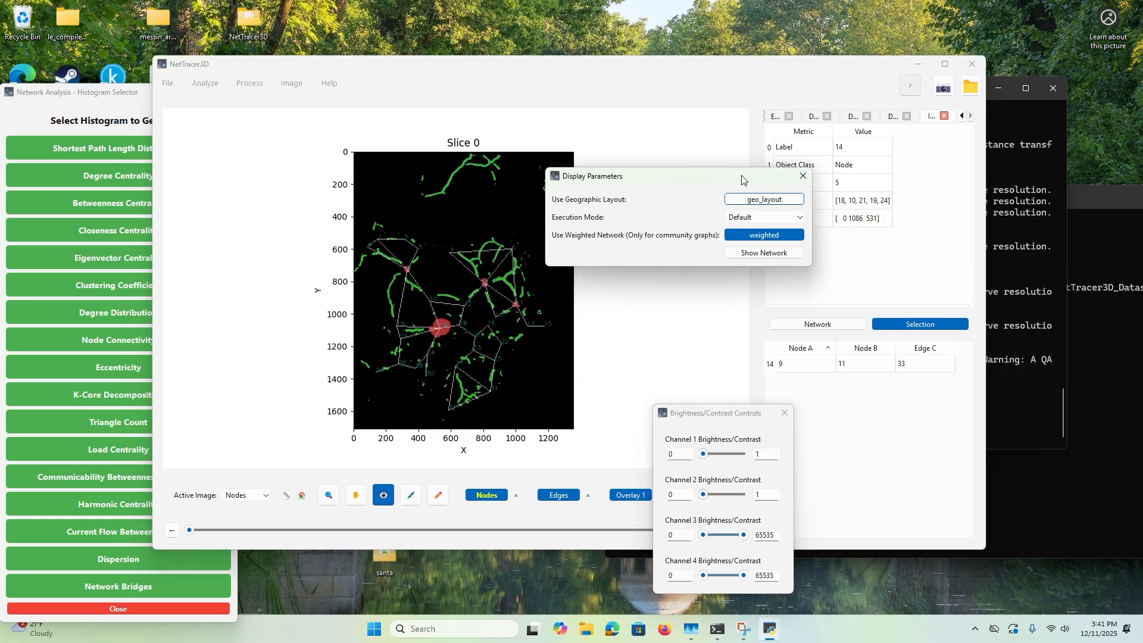
{"action": "left_click", "coordinate": [768, 251]}
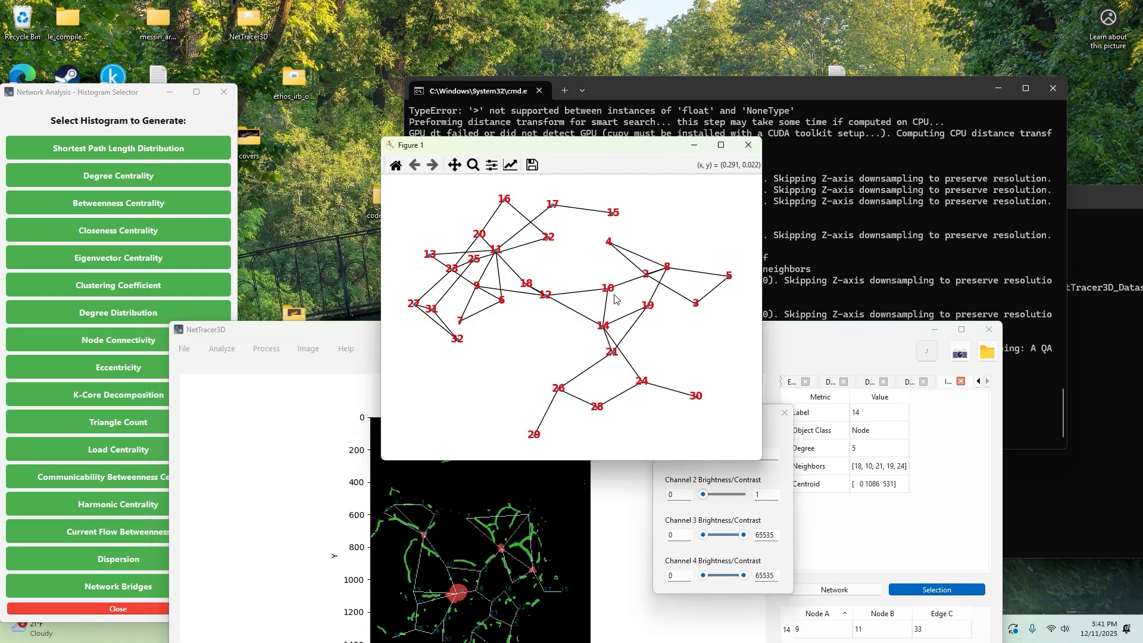
{"action": "left_click", "coordinate": [749, 144]}
Show the network graph in Default execution mode with the geographic layout on, and close the figure.
{"action": "left_click", "coordinate": [223, 350]}
{"action": "mouse_move", "coordinate": [256, 367]}
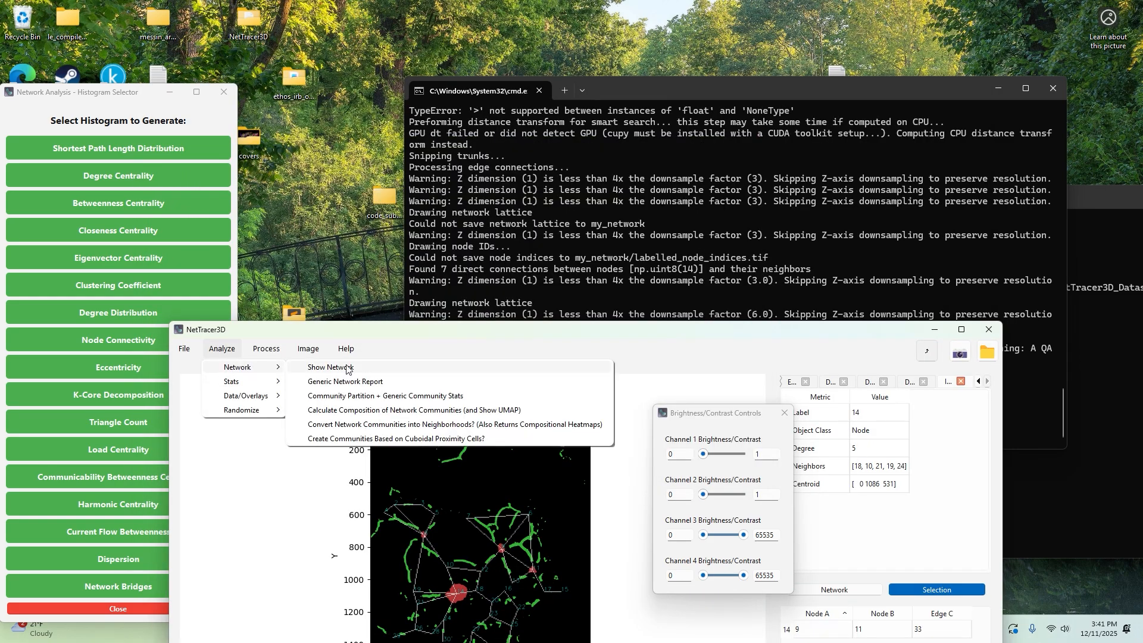
{"action": "left_click", "coordinate": [347, 368]}
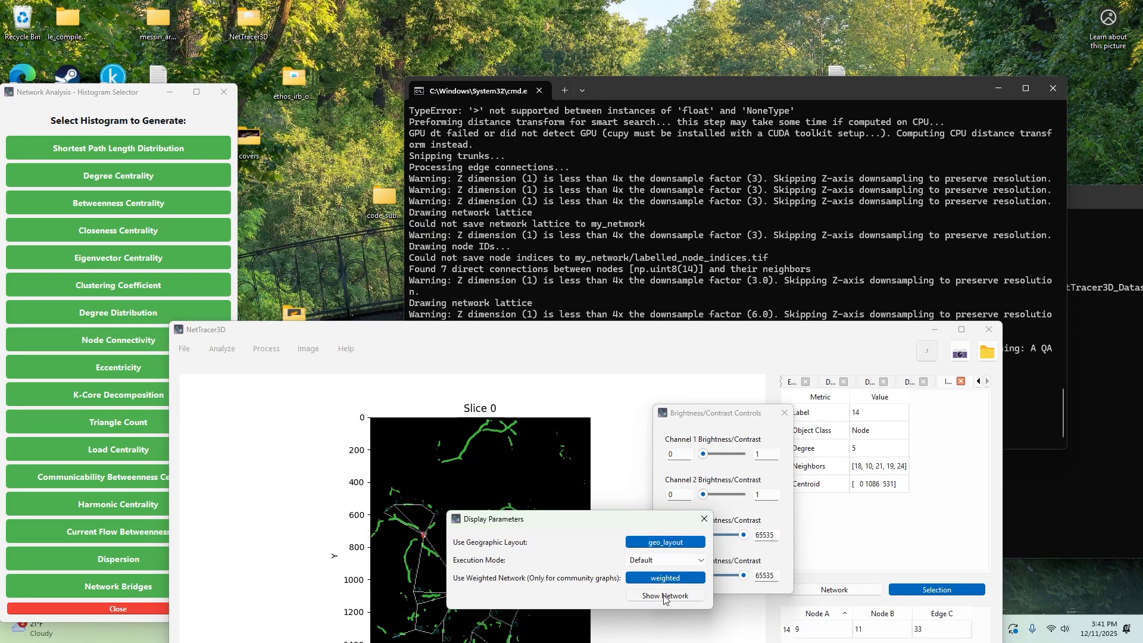
{"action": "left_click", "coordinate": [666, 597]}
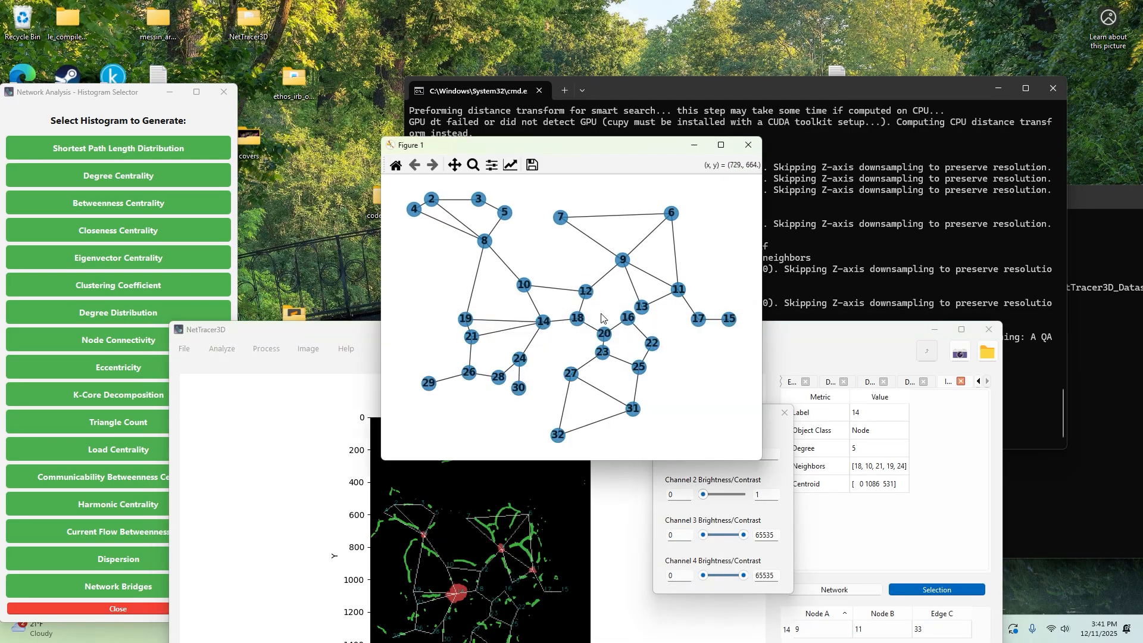
{"action": "left_click", "coordinate": [748, 144]}
Request the weighted network graph in Community Coded mode with the geographic layout on.
{"action": "left_click", "coordinate": [221, 348]}
{"action": "mouse_move", "coordinate": [240, 369]}
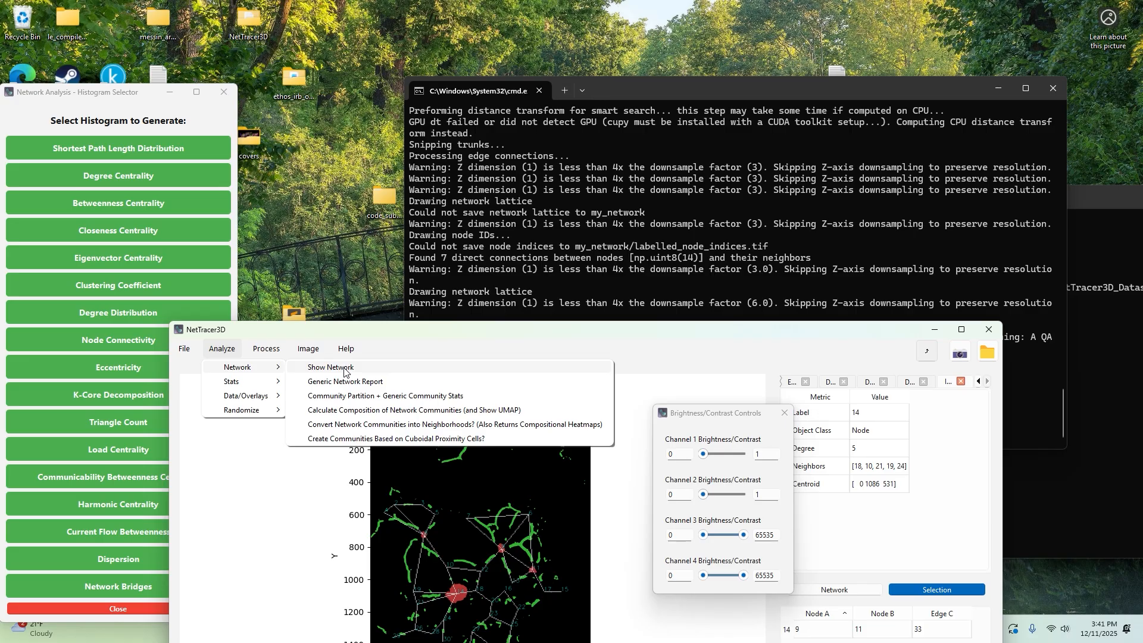
{"action": "left_click", "coordinate": [344, 369]}
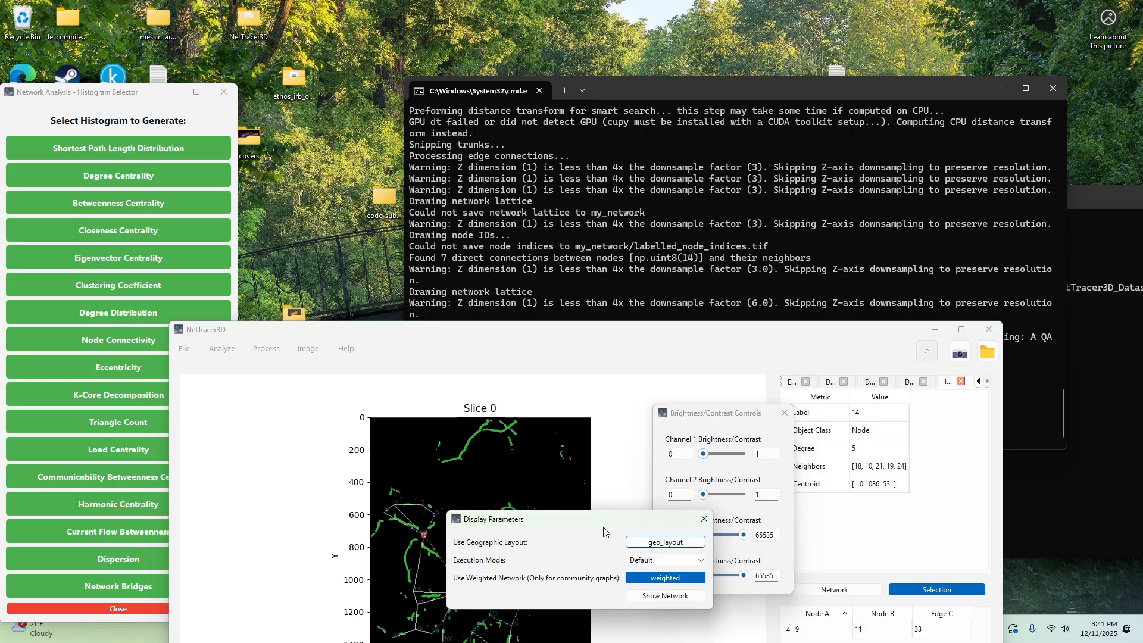
{"action": "left_click_drag", "start_coordinate": [606, 528], "coordinate": [661, 170]}
{"action": "left_click", "coordinate": [720, 201]}
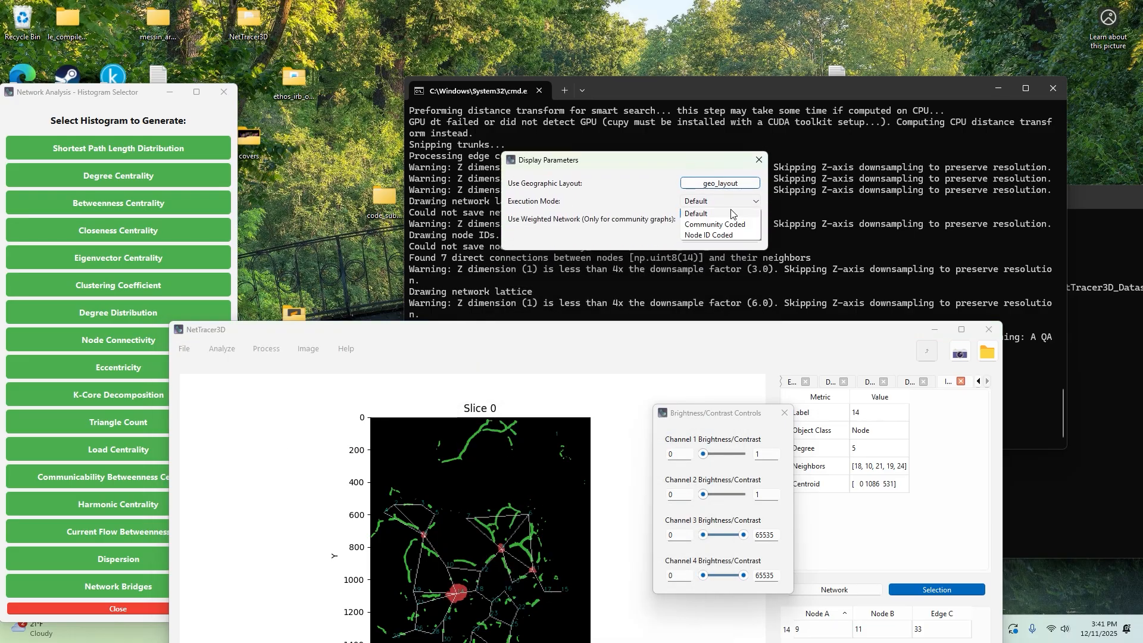
{"action": "left_click", "coordinate": [726, 226]}
{"action": "left_click", "coordinate": [721, 186]}
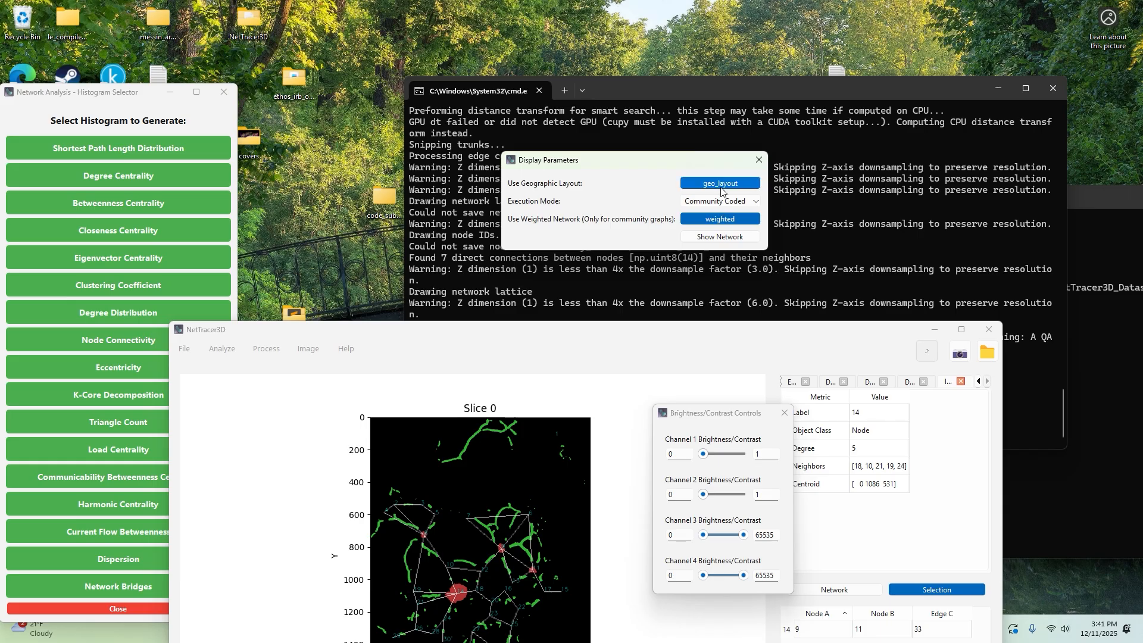
{"action": "left_click", "coordinate": [727, 237]}
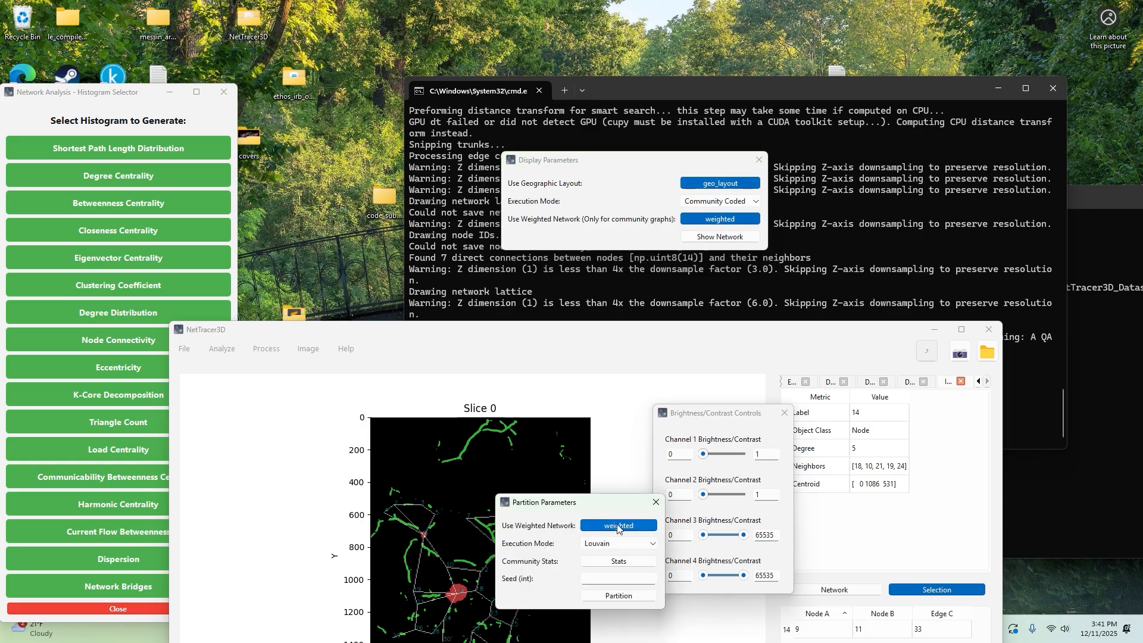
Partition the weighted network into communities with the Louvain method, leaving community stats off and the seed blank.
{"action": "left_click_drag", "start_coordinate": [593, 499], "coordinate": [390, 262]}
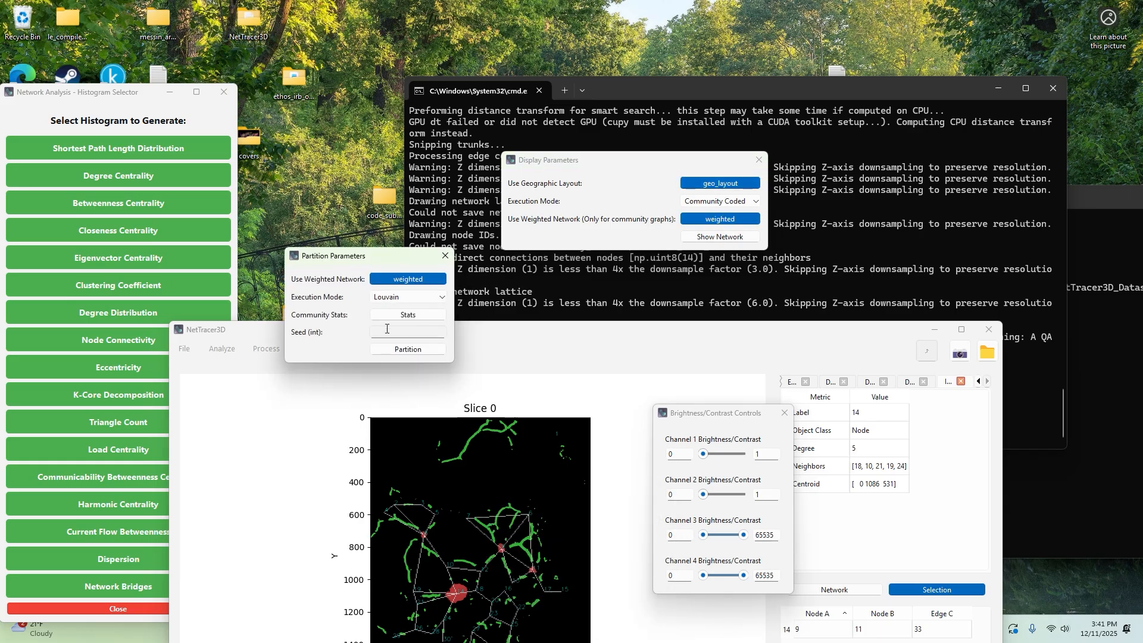
{"action": "left_click", "coordinate": [389, 296]}
{"action": "left_click", "coordinate": [396, 305]}
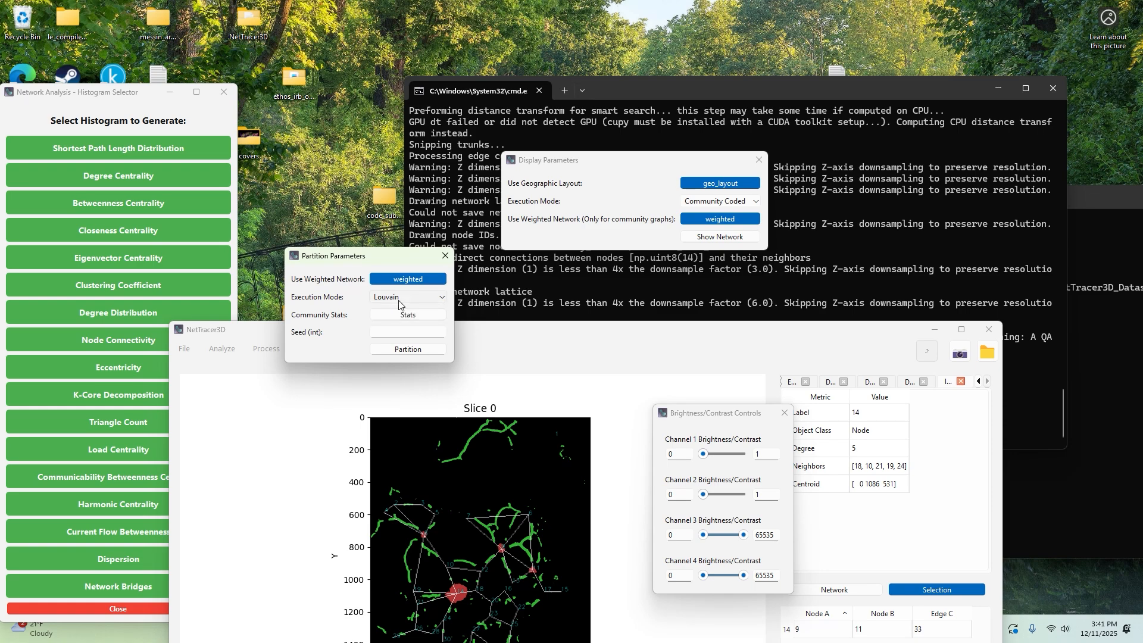
{"action": "left_click", "coordinate": [408, 349]}
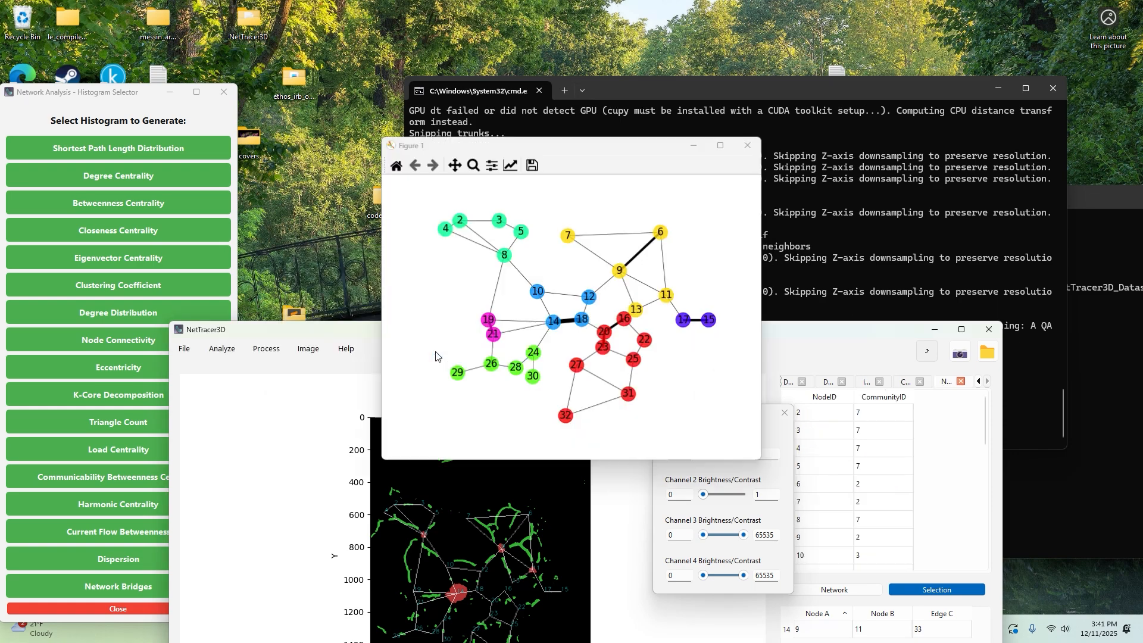
Arrange the community graph beside the image, clear of the brightness controls, and compare the communities with the slime mold network.
{"action": "left_click", "coordinate": [619, 163]}
{"action": "left_click_drag", "start_coordinate": [360, 331], "coordinate": [654, 84]}
{"action": "left_click", "coordinate": [426, 258]}
{"action": "left_click_drag", "start_coordinate": [494, 146], "coordinate": [135, 118]}
{"action": "left_click_drag", "start_coordinate": [678, 87], "coordinate": [555, 94]}
{"action": "left_click", "coordinate": [165, 245]}
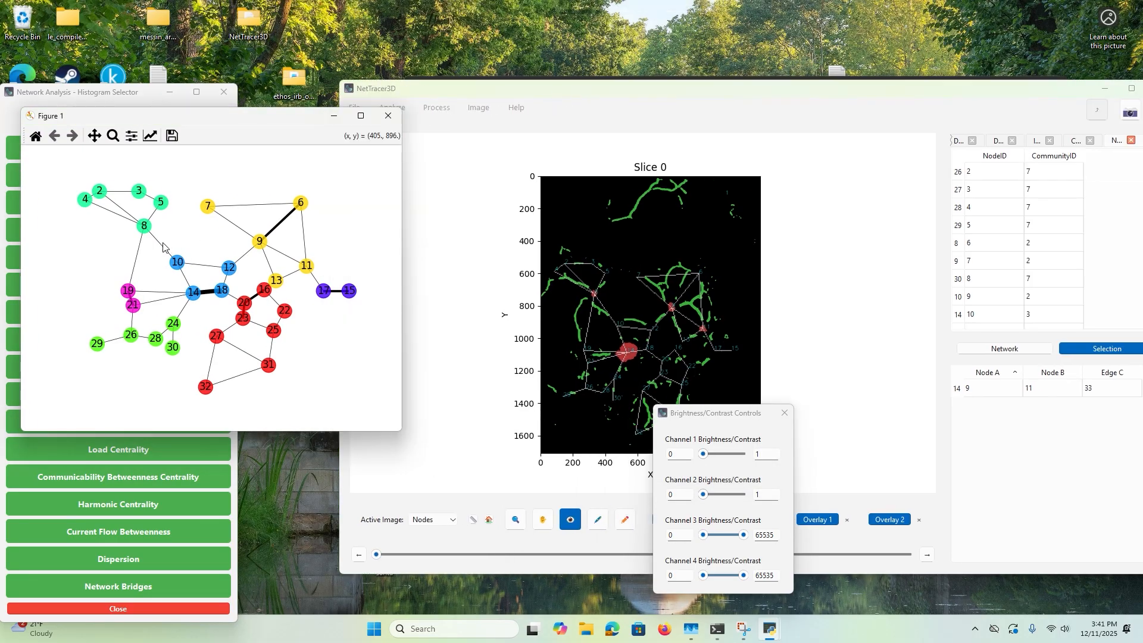
{"action": "left_click", "coordinate": [662, 412]}
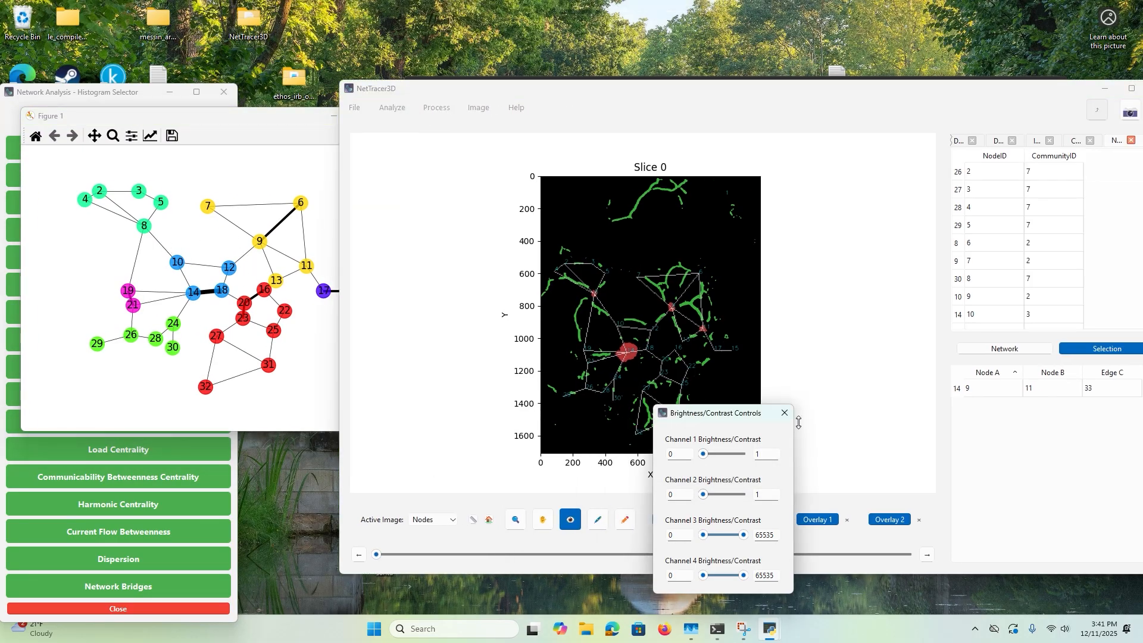
{"action": "left_click_drag", "start_coordinate": [692, 424], "coordinate": [851, 428]}
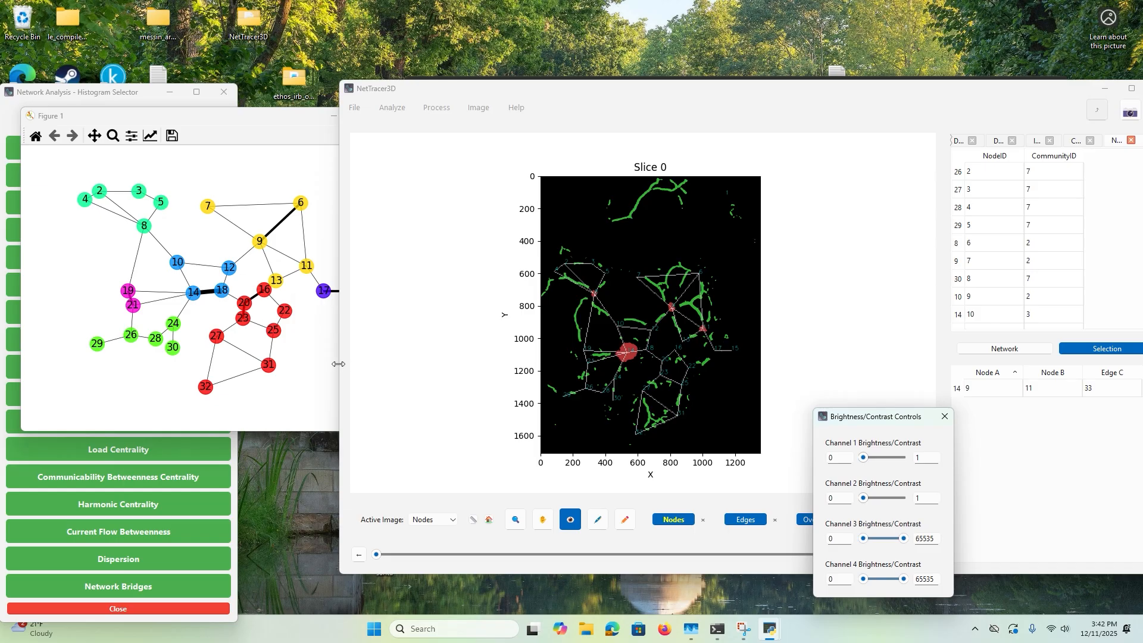
{"action": "left_click", "coordinate": [151, 236]}
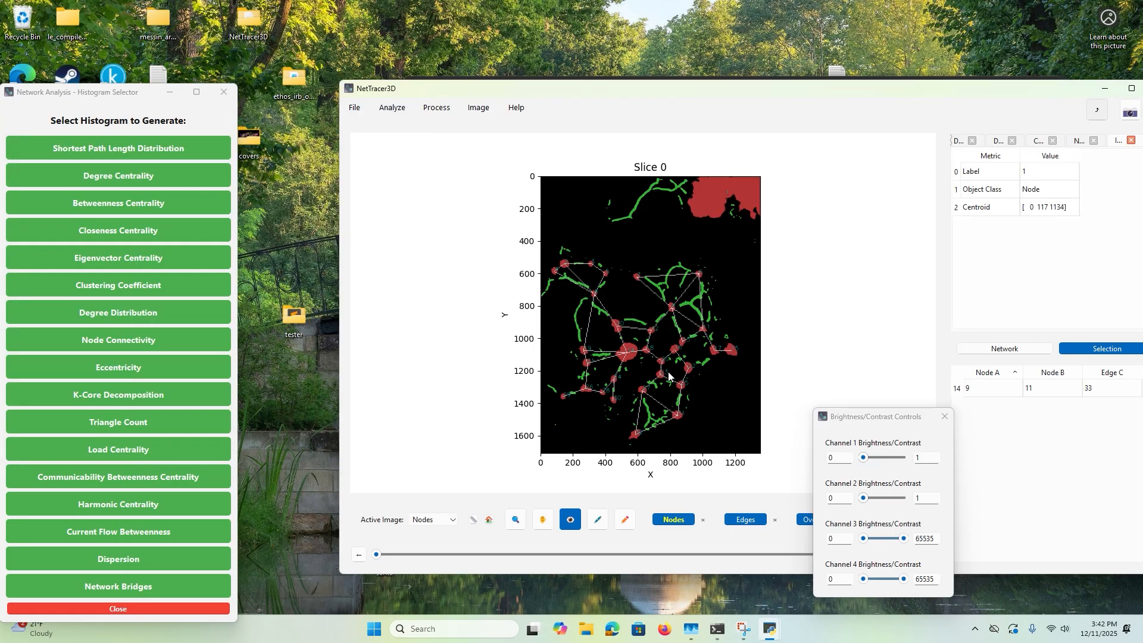
Generate the Color Coded community overlay in Overlay 2 with the down_factor left blank, with the brightness controls moved clear of the image.
{"action": "left_click_drag", "start_coordinate": [869, 421], "coordinate": [1141, 355]}
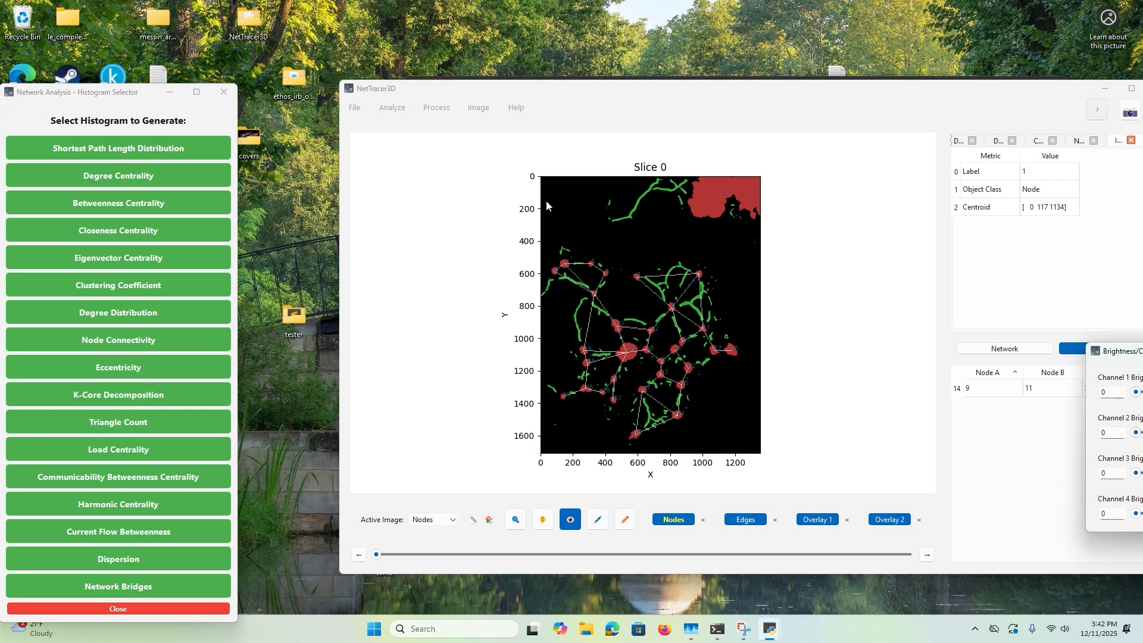
{"action": "left_click", "coordinate": [391, 108]}
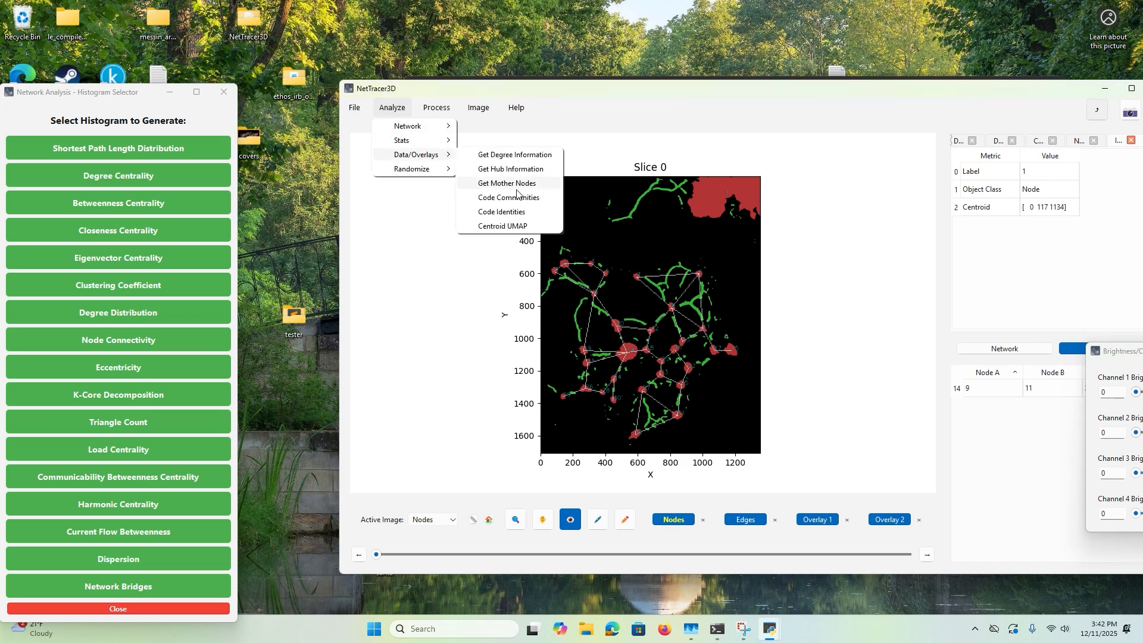
{"action": "left_click", "coordinate": [519, 202]}
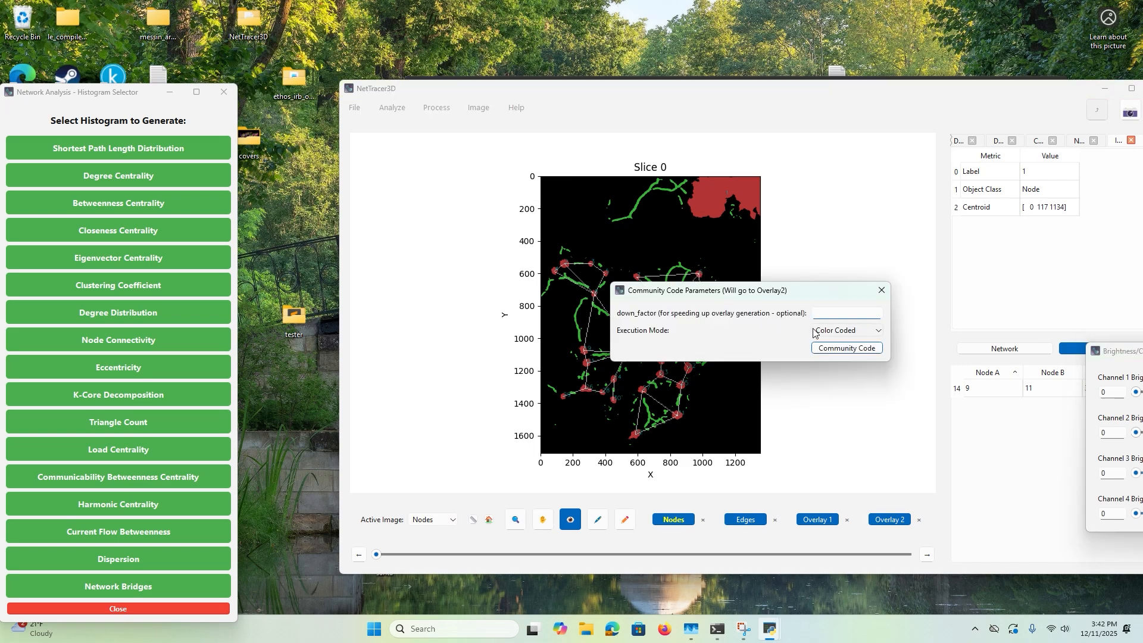
{"action": "left_click", "coordinate": [847, 347]}
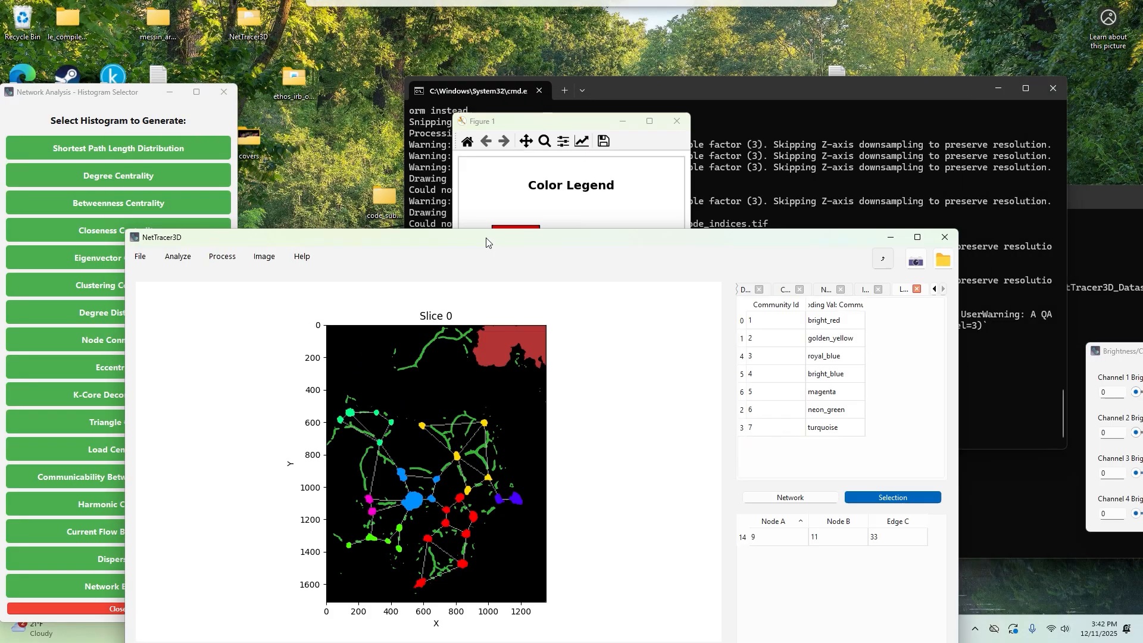
Close the community color legend figure and maximize the main NetTracer3D window.
{"action": "left_click", "coordinate": [669, 123]}
{"action": "left_click_drag", "start_coordinate": [545, 320], "coordinate": [558, 300]}
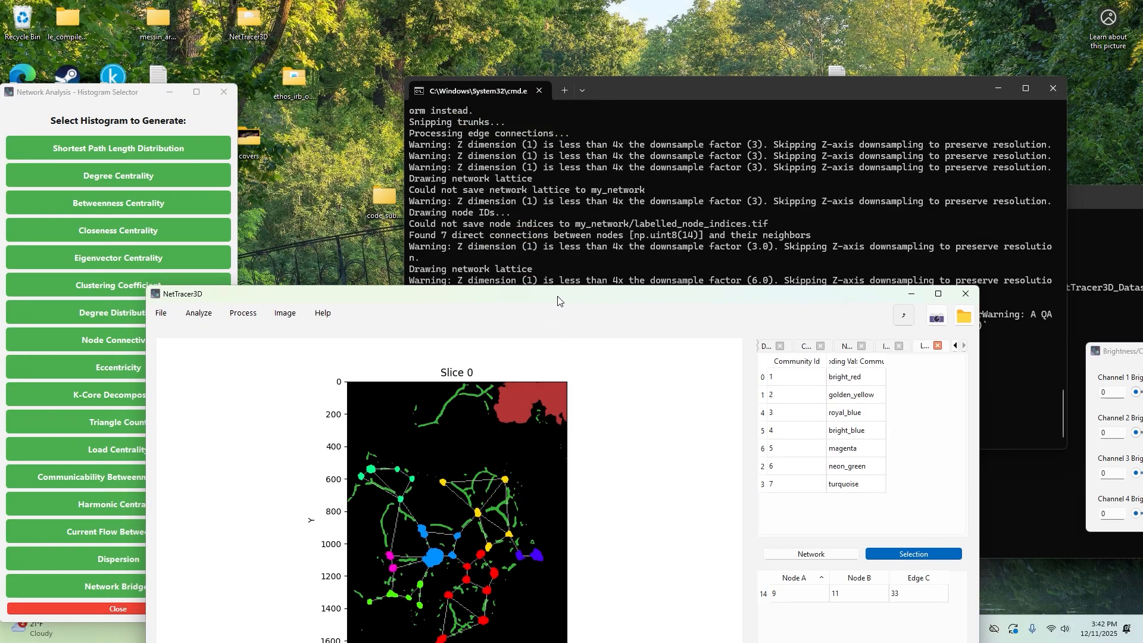
{"action": "double_click", "coordinate": [558, 299]}
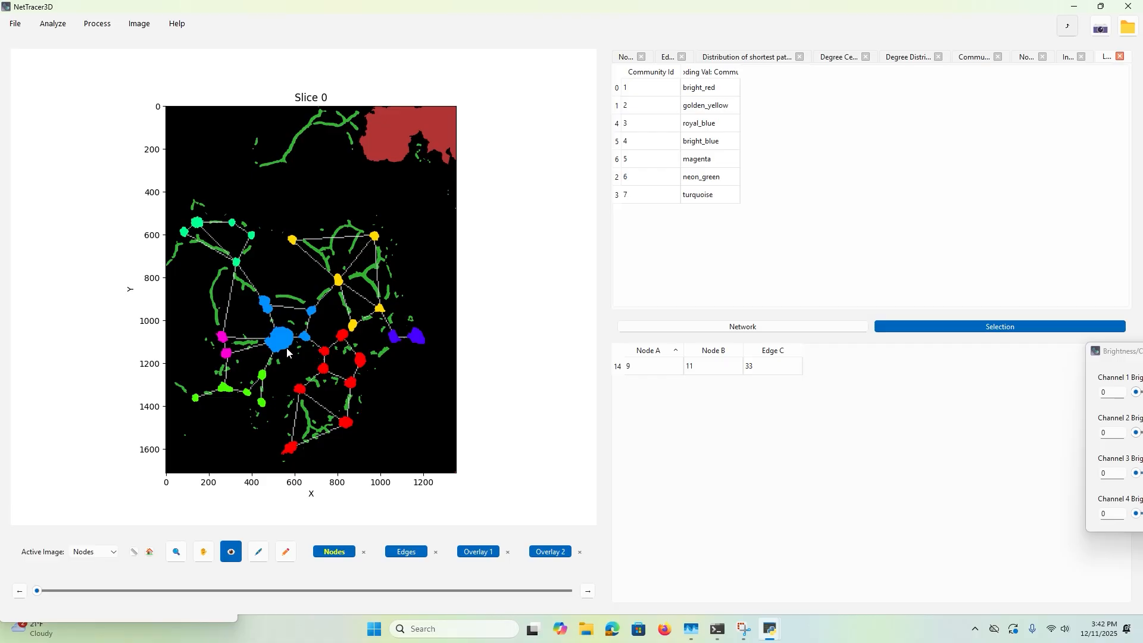
Load the slimeedges image from the slime folder into Overlay 1, accepting the resize to match the other images.
{"action": "left_click", "coordinate": [15, 24]}
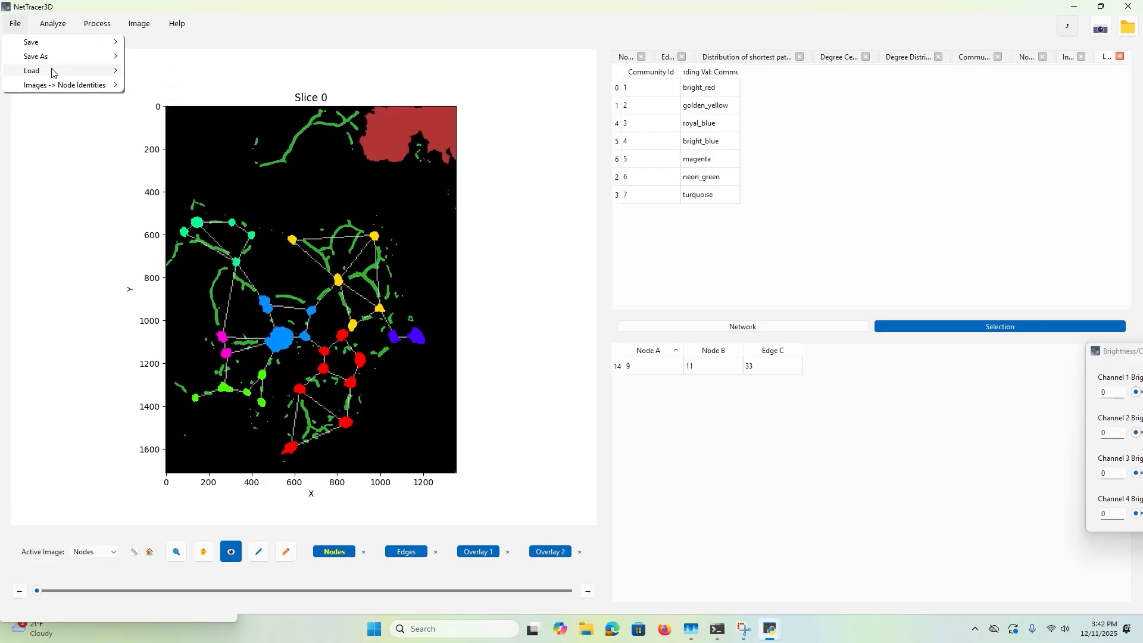
{"action": "mouse_move", "coordinate": [89, 70]}
{"action": "left_click", "coordinate": [183, 128]}
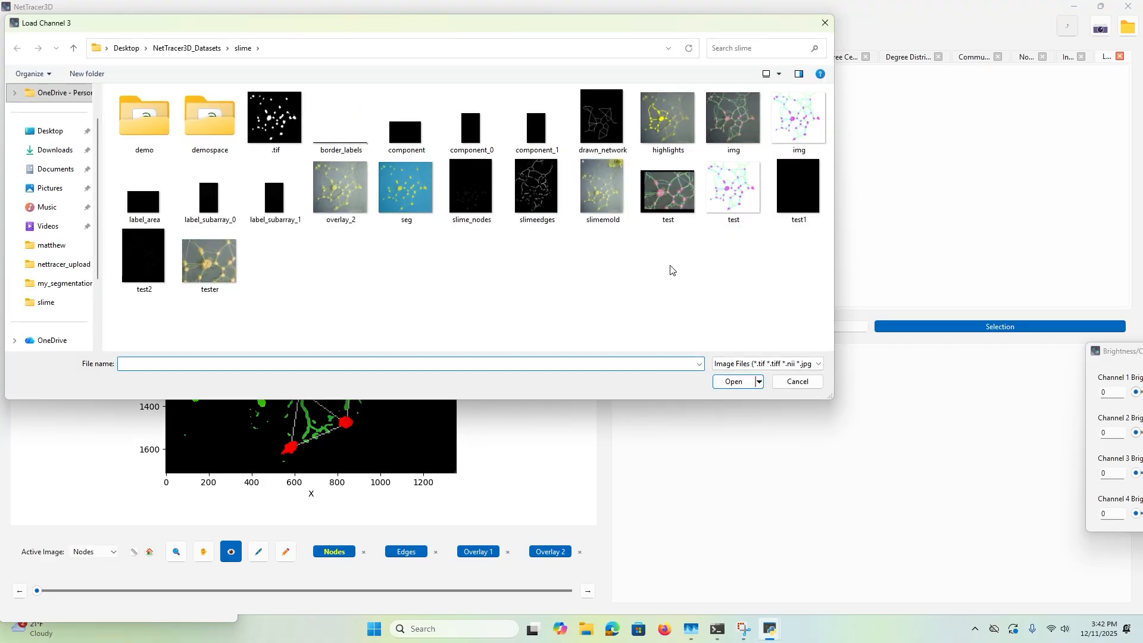
{"action": "double_click", "coordinate": [526, 204]}
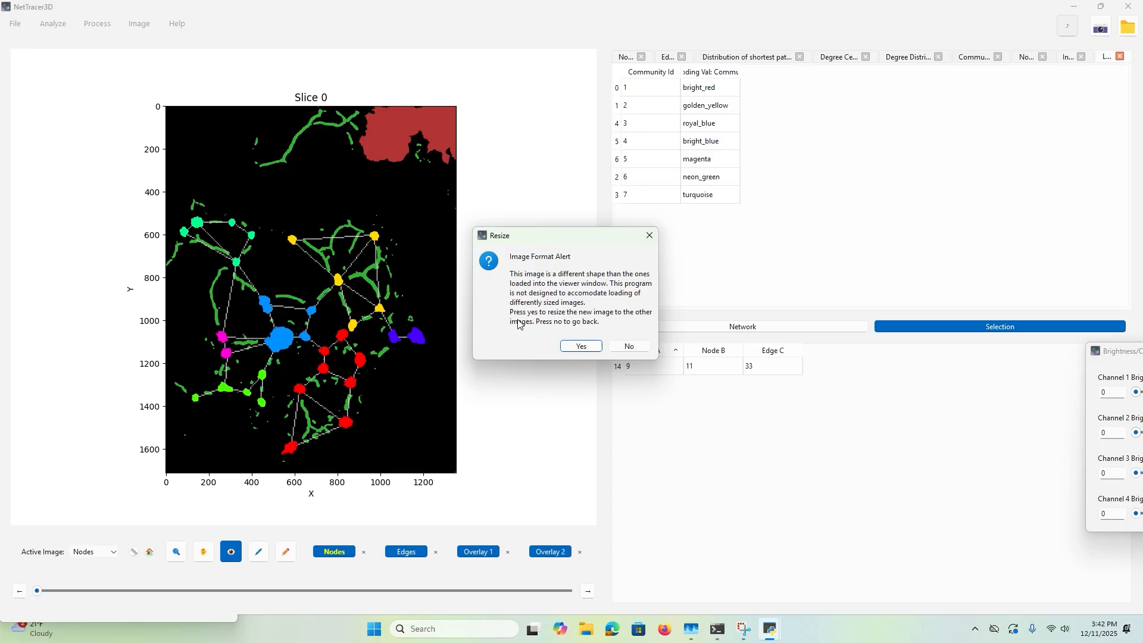
{"action": "left_click", "coordinate": [582, 347]}
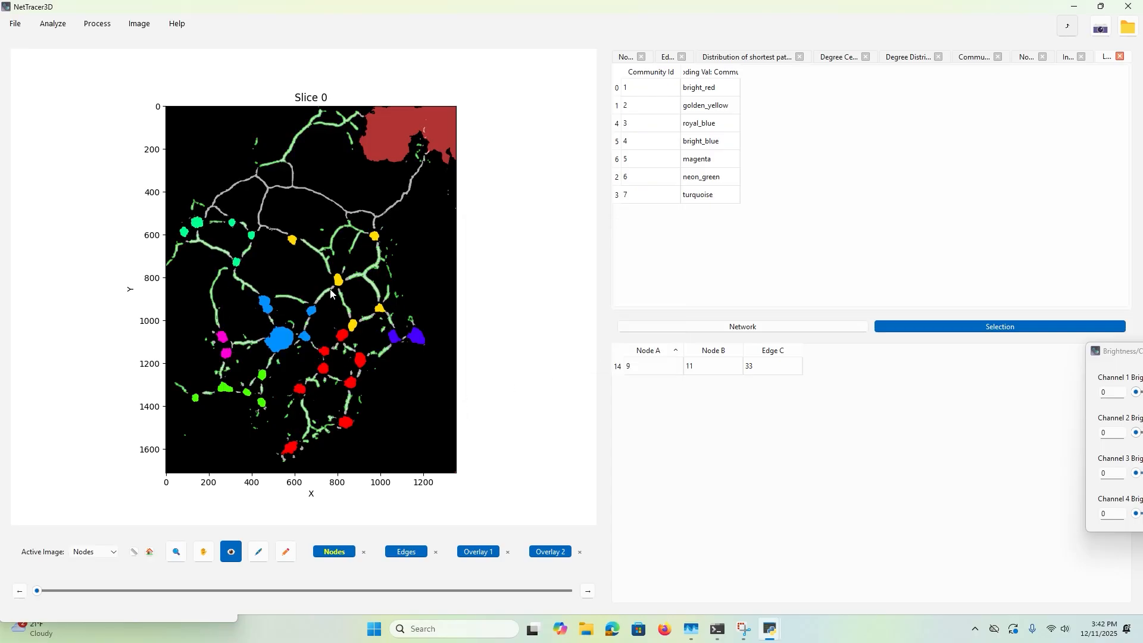
Hide the Edges channel and show the neighboring nodes and edges of the large central blue node.
{"action": "left_click", "coordinate": [399, 547]}
{"action": "left_click", "coordinate": [283, 335]}
{"action": "right_click", "coordinate": [283, 337]}
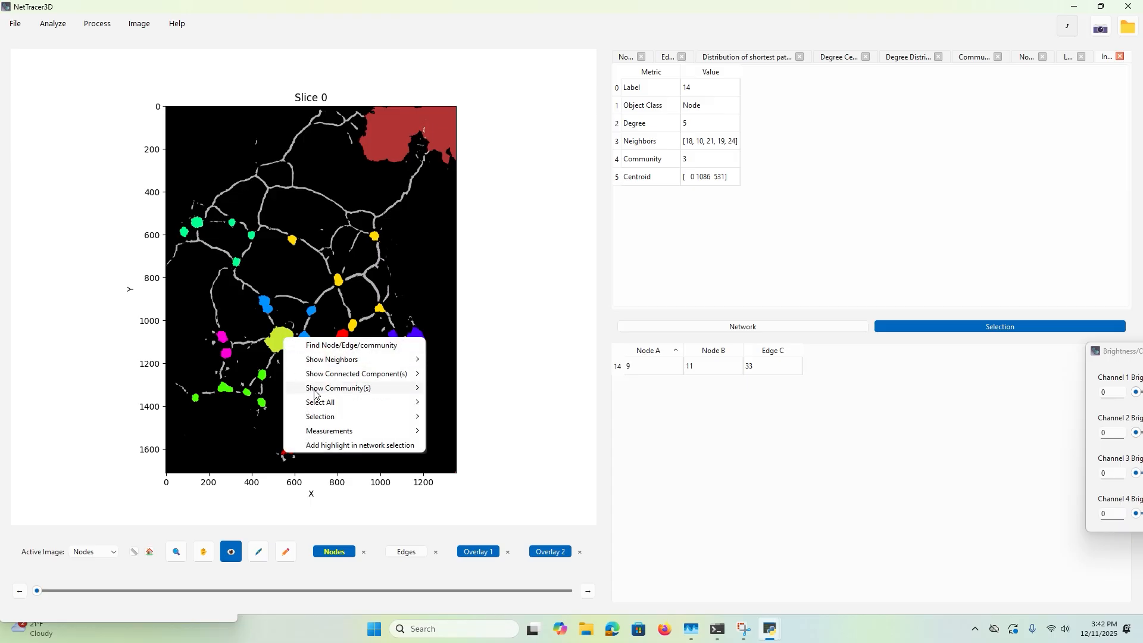
{"action": "mouse_move", "coordinate": [338, 360]}
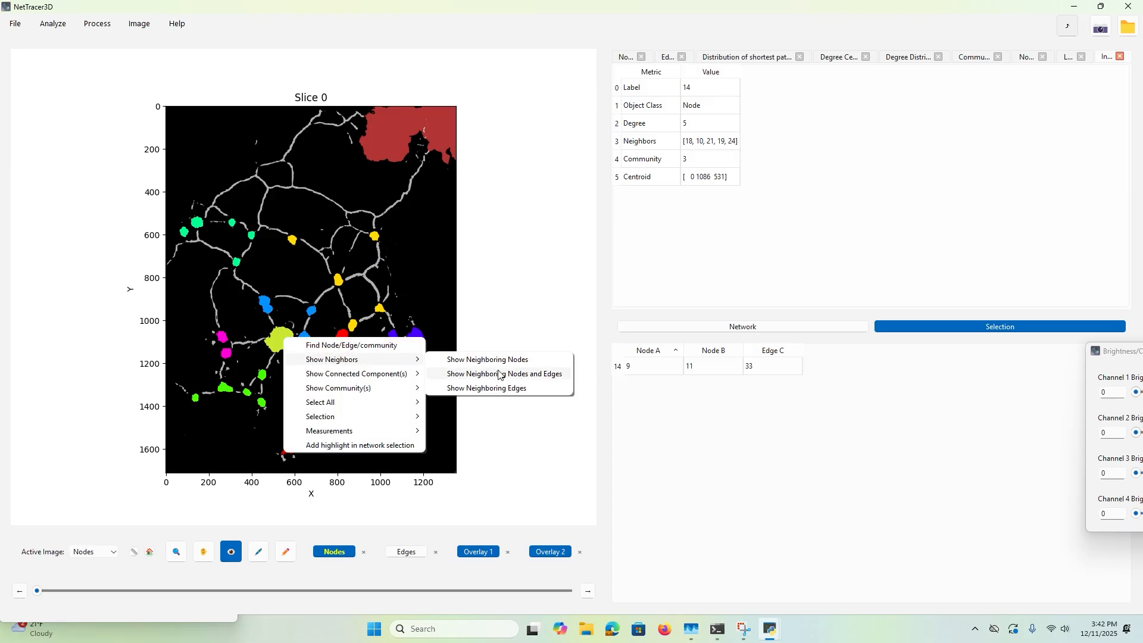
{"action": "left_click", "coordinate": [499, 374]}
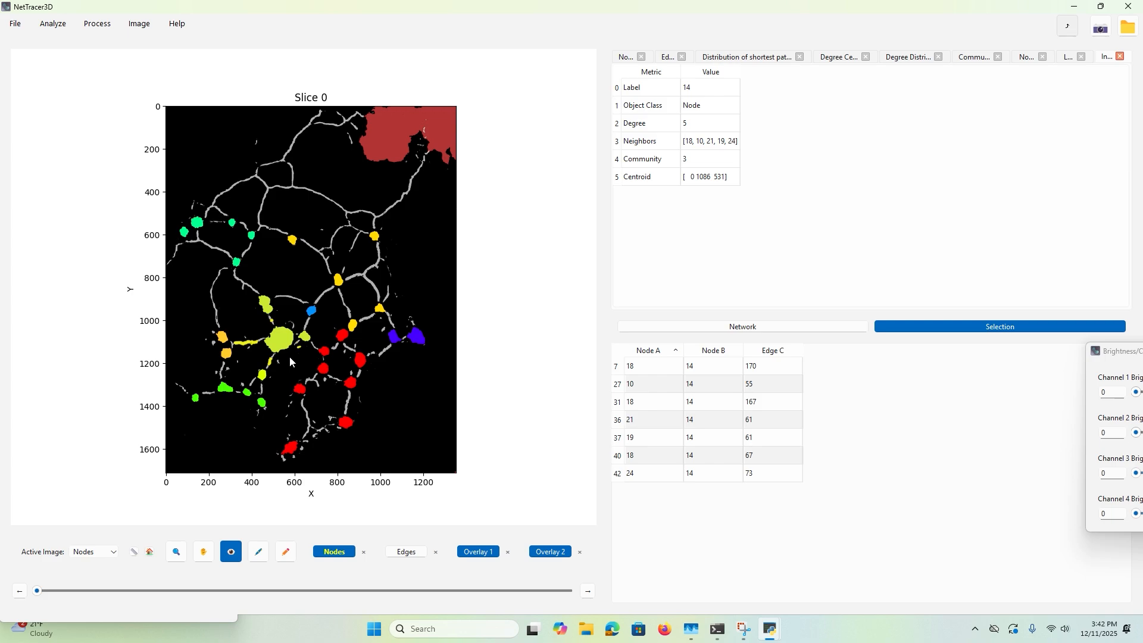
Highlight just the nodes of the community containing the upper yellow node at about X 591, Y 621.
{"action": "left_click", "coordinate": [324, 369]}
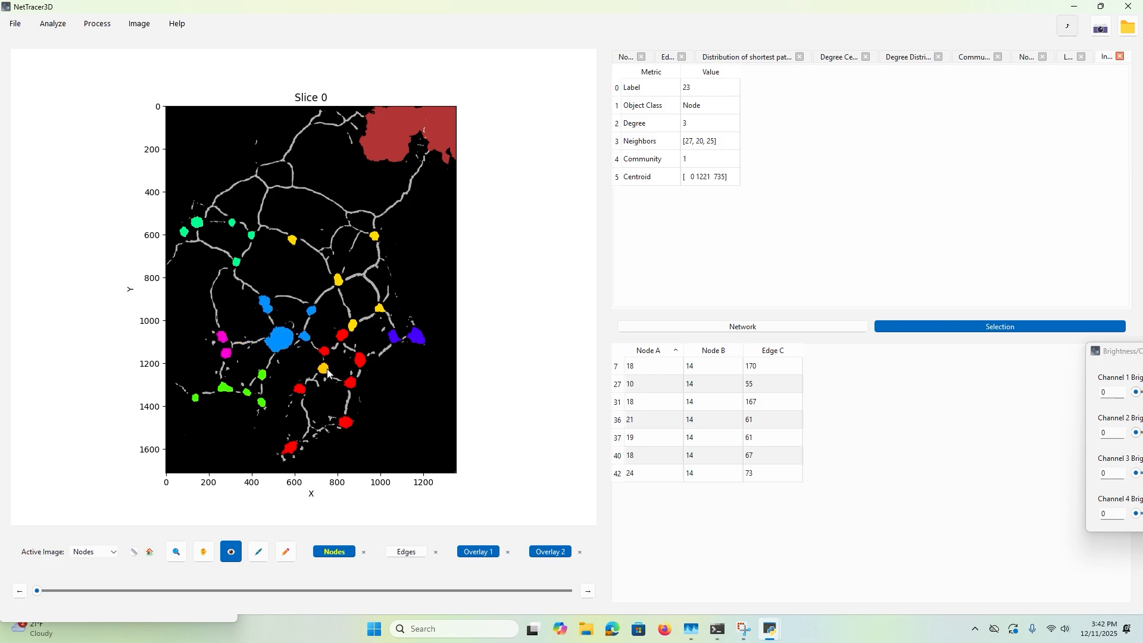
{"action": "right_click", "coordinate": [305, 261]}
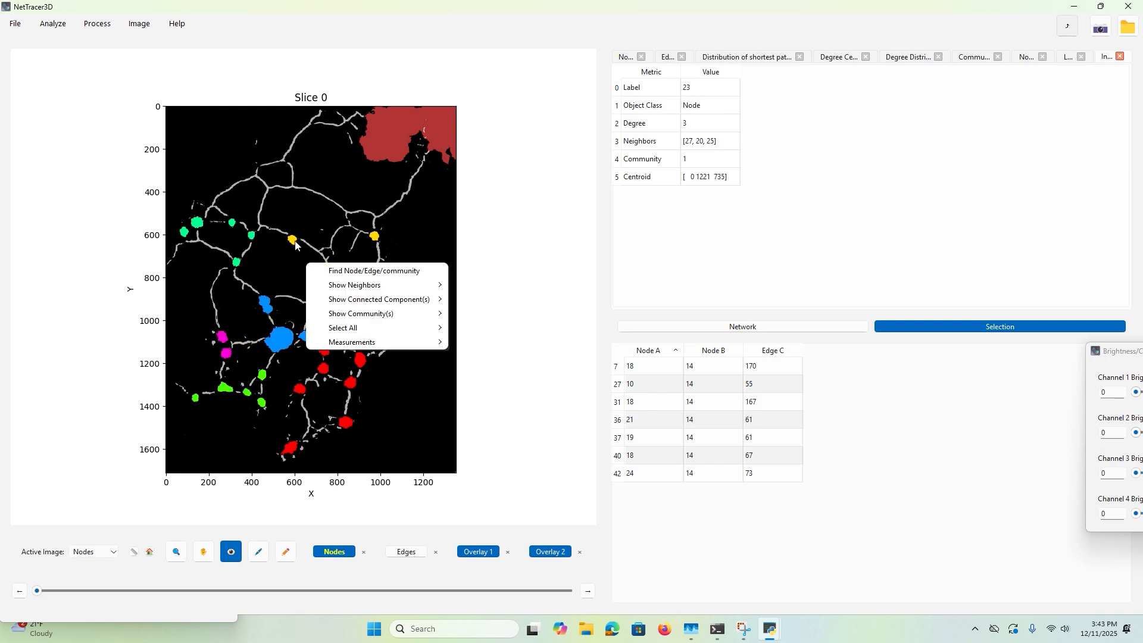
{"action": "right_click", "coordinate": [296, 245]}
{"action": "mouse_move", "coordinate": [335, 277]}
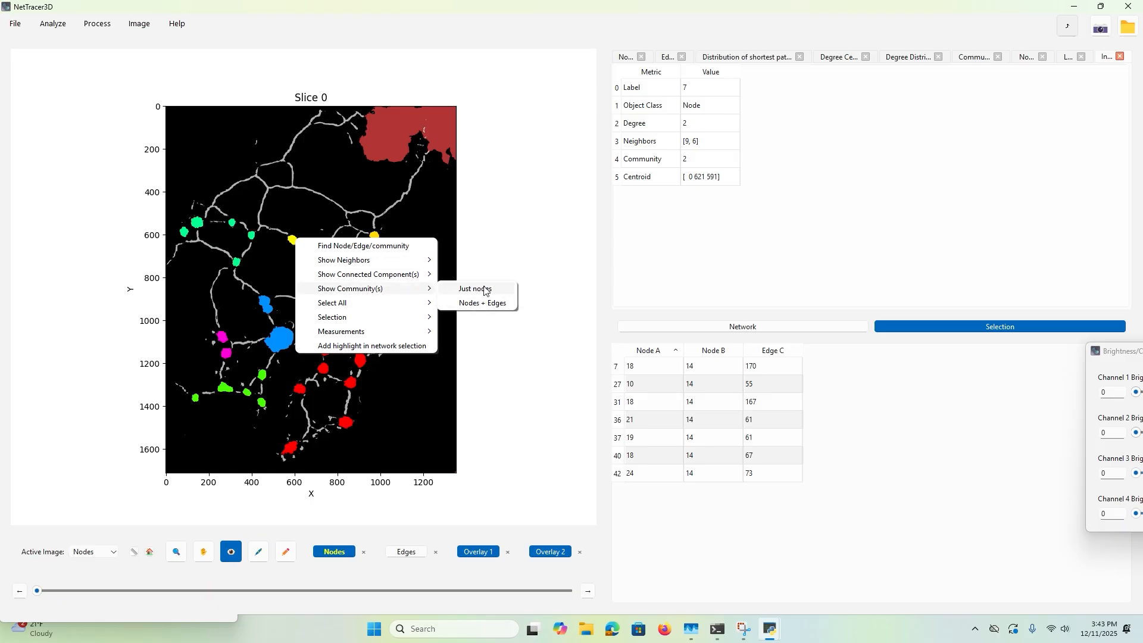
{"action": "left_click", "coordinate": [485, 290]}
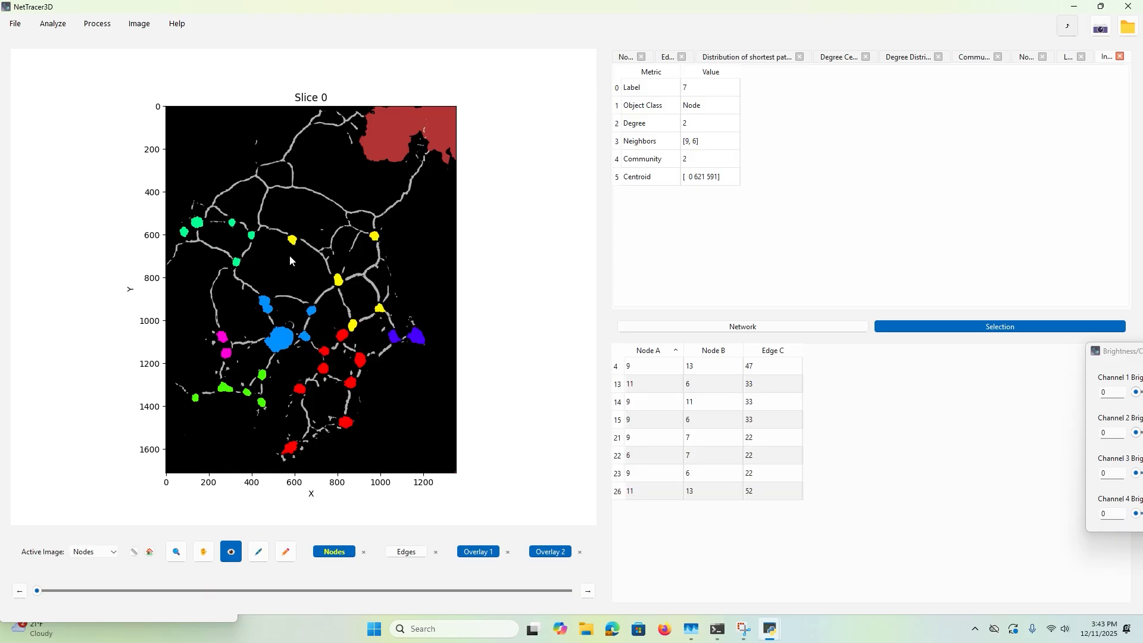
Hide Overlay 2 and highlight the nodes and edges of the large central node's community.
{"action": "left_click", "coordinate": [550, 552]}
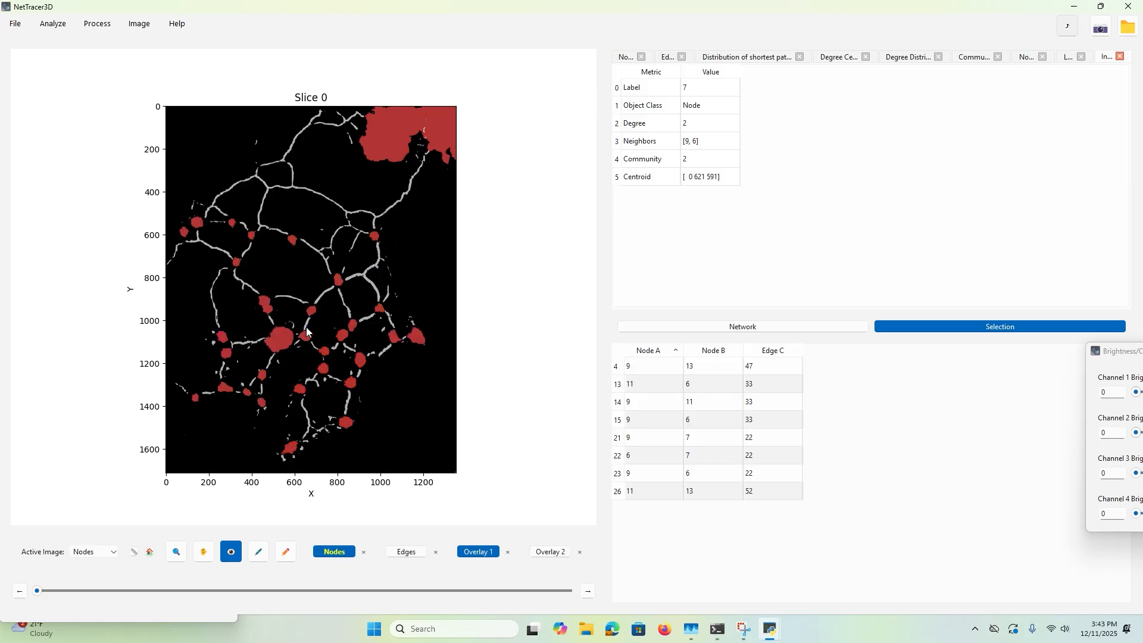
{"action": "left_click", "coordinate": [281, 343]}
{"action": "right_click", "coordinate": [283, 345]}
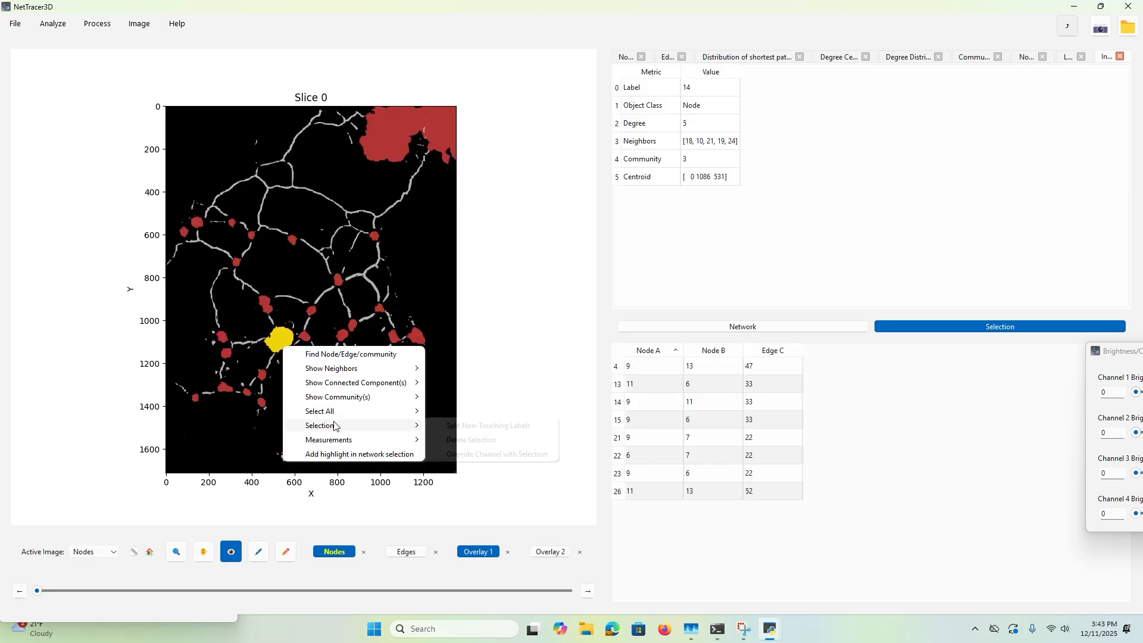
{"action": "mouse_move", "coordinate": [343, 398]}
{"action": "left_click", "coordinate": [496, 412]}
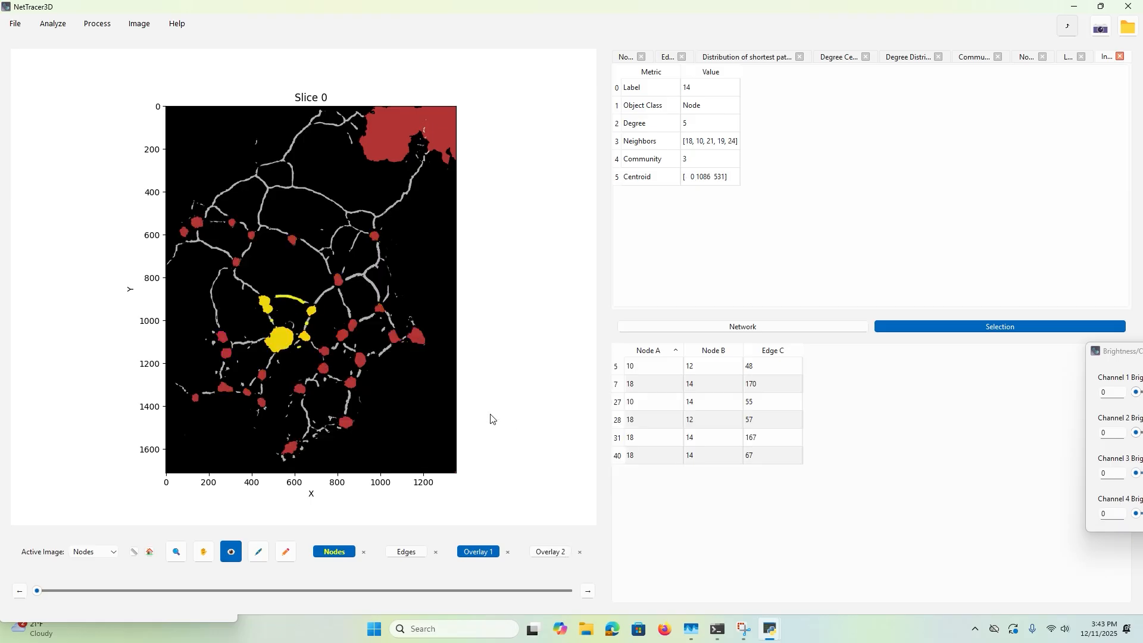
Clear the community highlight and find node 5 by its ID.
{"action": "left_click", "coordinate": [274, 279]}
{"action": "right_click", "coordinate": [250, 278]}
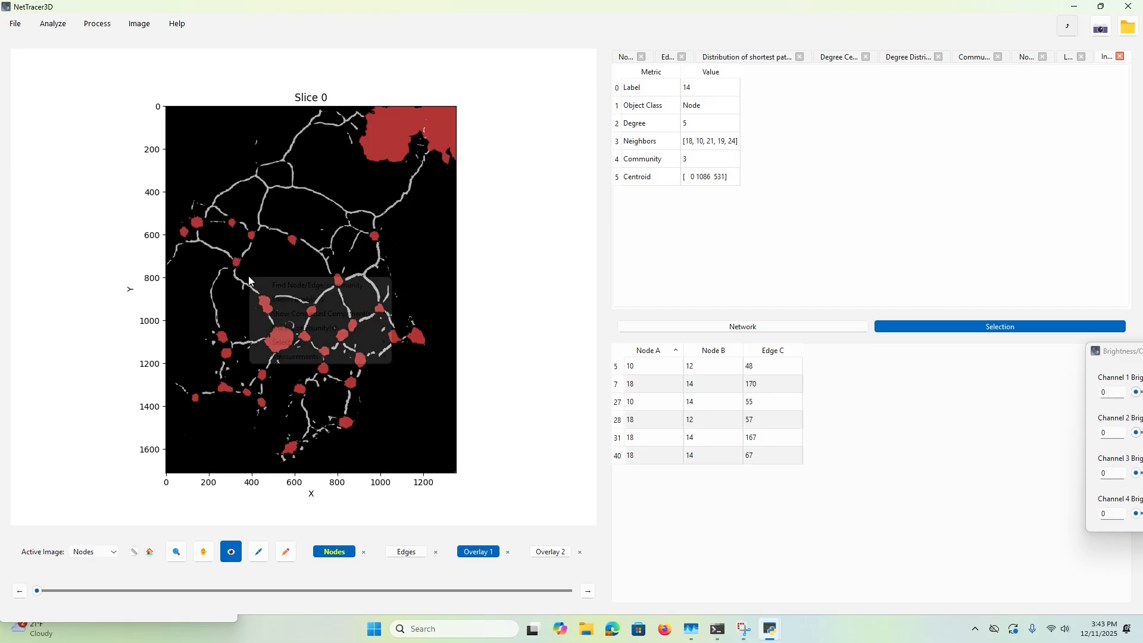
{"action": "left_click", "coordinate": [324, 284]}
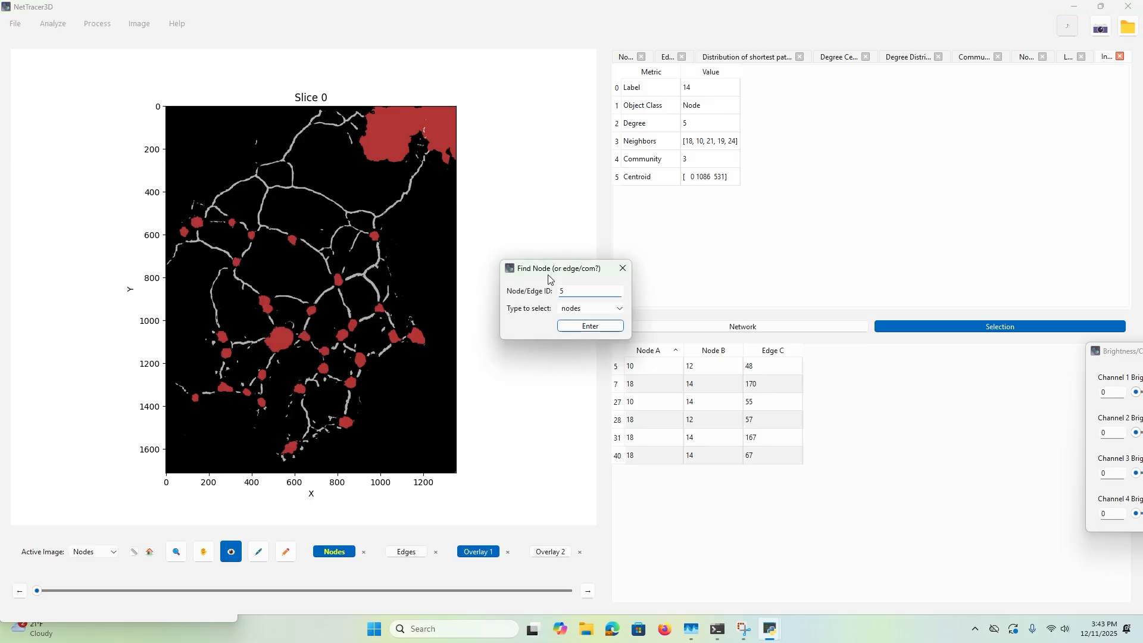
{"action": "left_click", "coordinate": [603, 325]}
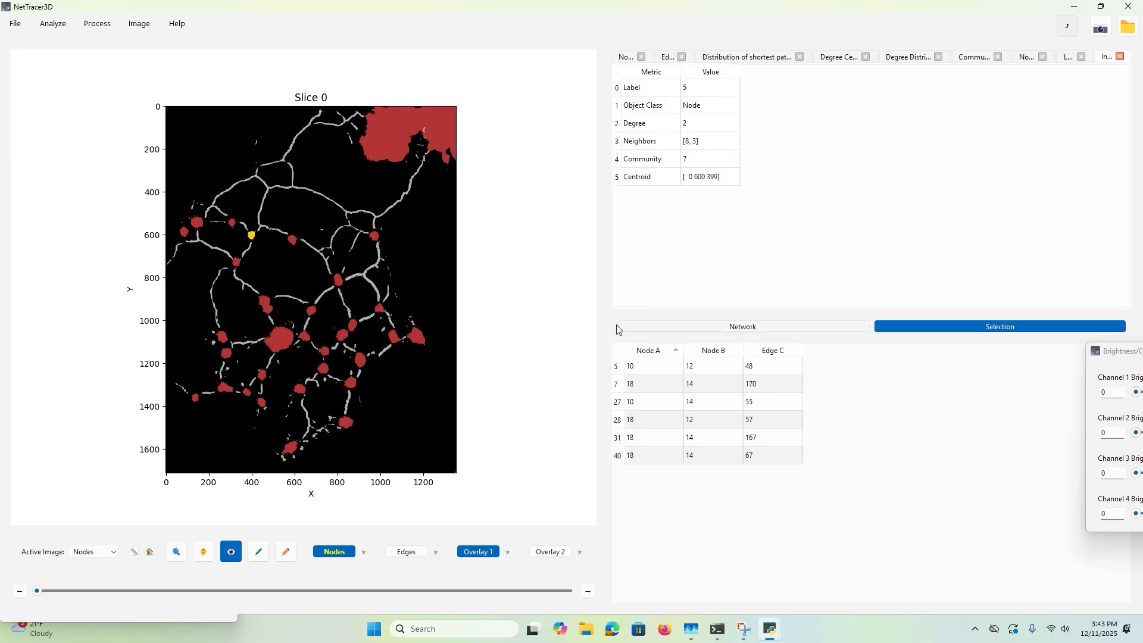
Find edge 6 by its ID, with the type to select set to edges.
{"action": "right_click", "coordinate": [296, 279]}
{"action": "left_click", "coordinate": [311, 288]}
{"action": "left_click", "coordinate": [590, 308]}
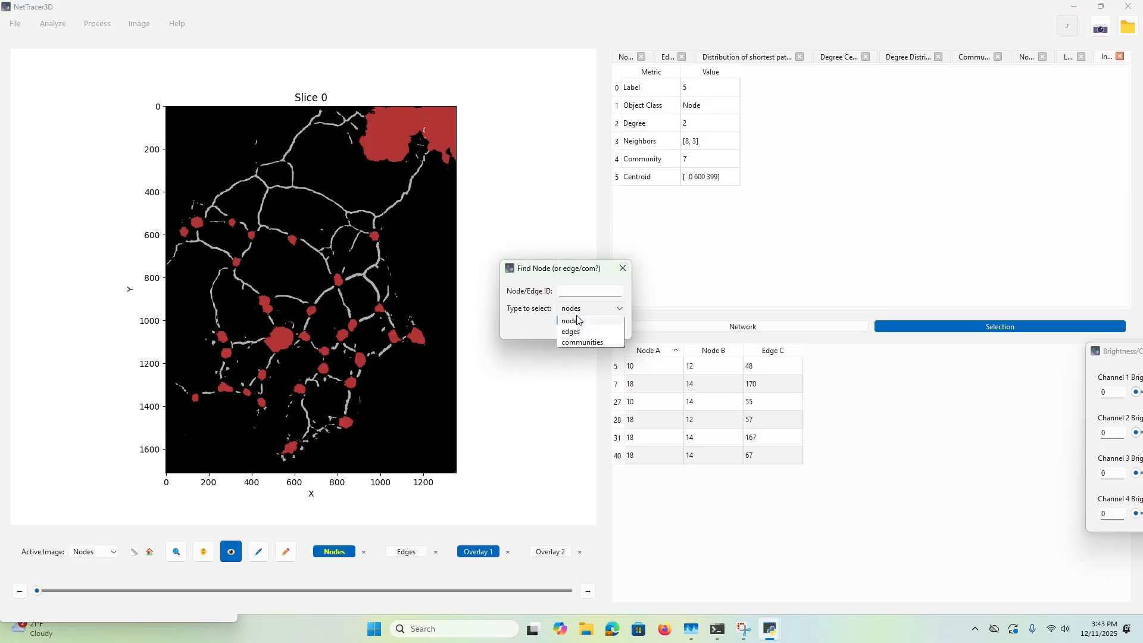
{"action": "left_click", "coordinate": [573, 319]}
{"action": "left_click", "coordinate": [570, 289]}
{"action": "type", "text": "6"}
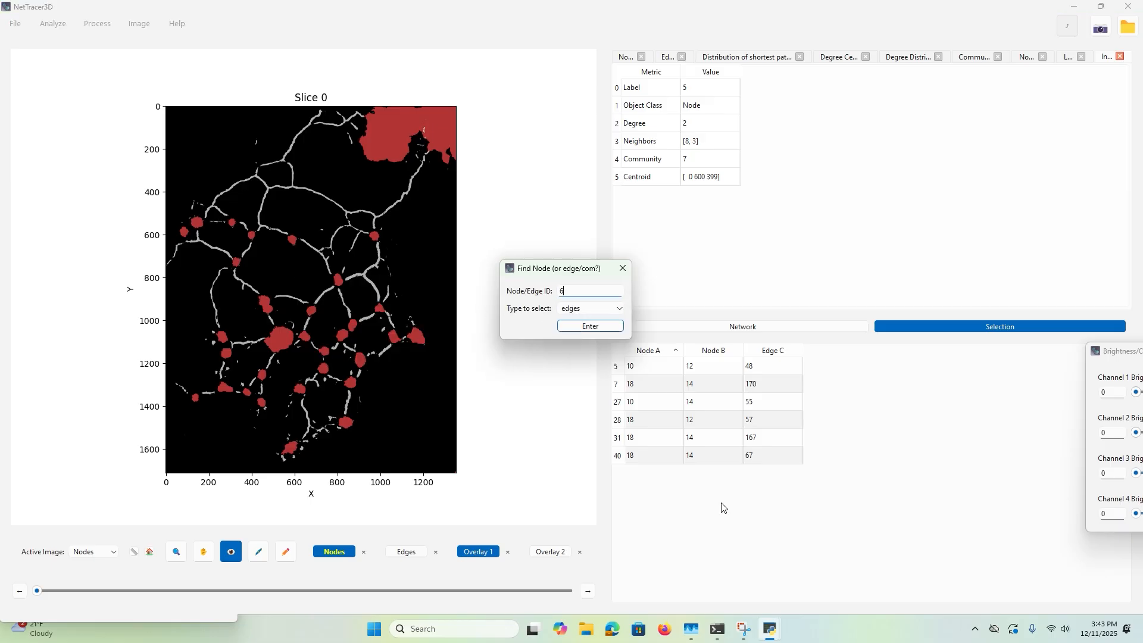
{"action": "left_click", "coordinate": [561, 327]}
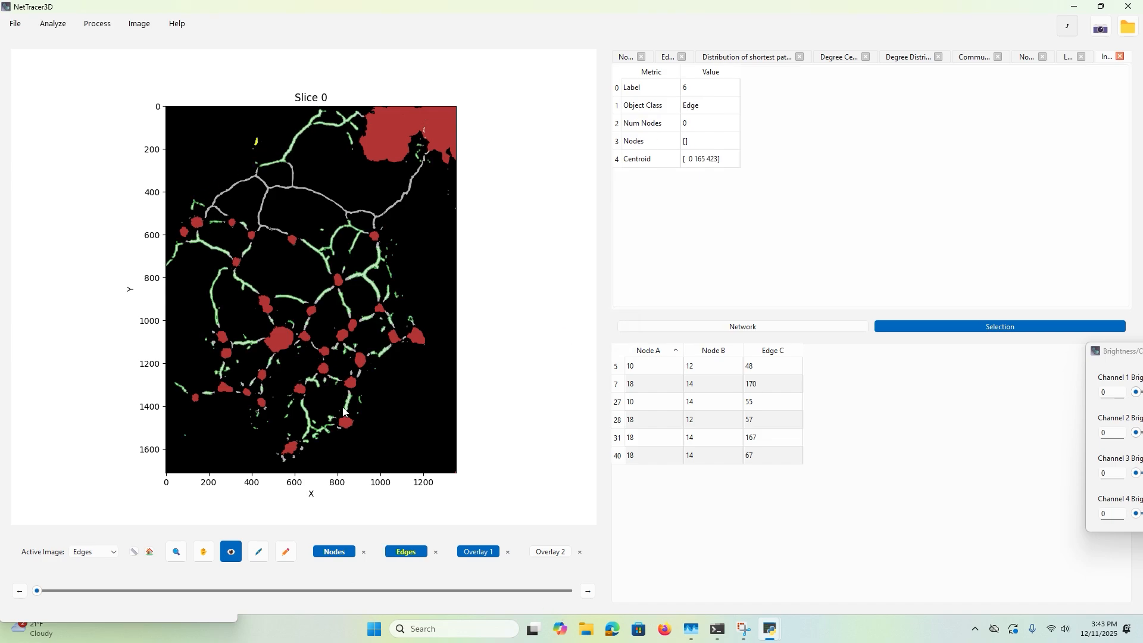
Search for community 4 by its ID, with the type to select set to communities.
{"action": "right_click", "coordinate": [285, 270]}
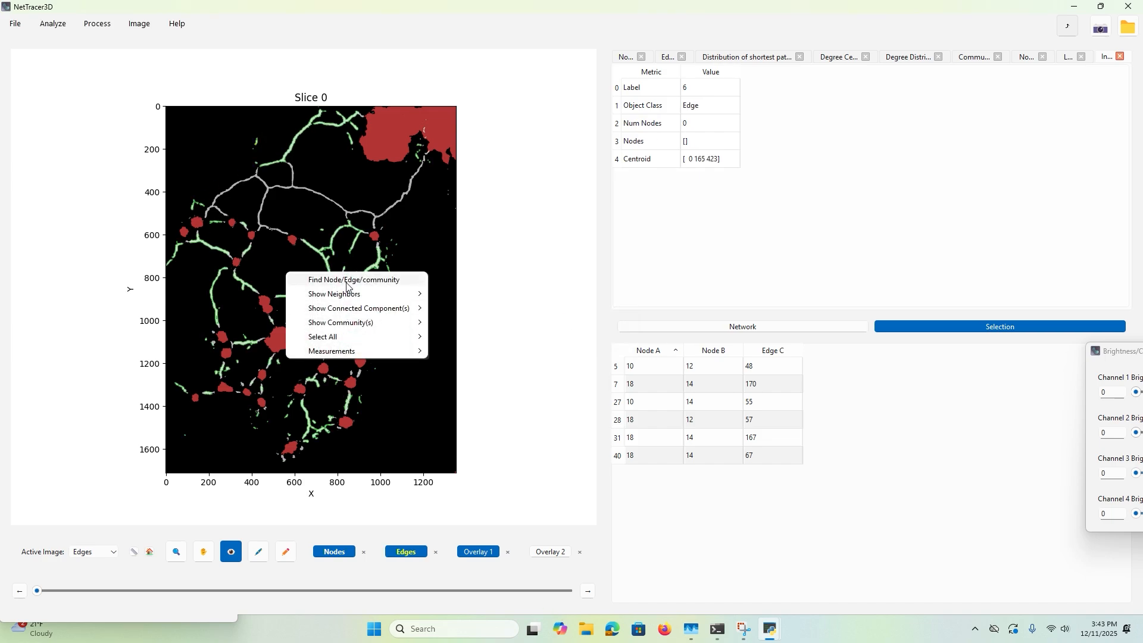
{"action": "left_click", "coordinate": [322, 278]}
{"action": "left_click", "coordinate": [588, 308]}
{"action": "left_click", "coordinate": [591, 333]}
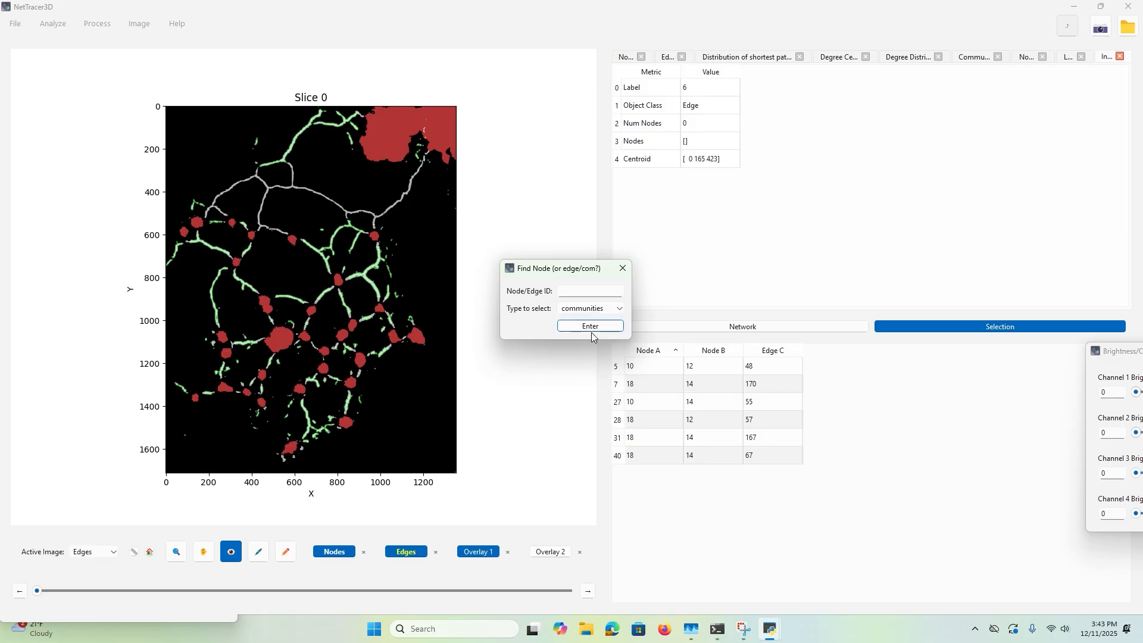
{"action": "left_click", "coordinate": [582, 293]}
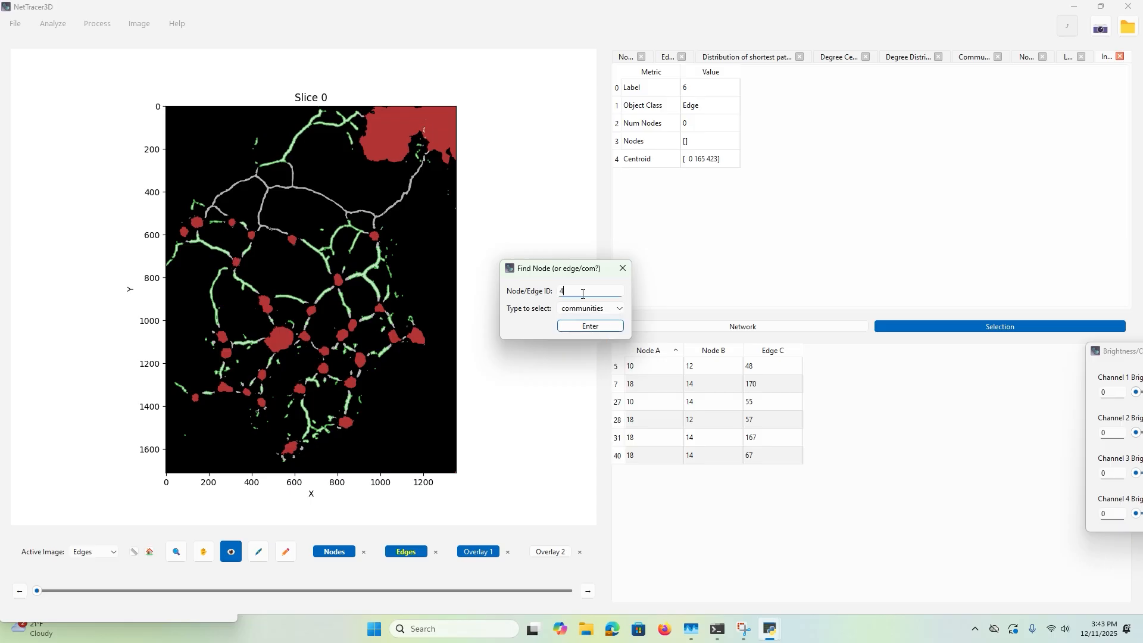